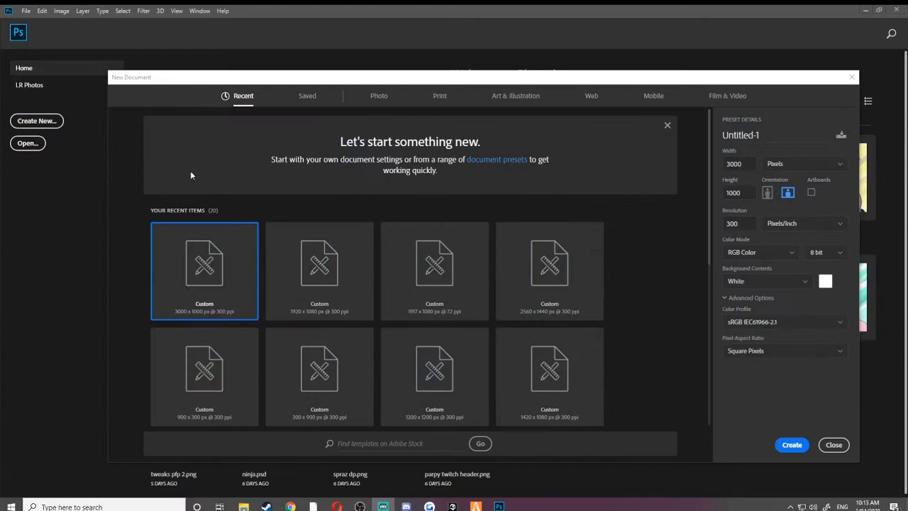
Step: Create a 3000 x 1000 px document at 300 ppi from the recent preset and unlock its Background layer
double_click(218, 317)
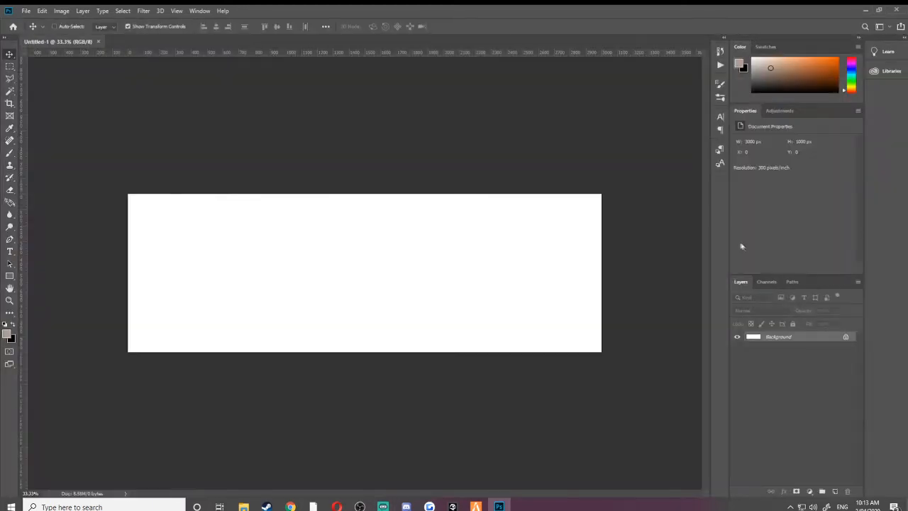
left_click(846, 337)
Step: Apply a near-black Color Overlay (#060606) to the base layer
double_click(754, 338)
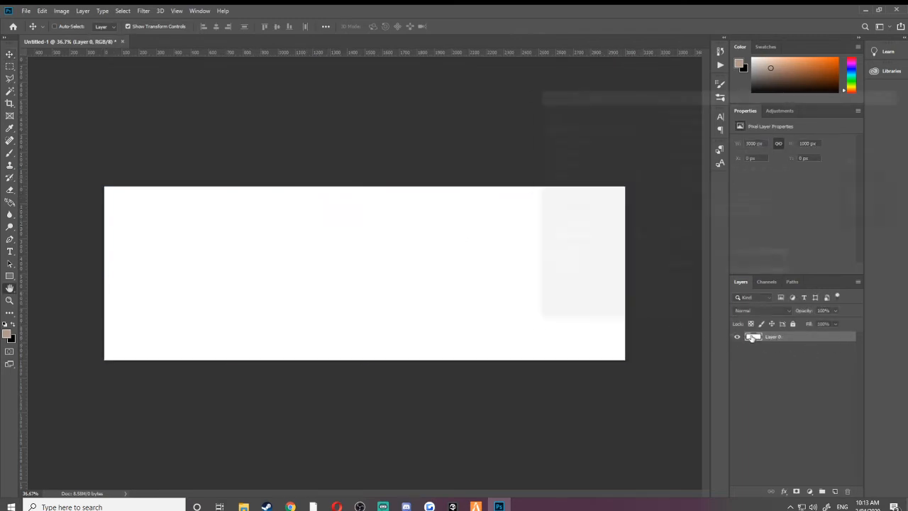
left_click(560, 225)
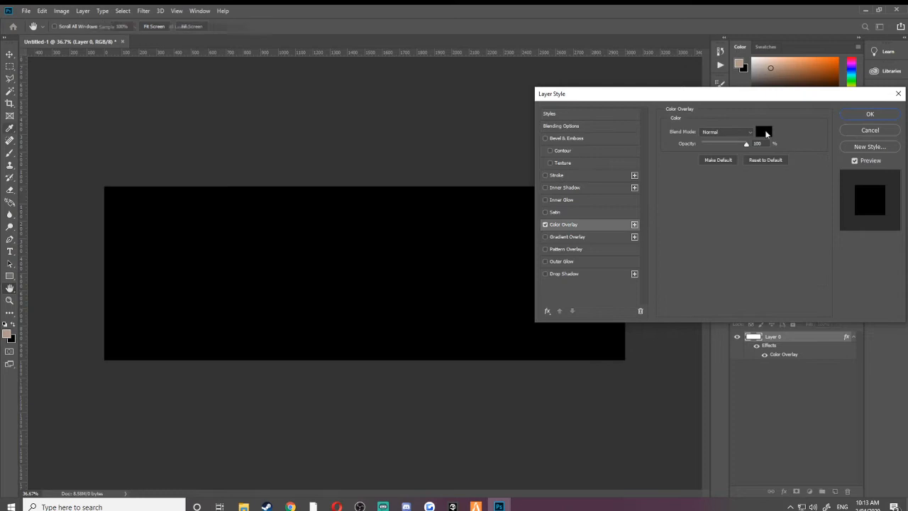
left_click(765, 133)
left_click_drag(620, 275, 619, 276)
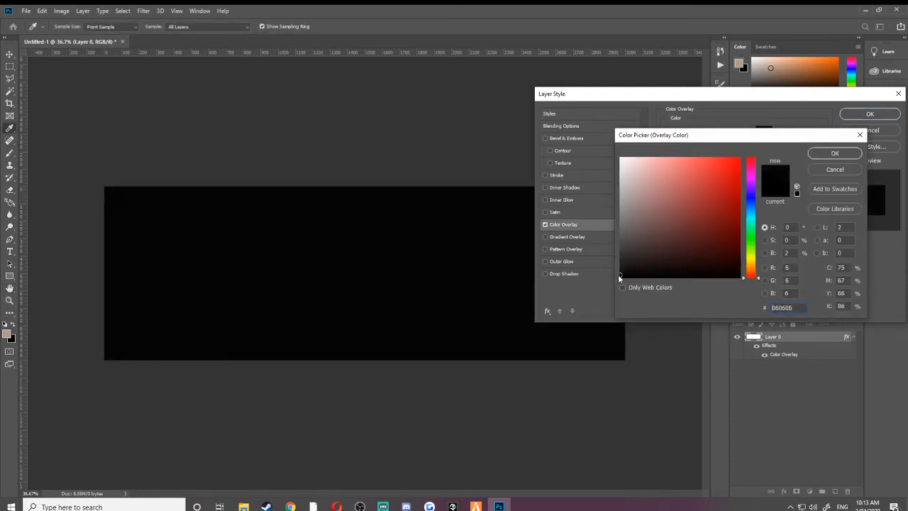
left_click(824, 154)
left_click(861, 115)
left_click(758, 418)
scroll(424, 263, "down", 3)
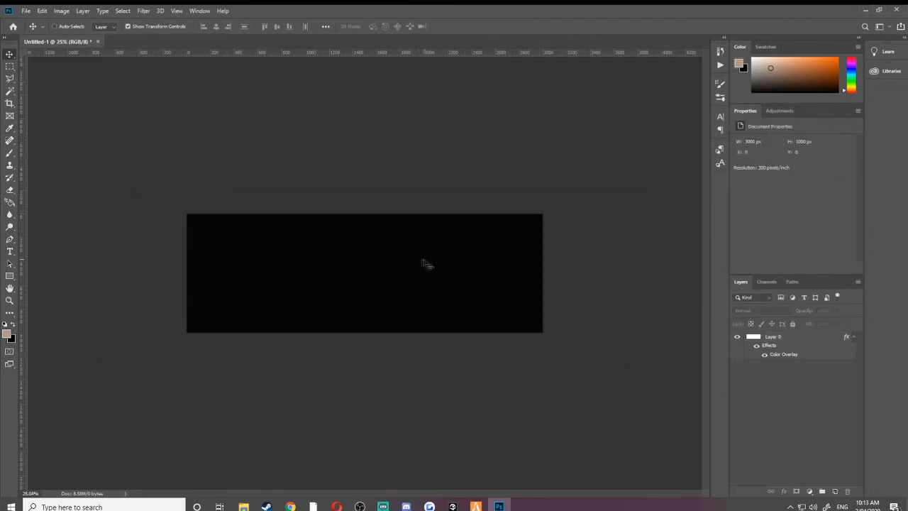
scroll(424, 264, "up", 4)
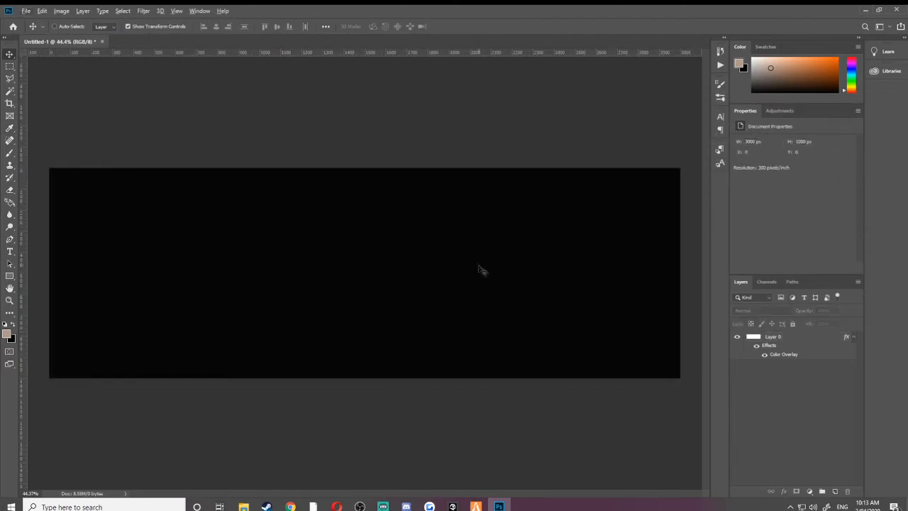
Step: Open INVERSE V2 - Puzle x Zert PART 2.psd from the PAID PACKS folder
left_click(26, 11)
left_click(31, 31)
scroll(454, 295, "down", 15)
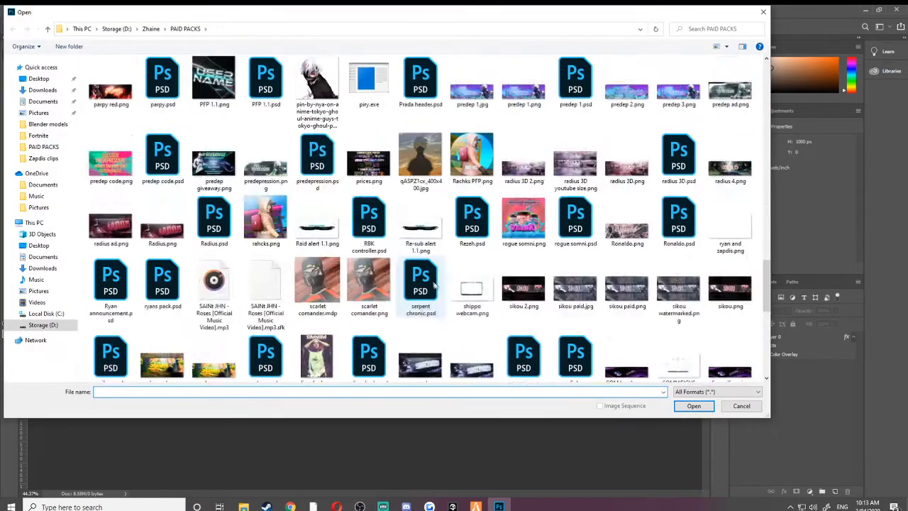
scroll(453, 296, "up", 5)
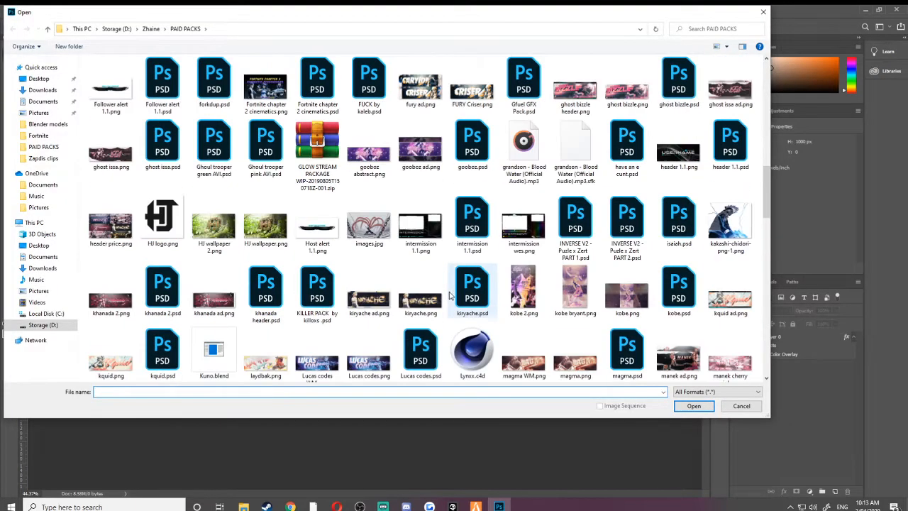
scroll(450, 296, "up", 3)
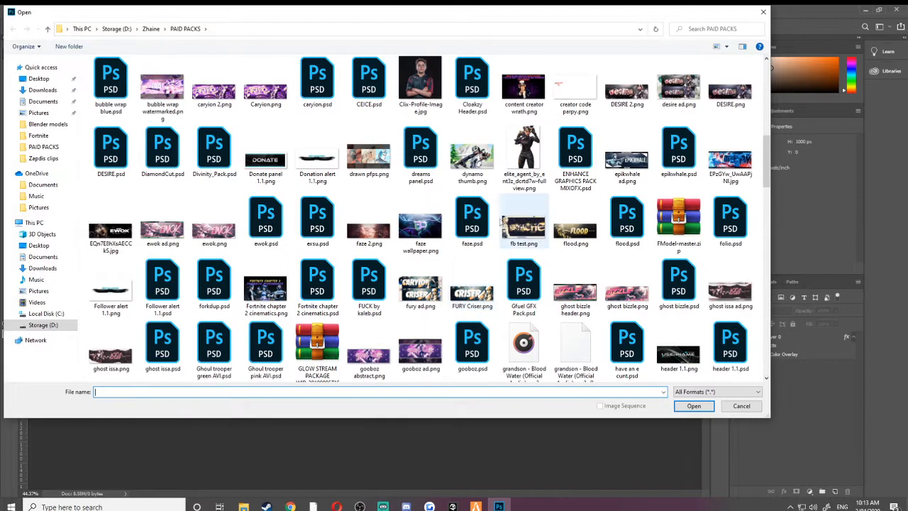
scroll(365, 284, "down", 2)
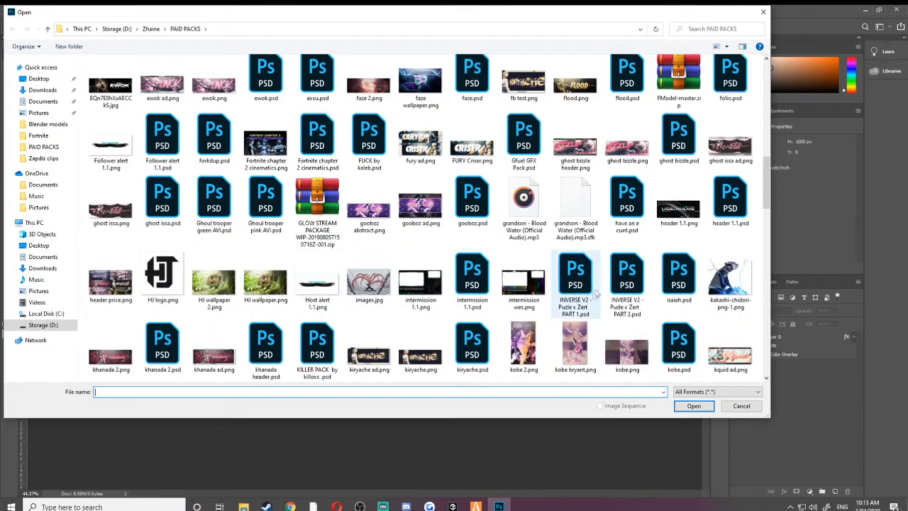
left_click(624, 284)
left_click(694, 407)
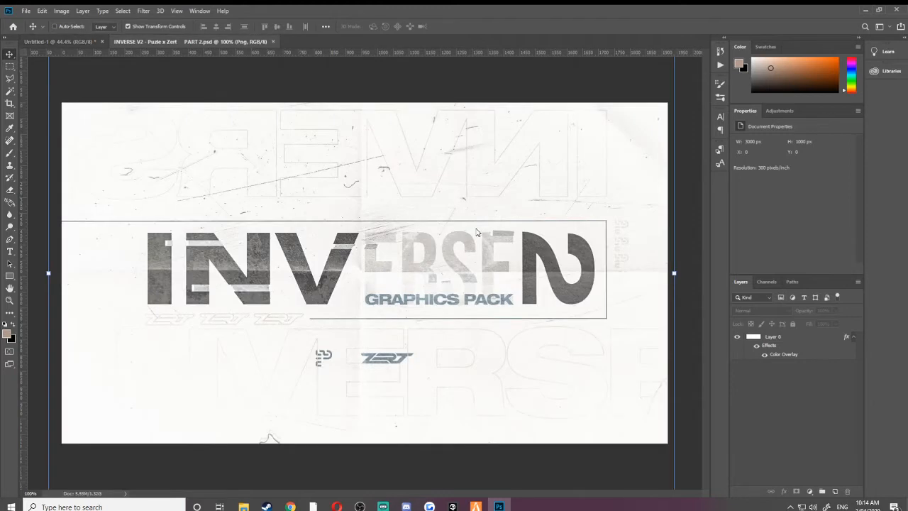
Step: Hide the cover layer of the INVERSE pack and open Zhaine FN pack.psd
left_click(736, 340)
key("ctrl+o")
left_click(576, 348)
left_click(692, 406)
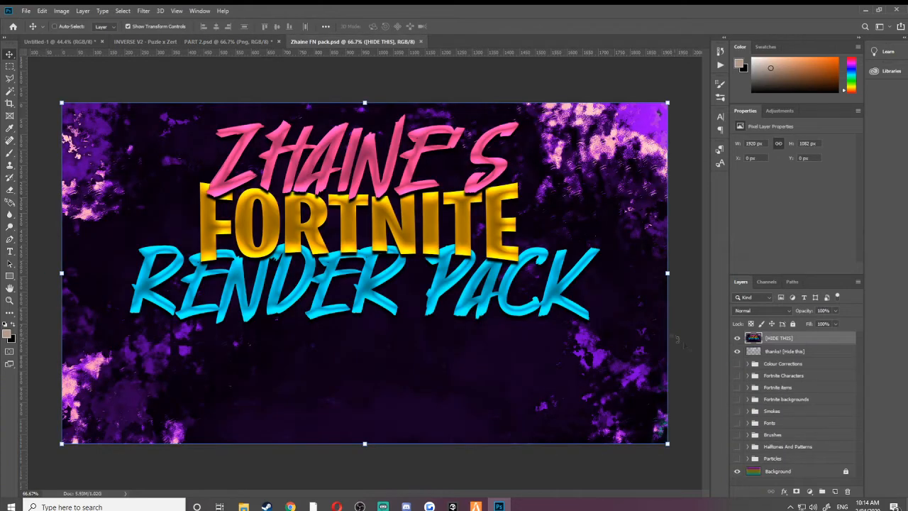
Step: Hide the two cover layers of the render pack and expand the Fortnite Characters group
left_click(737, 338)
left_click(737, 352)
left_click(745, 376)
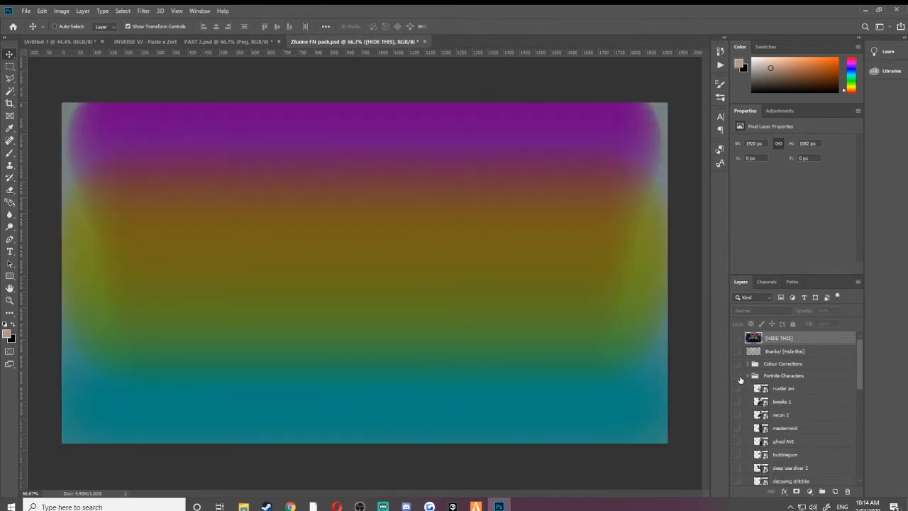
Step: Preview the character renders and copy the Hush 1 layer into the Untitled-1 banner
left_click(738, 389)
left_click(738, 389)
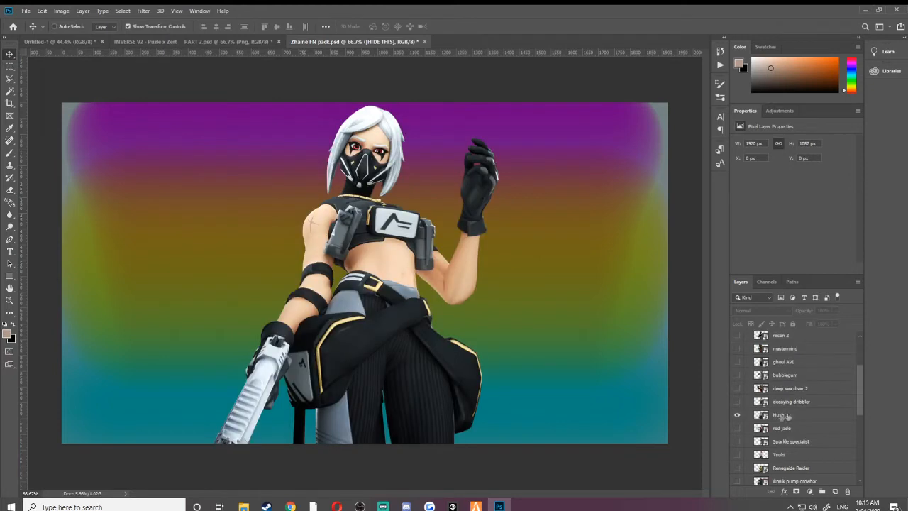
left_click(784, 416)
left_click_drag(781, 428, 250, 278)
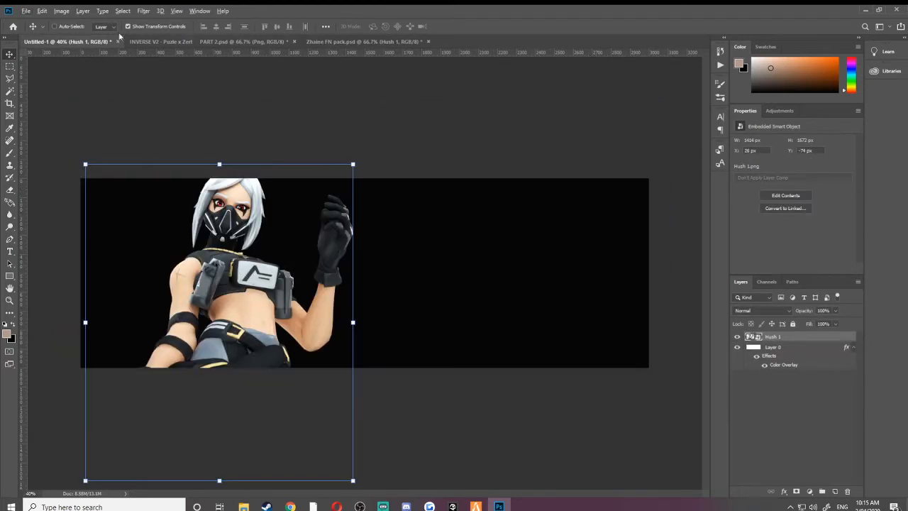
Step: Return to the render pack document and hide its Hush 1 layer
left_click(363, 41)
scroll(741, 390, "down", 1)
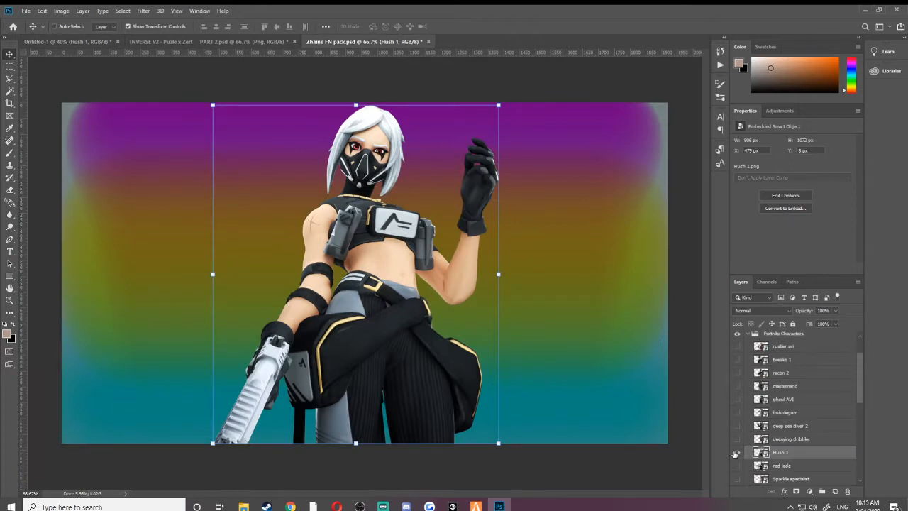
left_click(736, 453)
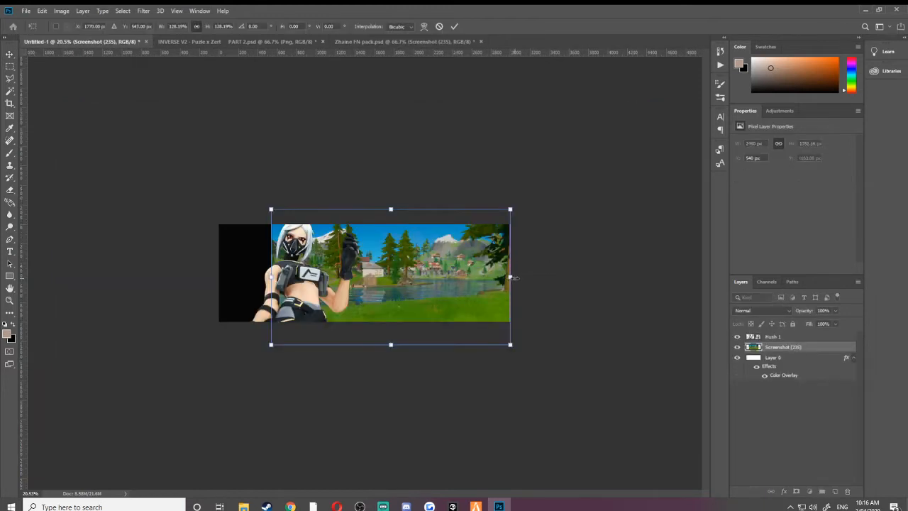
Step: Scale and position the Screenshot (235) layer to cover the whole banner, about 3075 x 1772 px
left_click_drag(272, 277, 215, 275)
scroll(404, 287, "up", 6)
left_click_drag(407, 286, 410, 276)
key("Return")
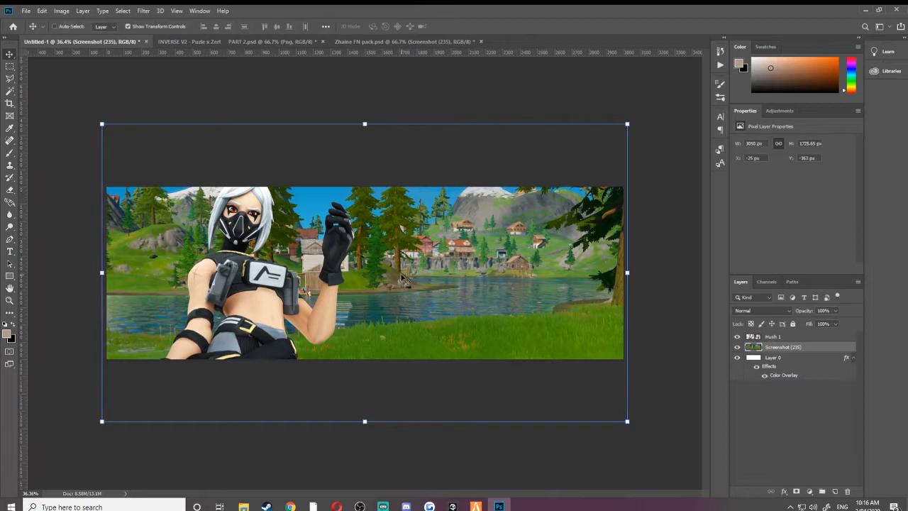
scroll(415, 309, "up", 2)
left_click_drag(364, 83, 363, 83)
key("Return")
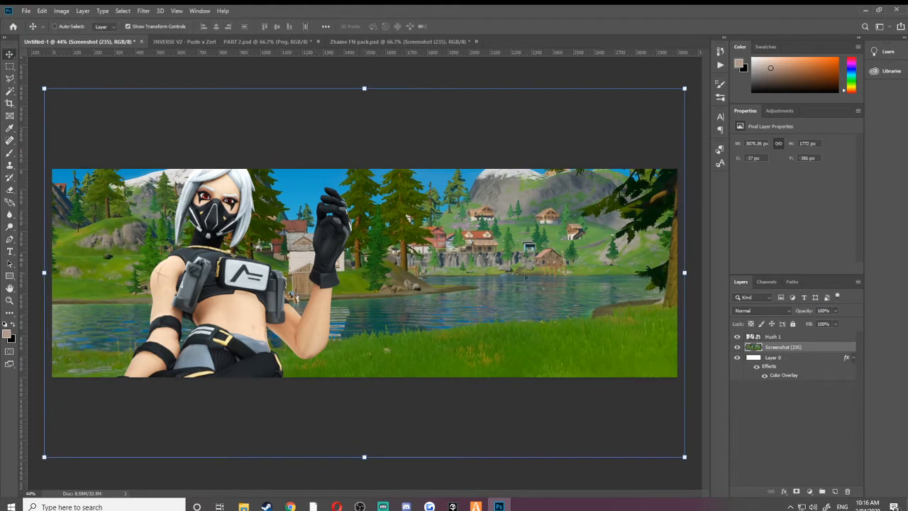
Step: Desaturate the Screenshot (235) layer with Hue/Saturation, setting Saturation to -100
key("ctrl+u")
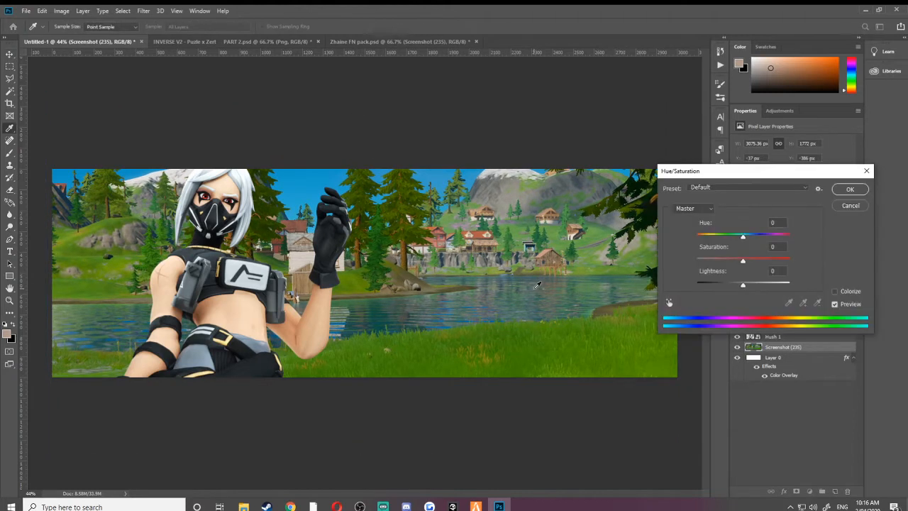
left_click_drag(743, 261, 696, 264)
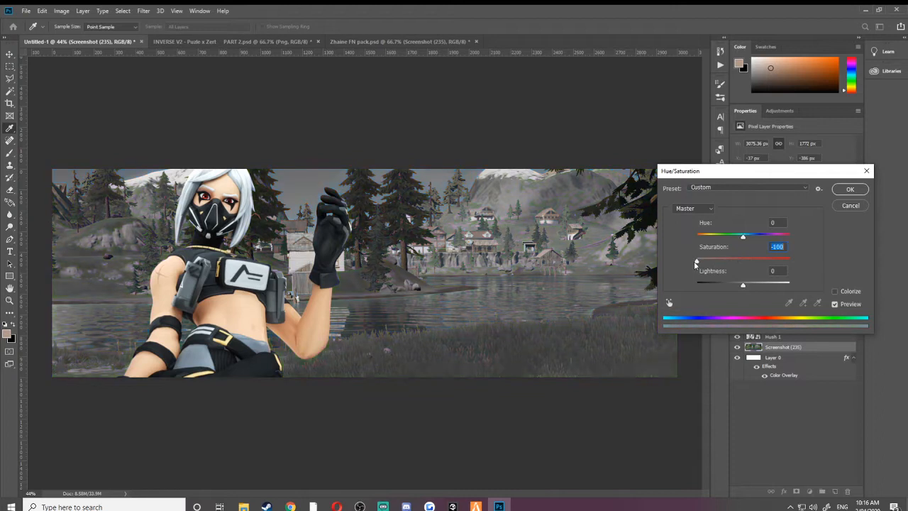
left_click(847, 194)
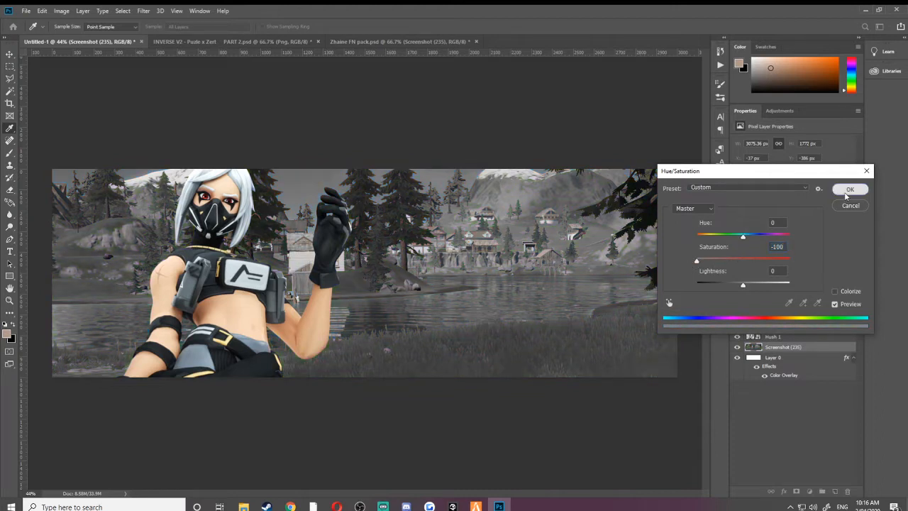
left_click(792, 408)
scroll(323, 292, "up", 2)
scroll(323, 293, "down", 2)
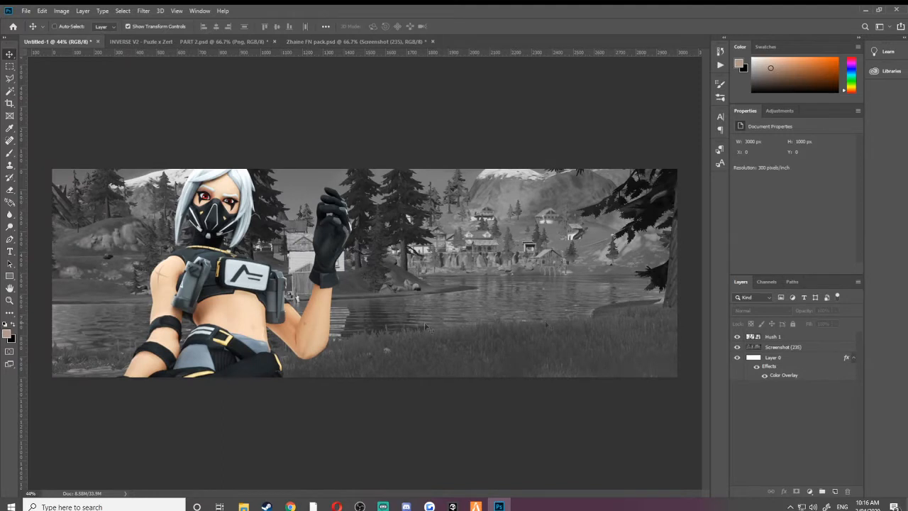
Step: Add a Curves adjustment layer above the Screenshot (235) layer and clip it to that layer
left_click(797, 347)
left_click(810, 491)
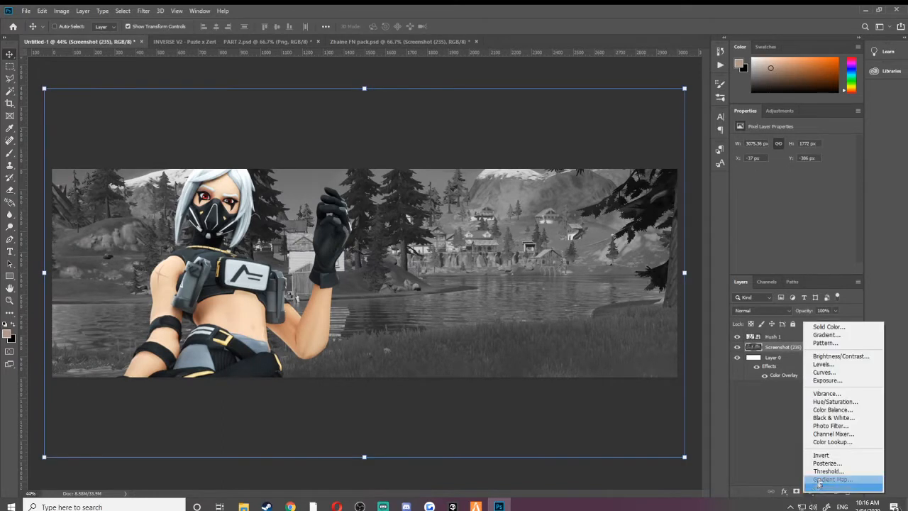
left_click(823, 372)
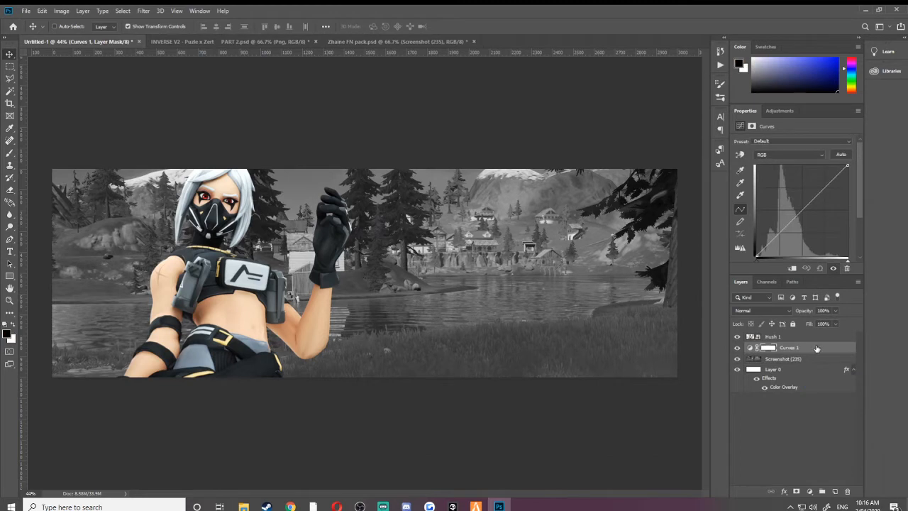
right_click(817, 348)
left_click(728, 279)
Step: Shape the RGB curve into an S by raising the highlights and lowering the shadows
left_click_drag(821, 186, 828, 177)
left_click_drag(775, 230, 781, 241)
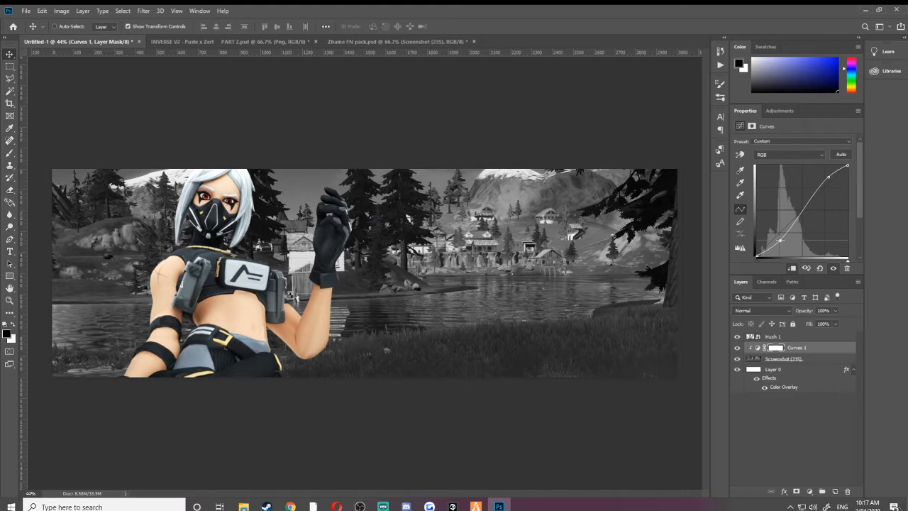
left_click_drag(828, 175, 830, 172)
left_click_drag(780, 241, 771, 246)
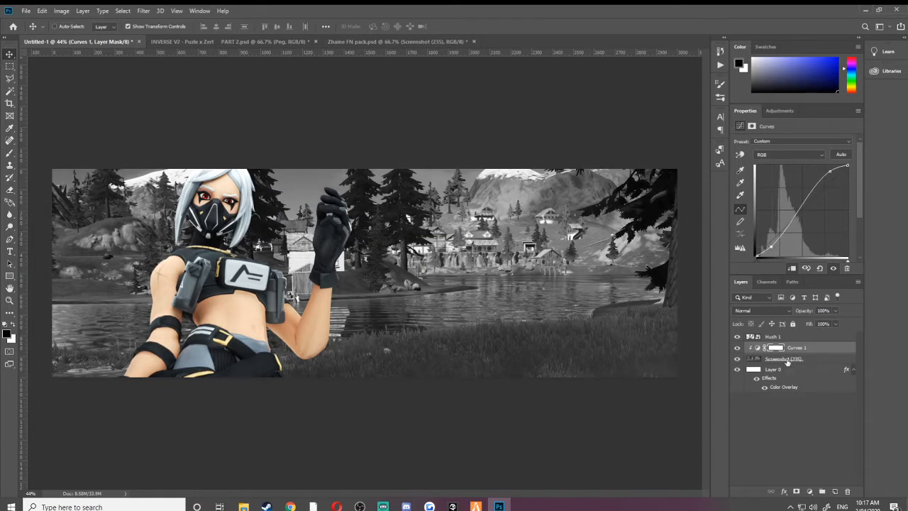
Step: Darken the Screenshot (235) layer with Hue/Saturation, setting Lightness to -47
left_click(787, 360, "shift")
left_click(793, 425)
left_click(789, 362)
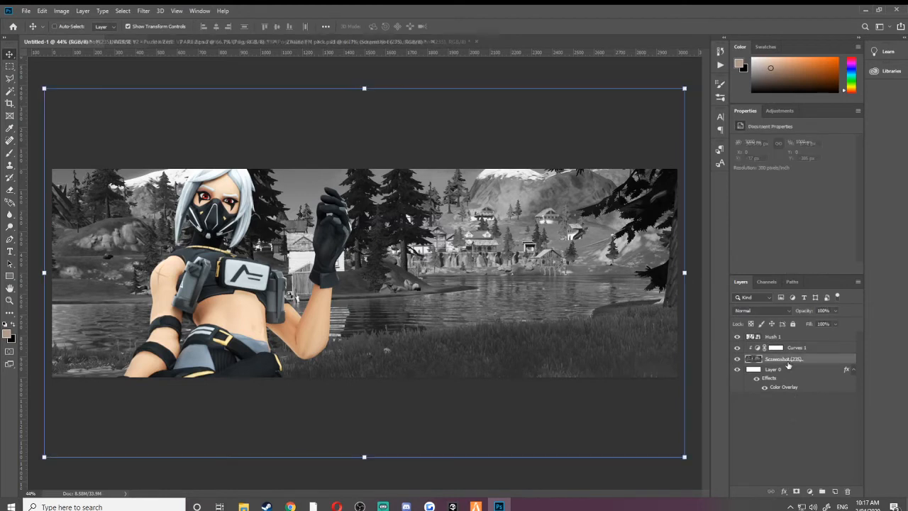
key("ctrl+u")
left_click_drag(743, 284, 721, 287)
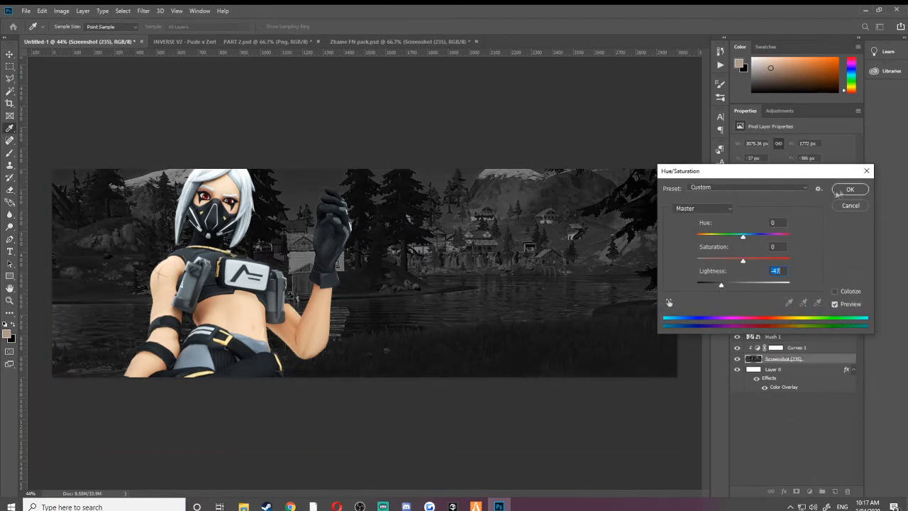
left_click(847, 191)
Step: Steepen the S-curve of the clipped Curves layer for stronger contrast and check the whole banner
left_click(799, 348)
left_click_drag(830, 171, 810, 177)
left_click_drag(771, 248, 778, 240)
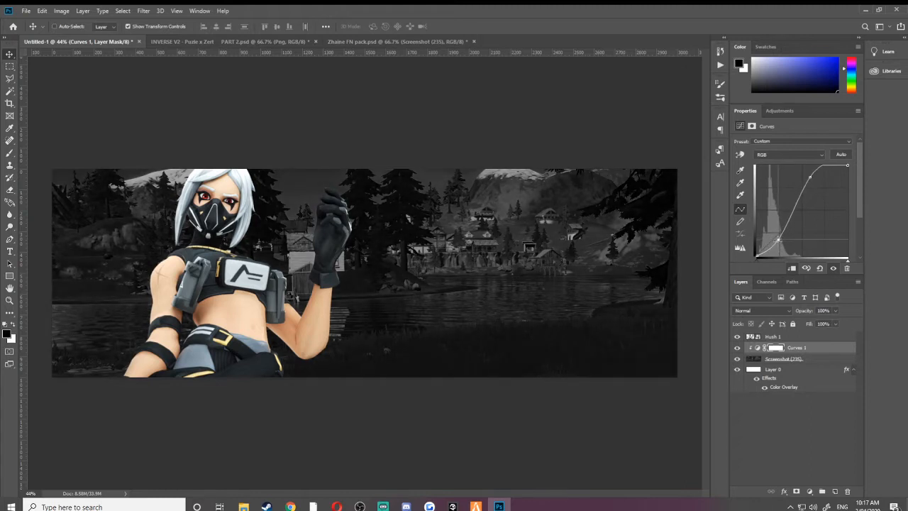
left_click(746, 395)
key("ctrl+minus")
key("ctrl+minus")
key("ctrl+minus")
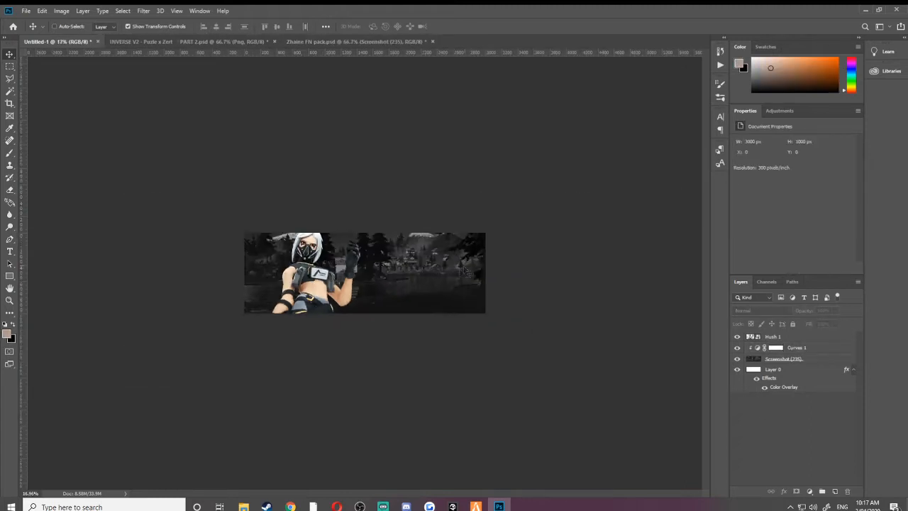
key("ctrl+0")
Step: Merge the Curves adjustment with the Screenshot (235) layer into one layer
left_click(798, 347)
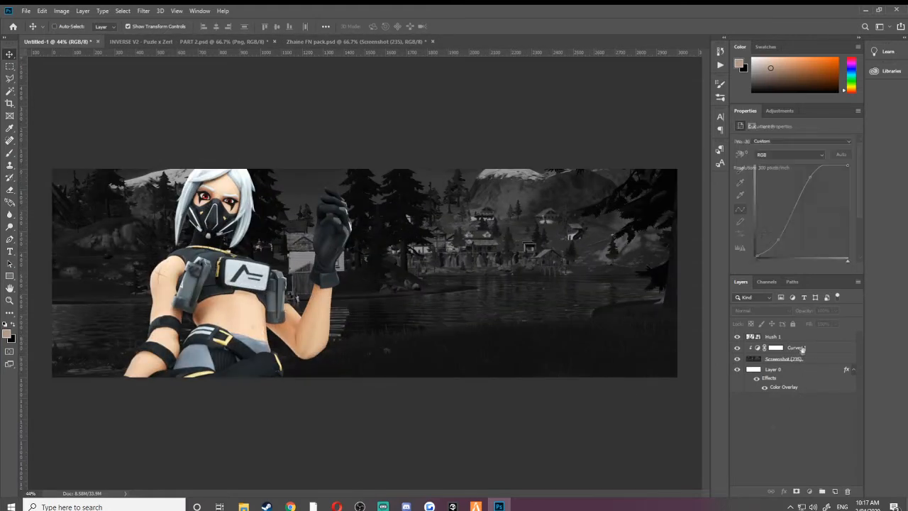
left_click(800, 430)
left_click(802, 349)
left_click(794, 360, "shift")
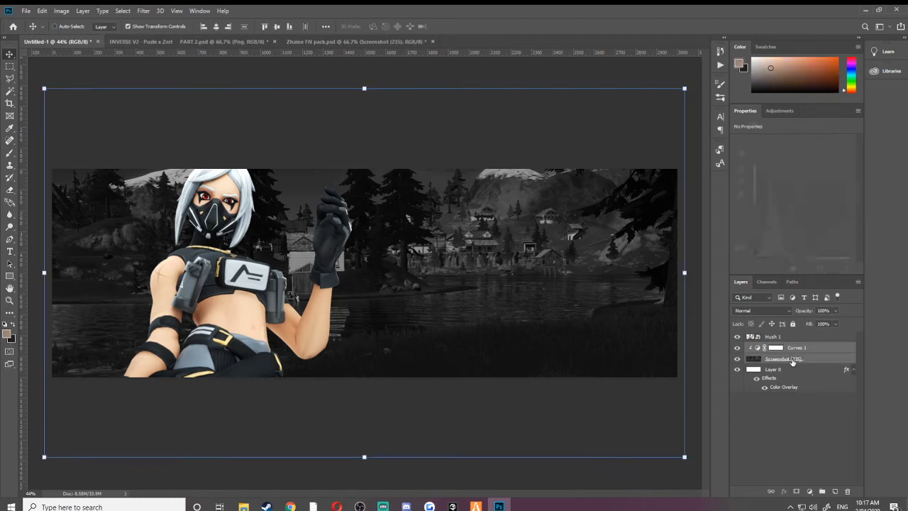
key("ctrl+e")
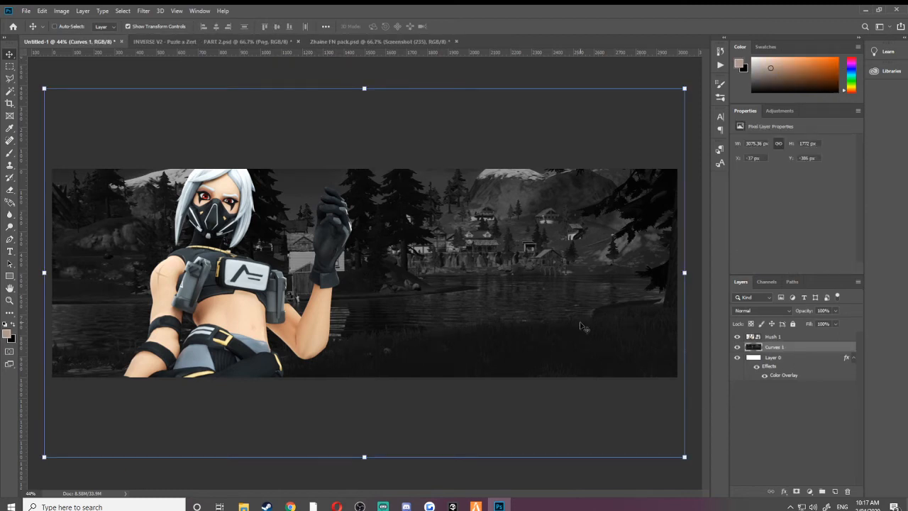
left_click(788, 399)
scroll(296, 258, "up", 2)
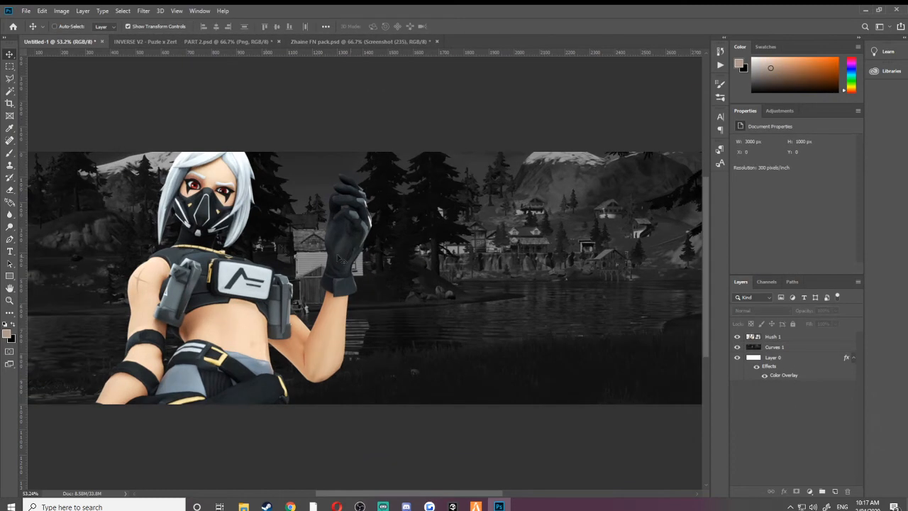
Step: Hide the Screenshot (235) layer in the Zhaine FN pack document and collapse its Fortnite backgrounds group
scroll(161, 260, "up", 2)
scroll(246, 250, "down", 3)
scroll(246, 250, "up", 1)
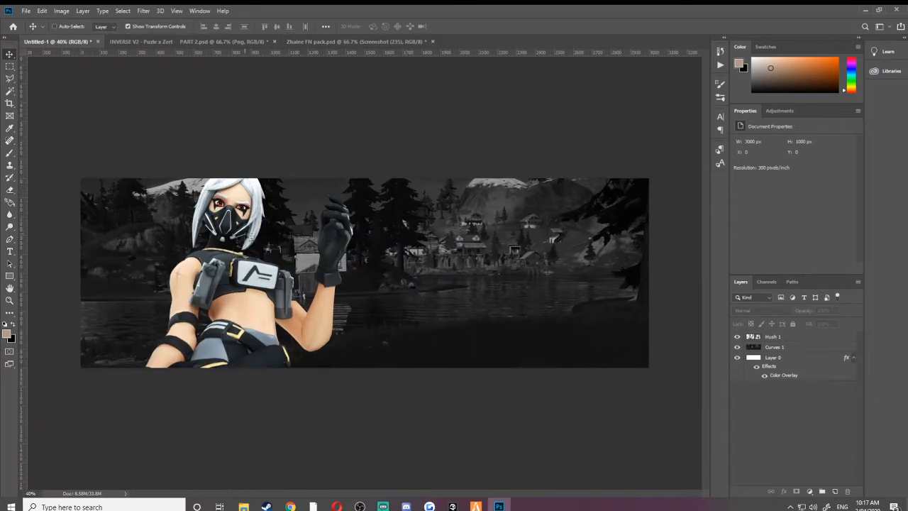
left_click(234, 41)
left_click(360, 42)
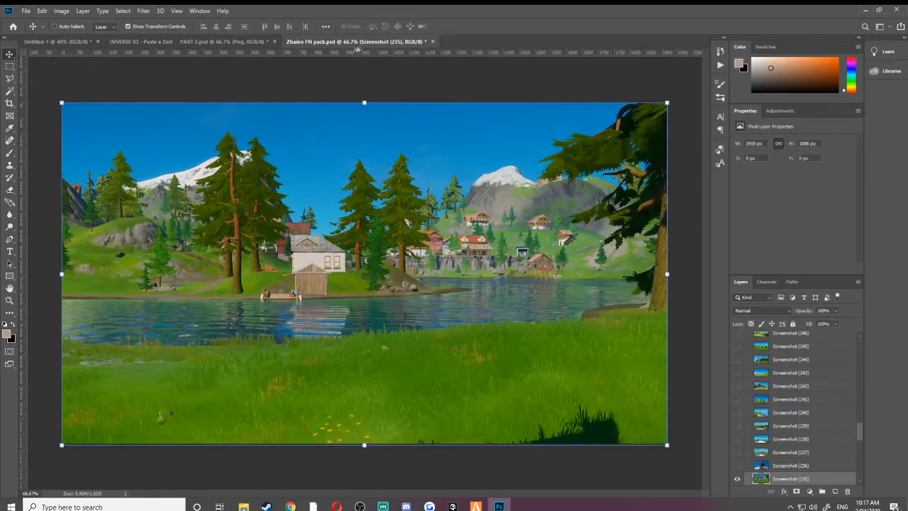
left_click(738, 479)
scroll(791, 412, "up", 15)
scroll(791, 413, "up", 3)
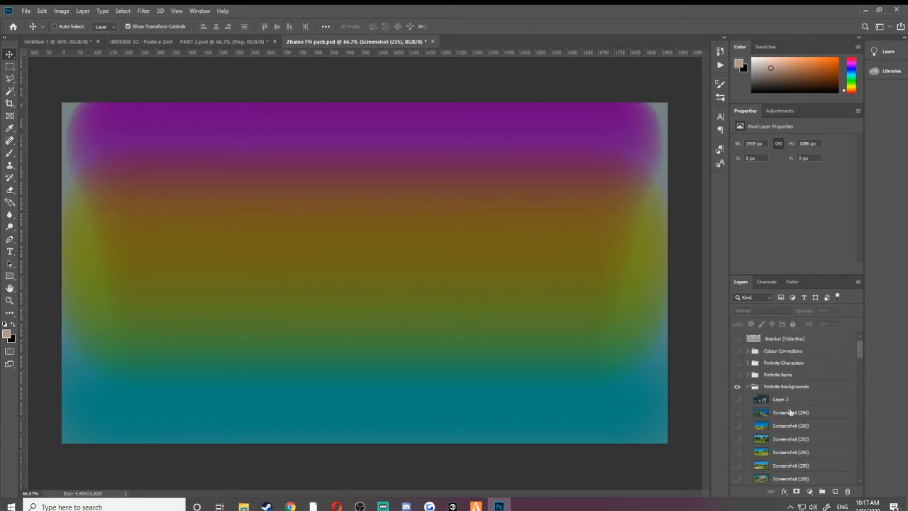
left_click(746, 387)
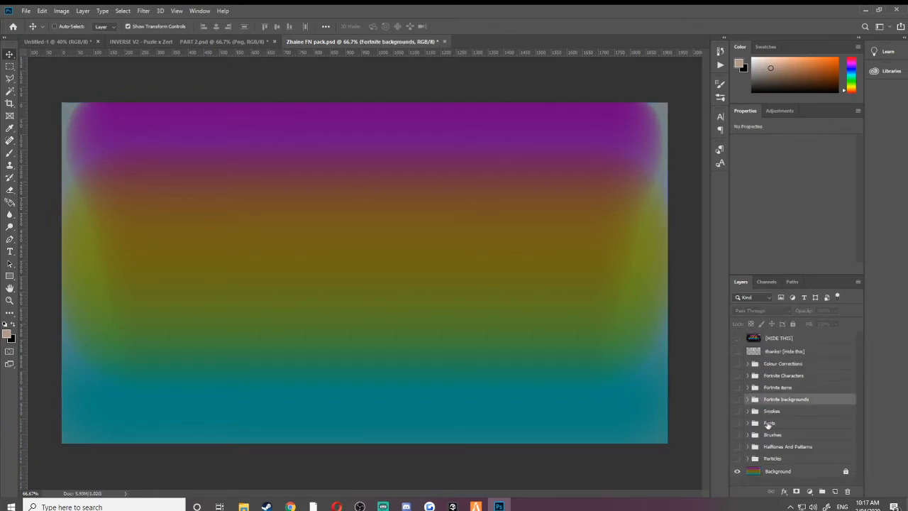
Step: Bring Smoke 2 from the pack's Smokes group into the header document and stack it above the Hush 1 layer
left_click(748, 411)
scroll(781, 412, "down", 2)
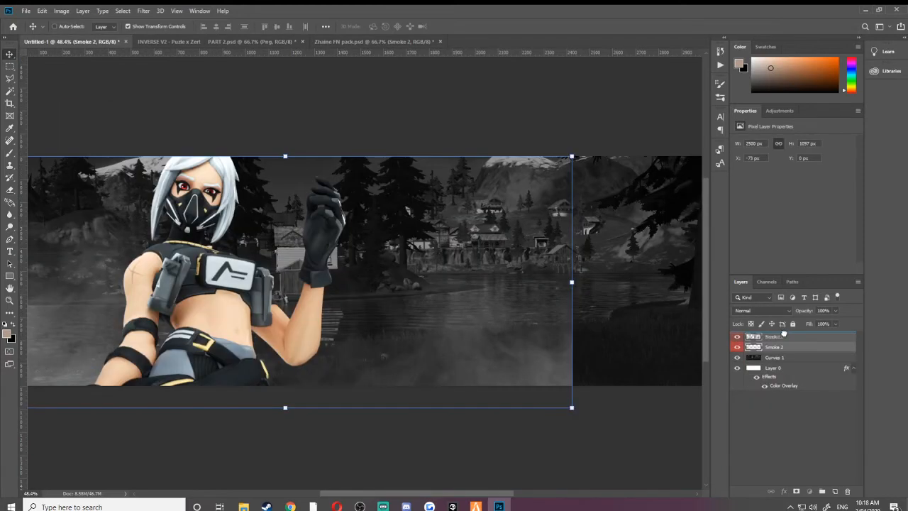
left_click_drag(783, 332, 783, 334)
scroll(384, 279, "down", 3)
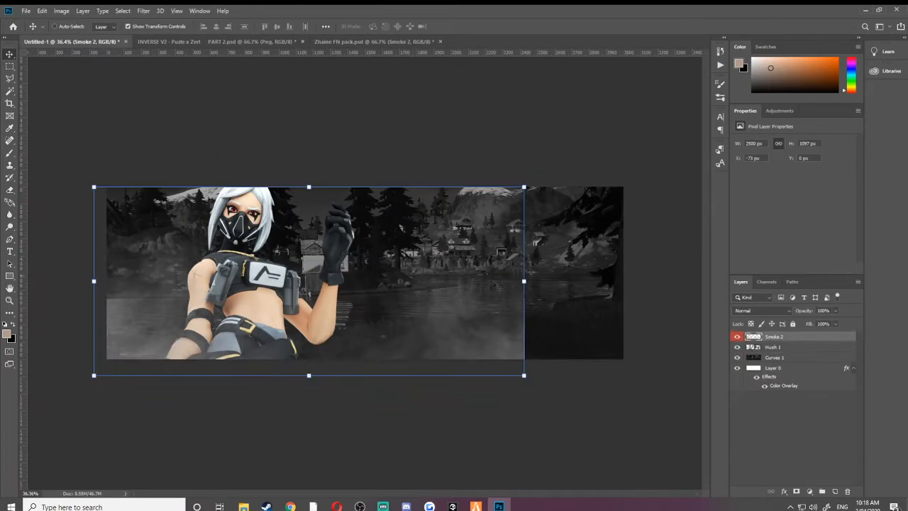
Step: Erase the hard edge and right part of Smoke 2 with a soft round 495 px eraser at 42% opacity
left_click(11, 191)
left_click(59, 27)
left_click_drag(91, 58, 101, 60)
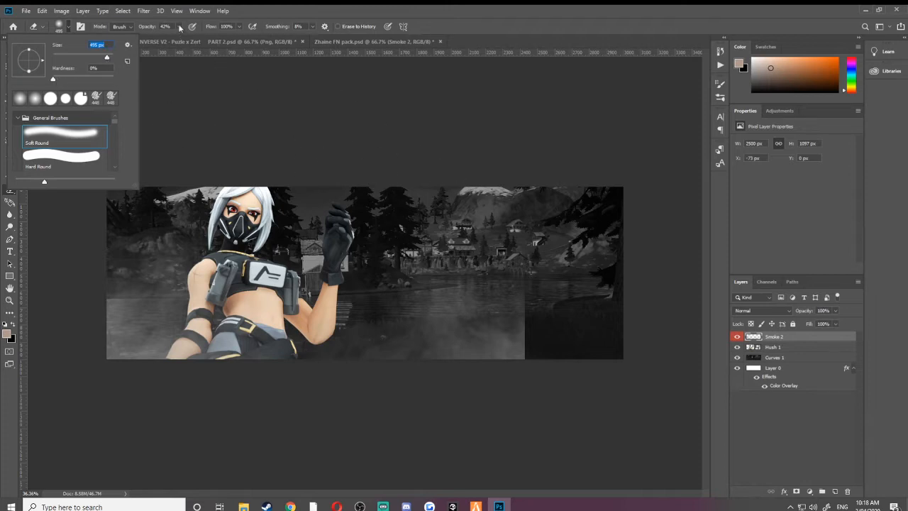
left_click(462, 154)
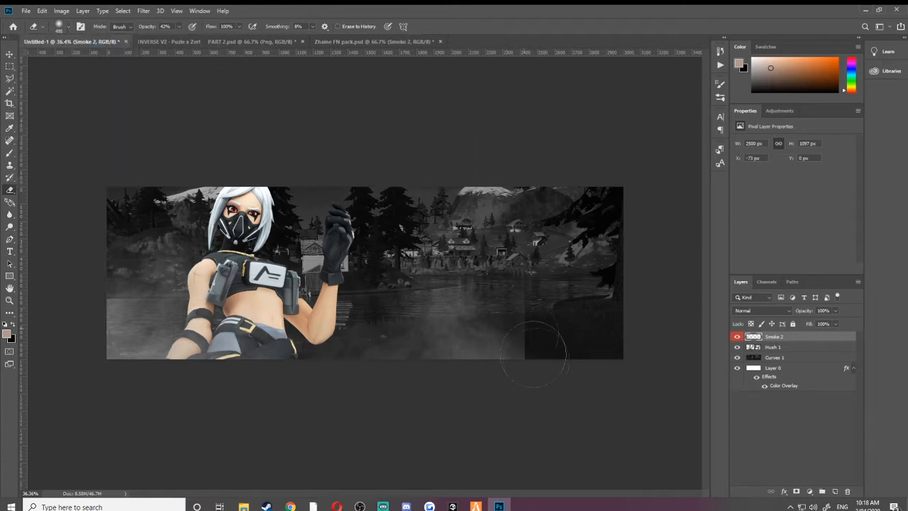
mouse_move(565, 369)
left_mouse_down()
mouse_move(385, 270)
mouse_move(605, 342)
left_mouse_up()
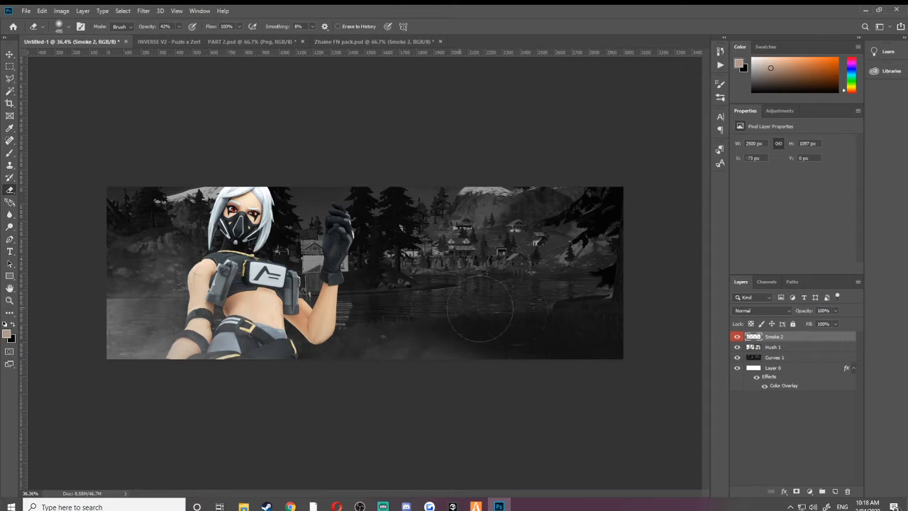
left_click(9, 56)
scroll(290, 267, "up", 4)
scroll(268, 291, "down", 5)
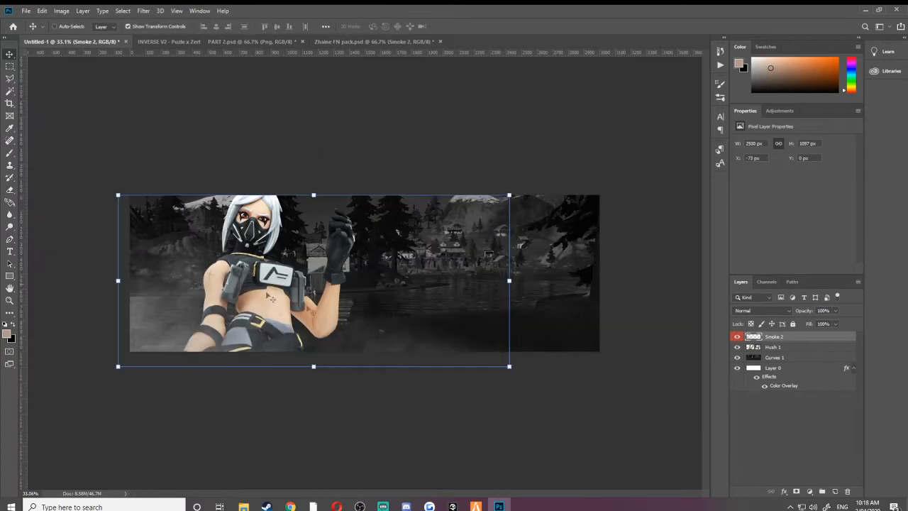
Step: Add a Gradient Map adjustment above the Curves 1 landscape layer and clip it to that layer
left_click(791, 358)
scroll(357, 280, "up", 1)
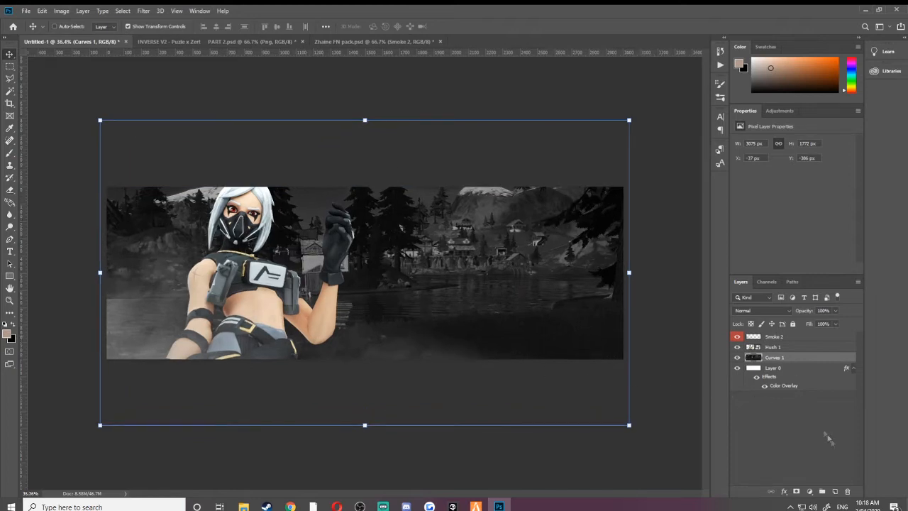
left_click(810, 492)
left_click(822, 481)
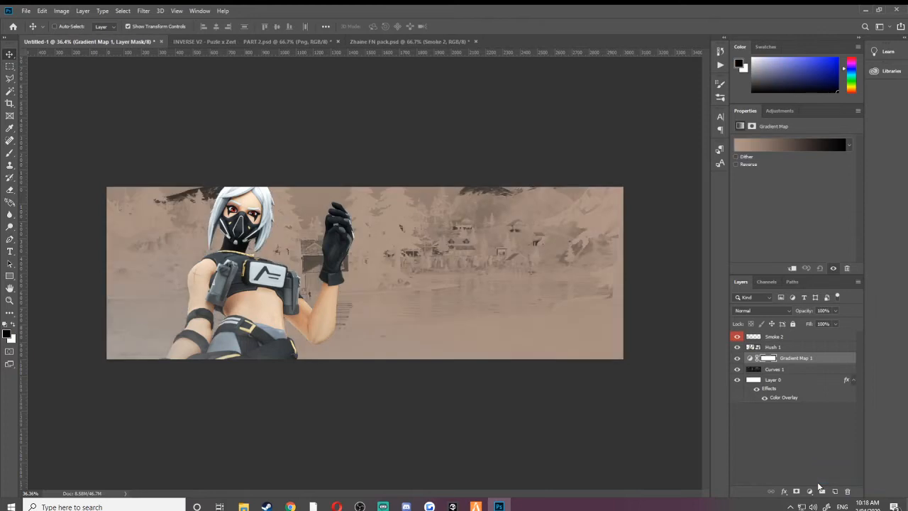
right_click(806, 362)
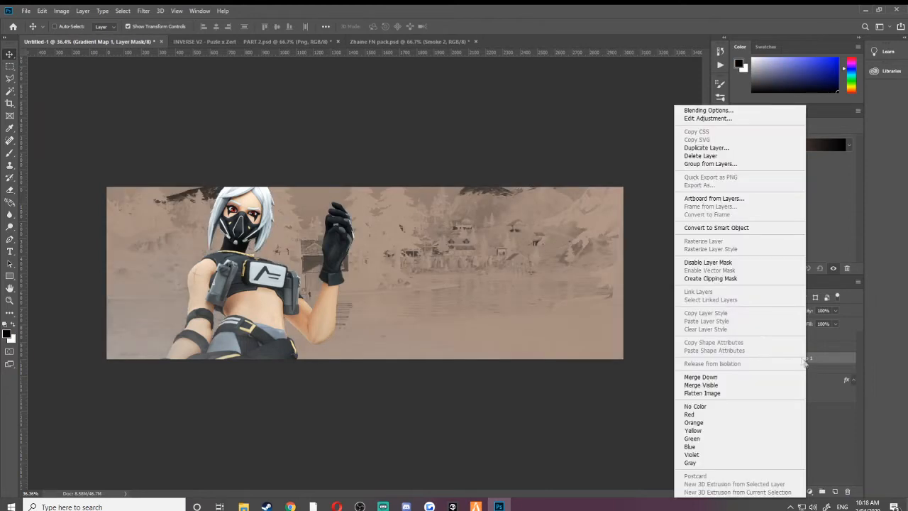
left_click(708, 278)
scroll(200, 237, "up", 2)
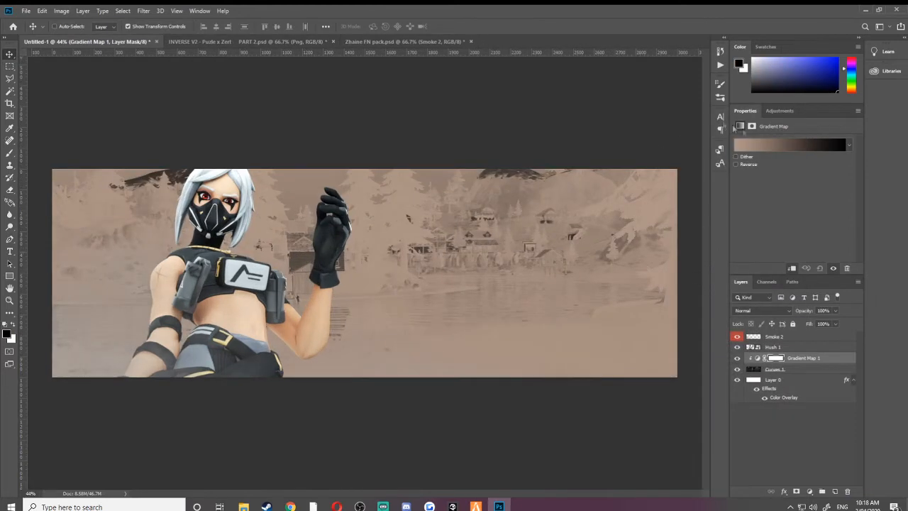
Step: Try several gold presets for the gradient map and choose the light-yellow, orange and yellow one
left_click(790, 144)
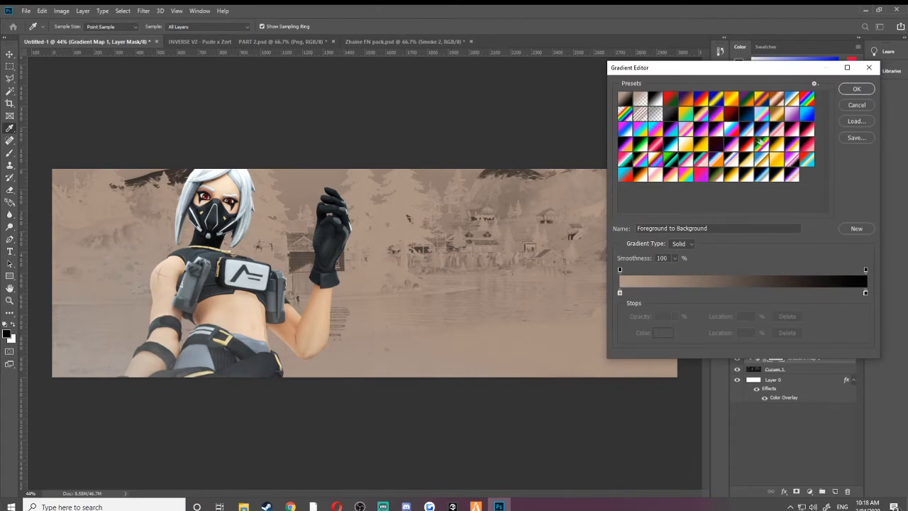
left_click(747, 165)
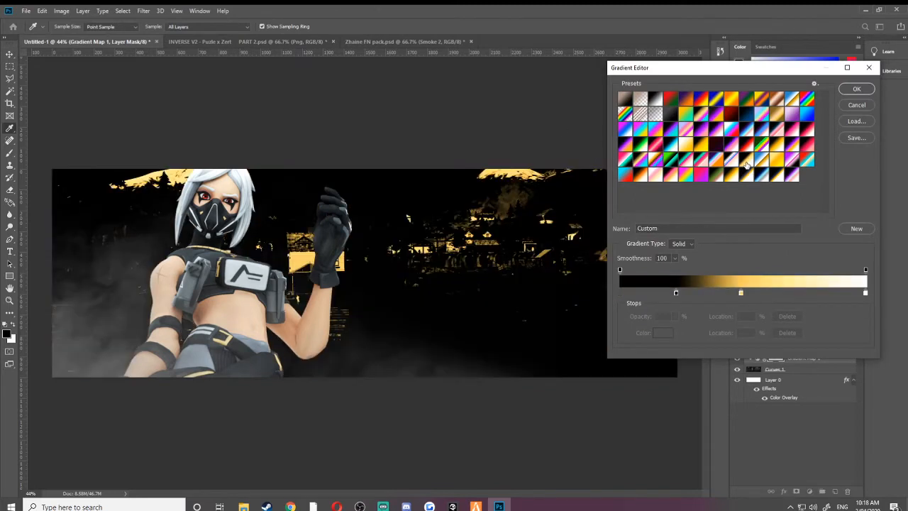
left_click(735, 177)
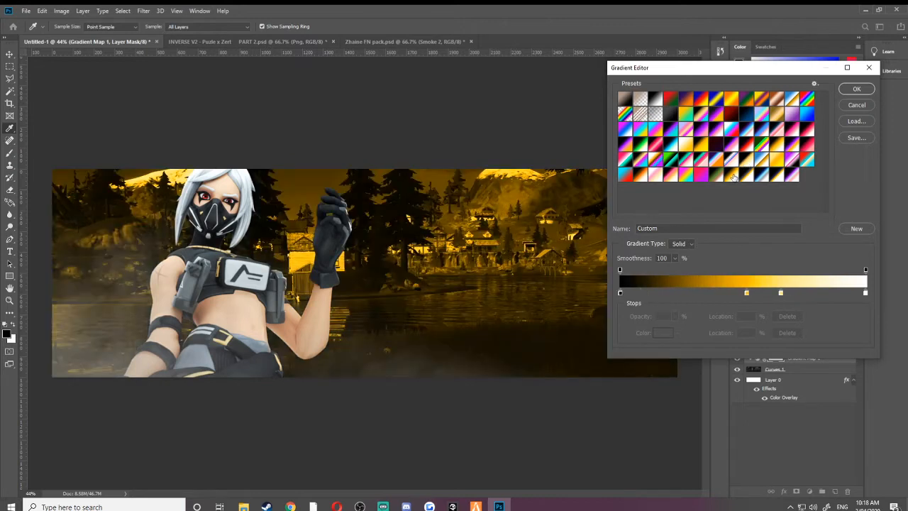
left_click(747, 162)
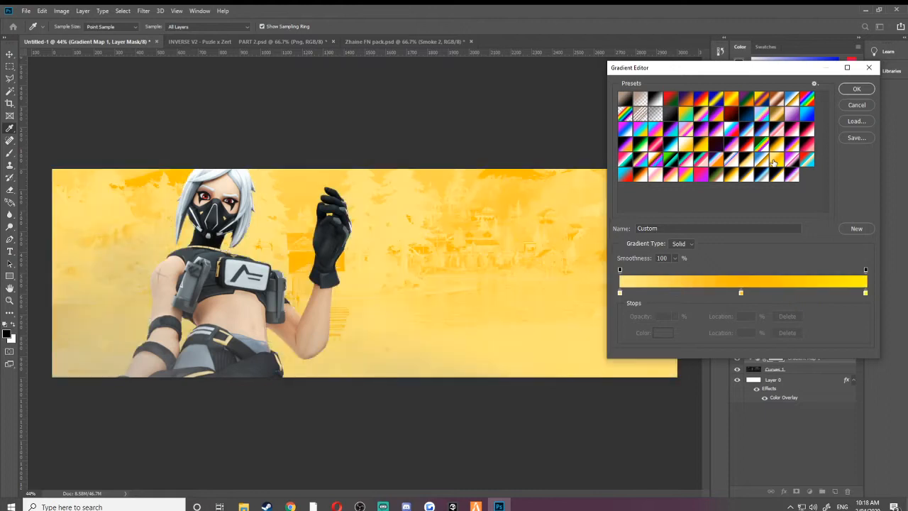
Step: Darken the colour of the gradient's first stop at location 0%
double_click(621, 294)
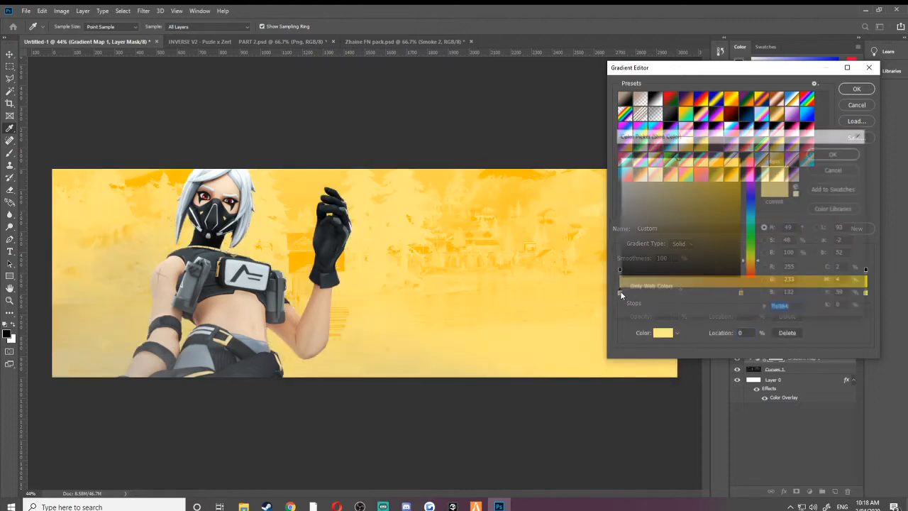
left_click(722, 221)
mouse_move(725, 222)
left_mouse_down()
mouse_move(720, 225)
mouse_move(729, 222)
left_mouse_up()
left_click(852, 152)
Step: Shift the middle gradient stop toward the dark end, then place the last stop at 56% and colour it white, ffffff
left_click(741, 294)
left_click_drag(742, 294, 688, 294)
left_click(759, 293)
double_click(759, 292)
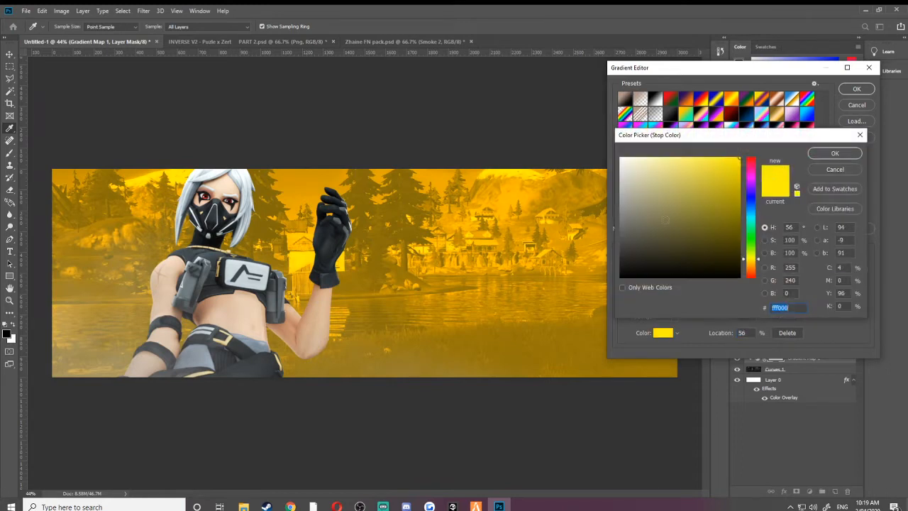
type("ffffff")
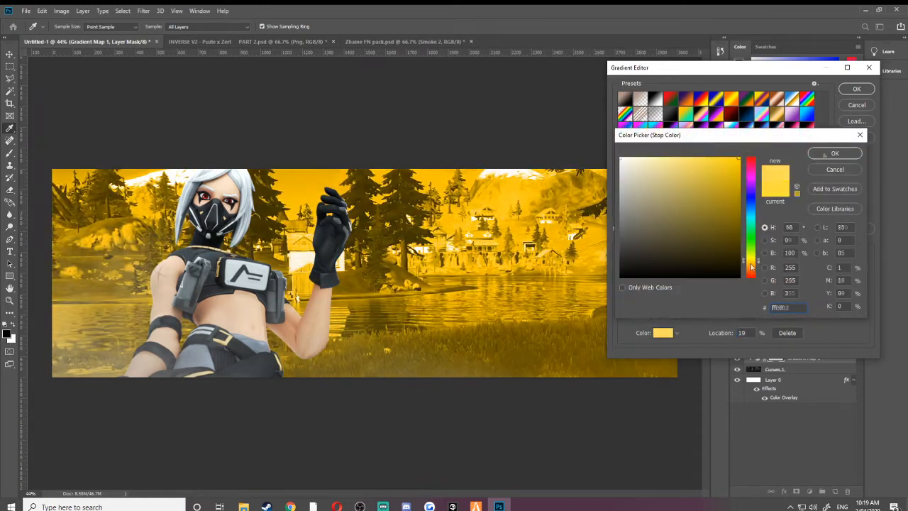
Step: Set the gradient stop at 19% to orange ffbb03 and apply the edited gradient
left_click(739, 158)
left_click(751, 263)
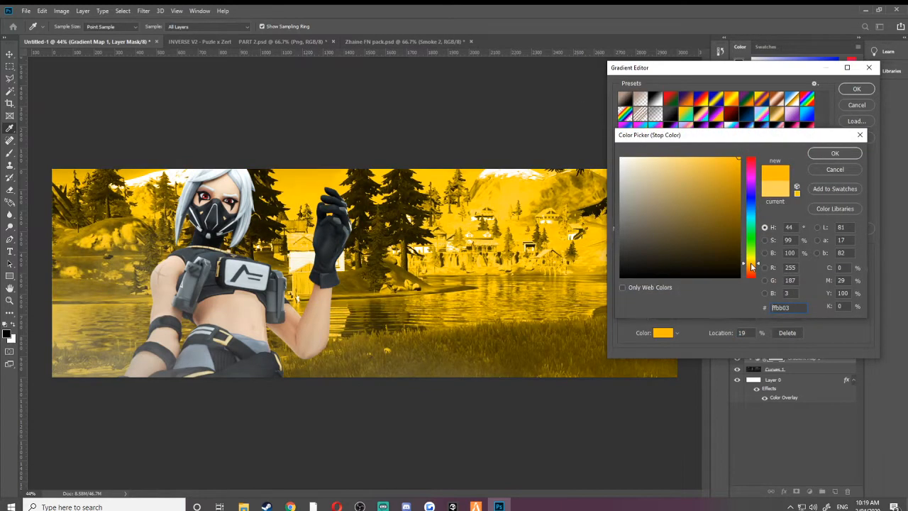
left_click(842, 155)
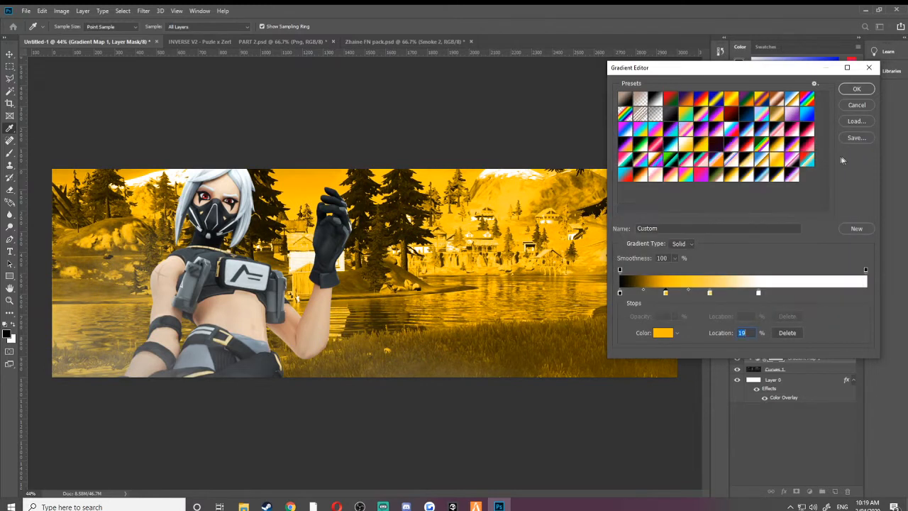
left_click(852, 90)
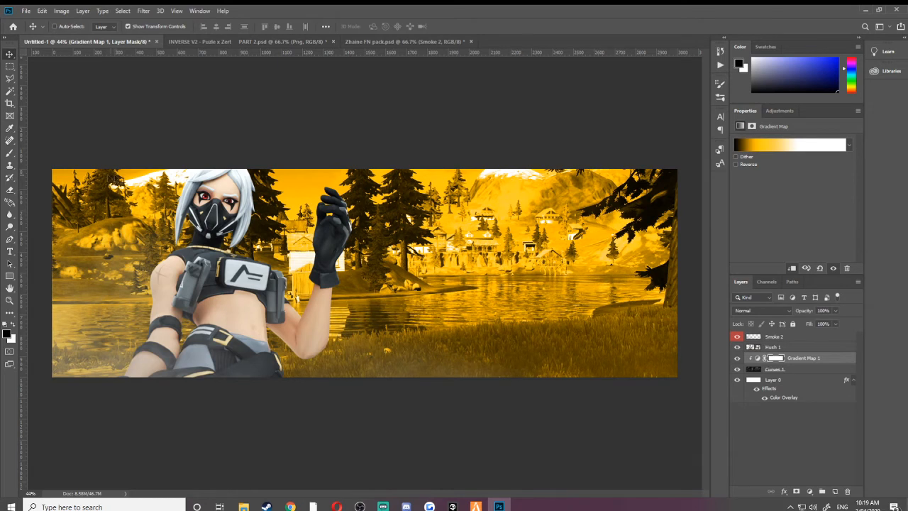
Step: Paint black on the Gradient Map 1 mask over the banner's right half with a soft 417 px brush
key("b")
left_click(66, 33)
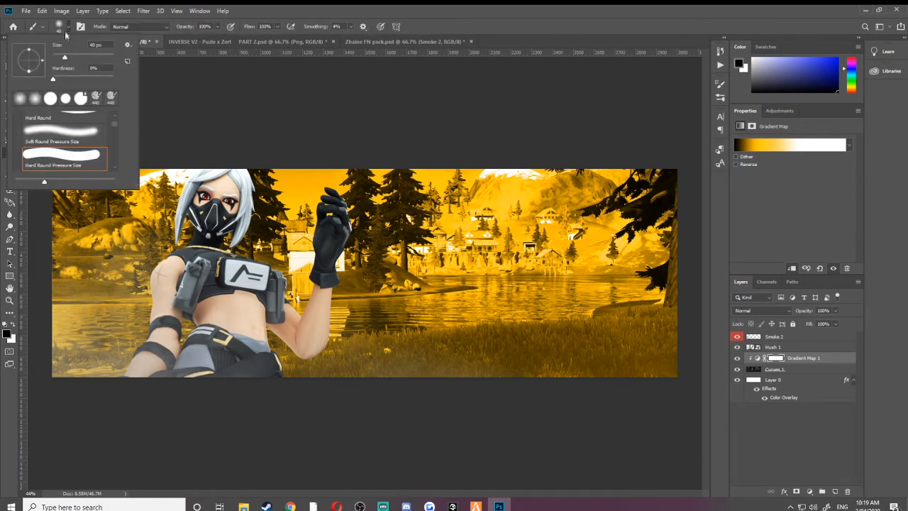
left_click(92, 58)
left_click_drag(106, 60, 106, 59)
mouse_move(387, 172)
left_mouse_down()
mouse_move(417, 312)
mouse_move(466, 138)
mouse_move(419, 392)
mouse_move(497, 178)
mouse_move(495, 335)
mouse_move(550, 249)
mouse_move(601, 137)
mouse_move(628, 400)
mouse_move(645, 171)
mouse_move(663, 362)
left_mouse_up()
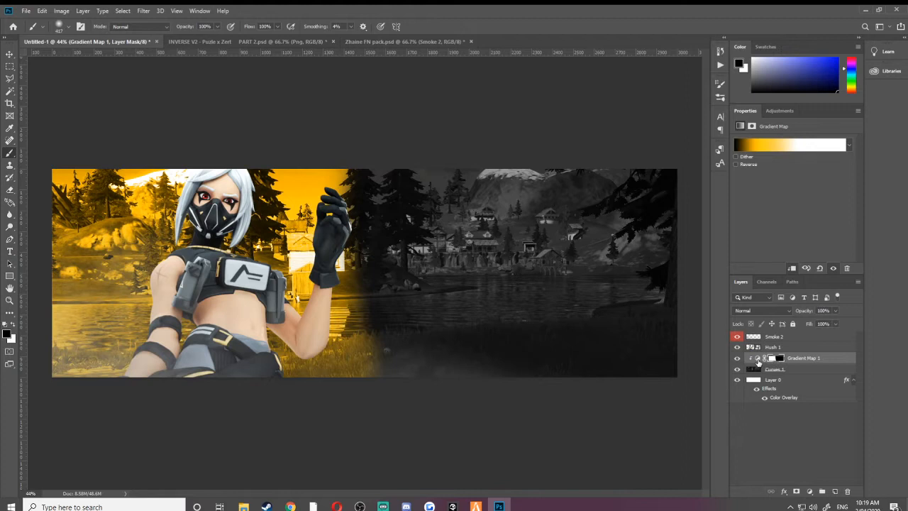
Step: Extend the black mask painting behind the character, leaving the gold tint only at the banner's left end
left_click(758, 359)
left_click(777, 359)
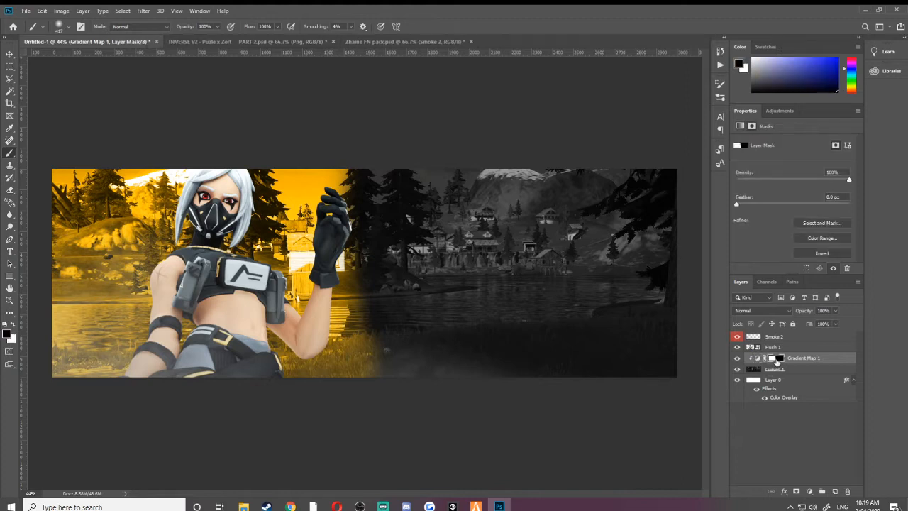
mouse_move(339, 126)
left_mouse_down()
mouse_move(409, 182)
mouse_move(352, 403)
mouse_move(329, 111)
mouse_move(345, 391)
mouse_move(318, 147)
mouse_move(300, 270)
left_mouse_up()
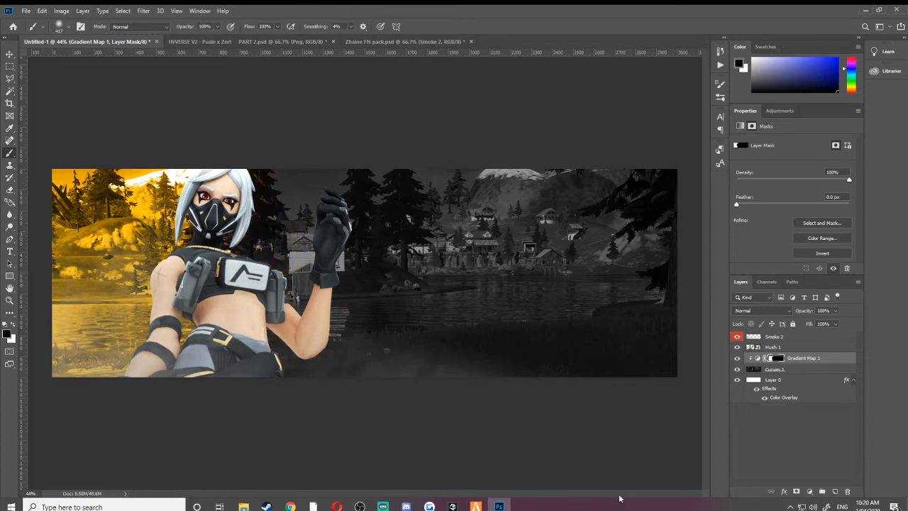
left_click(13, 55)
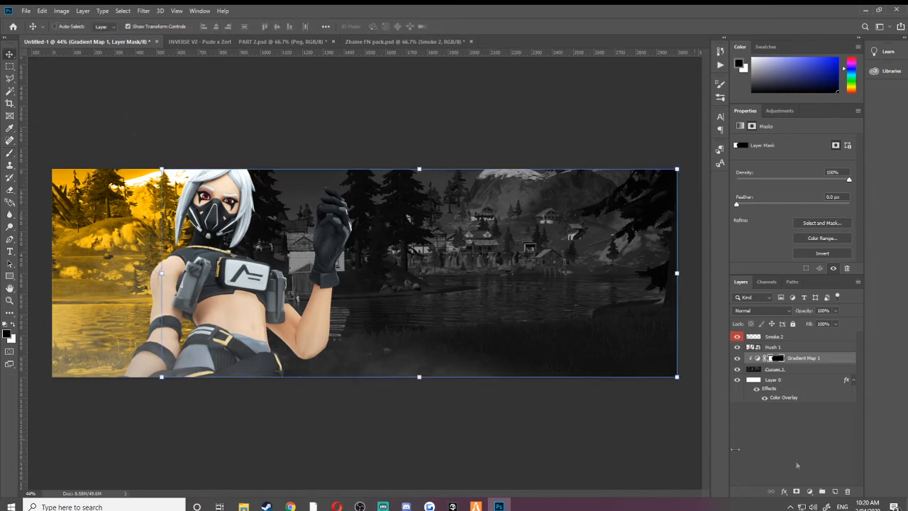
Step: Add a Curves adjustment above Gradient Map 1 and bend its RGB curve into an S, then select its mask
left_click(780, 450)
left_click(803, 359)
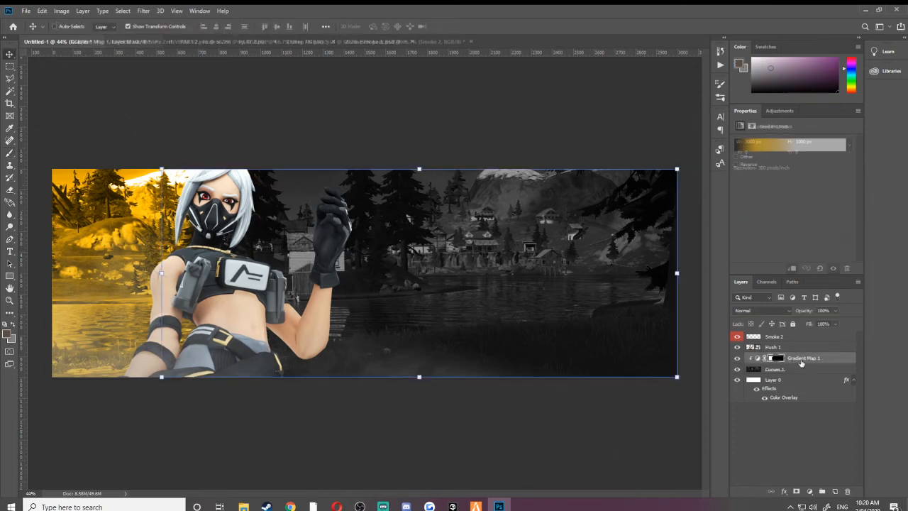
left_click(810, 493)
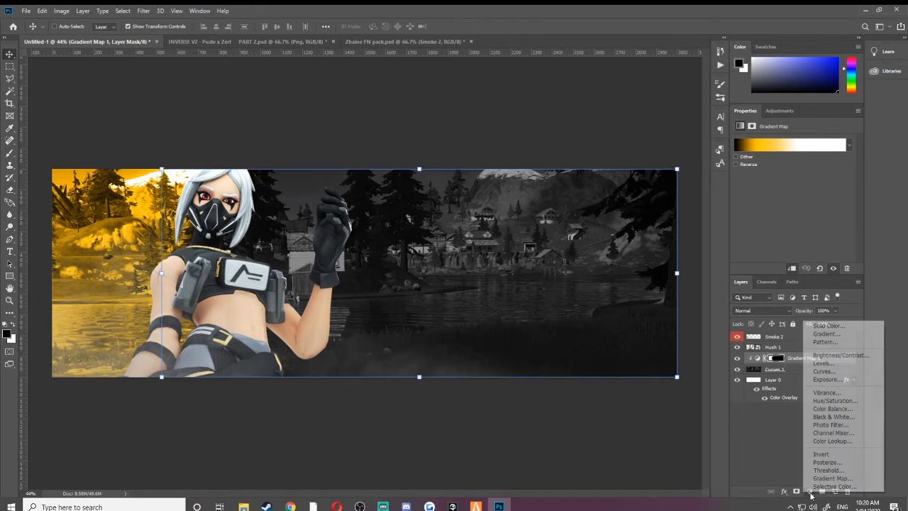
left_click(823, 372)
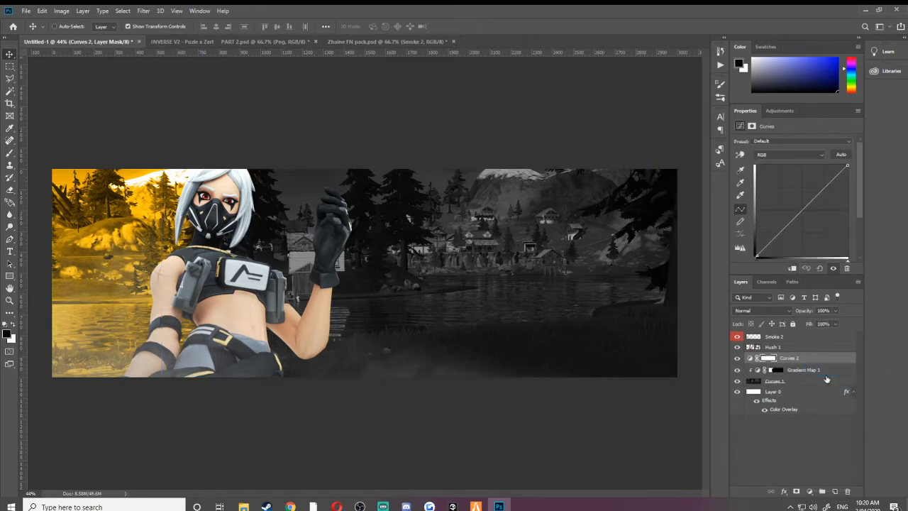
left_click_drag(776, 236, 783, 243)
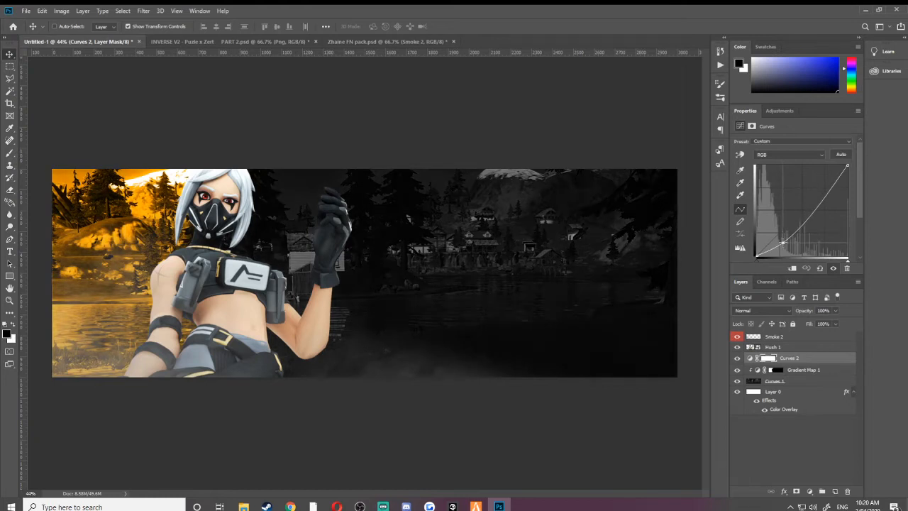
left_click_drag(827, 190, 823, 178)
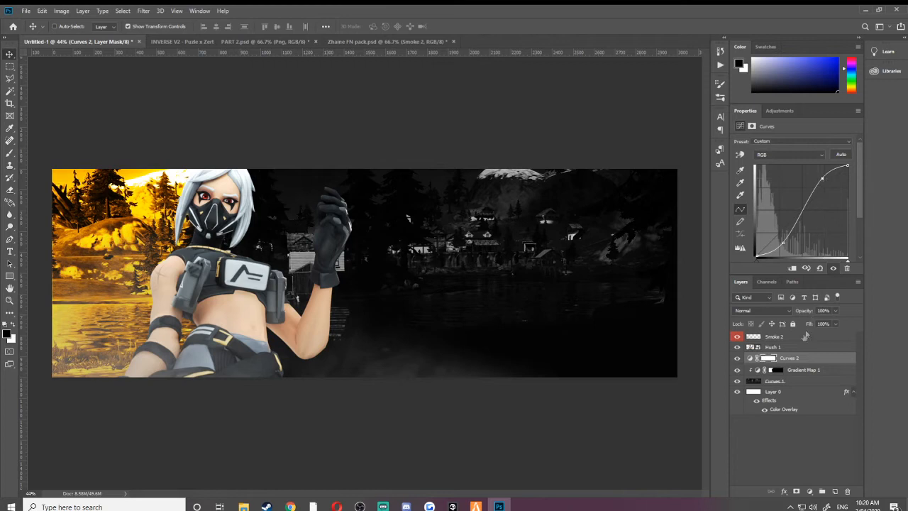
left_click(772, 359)
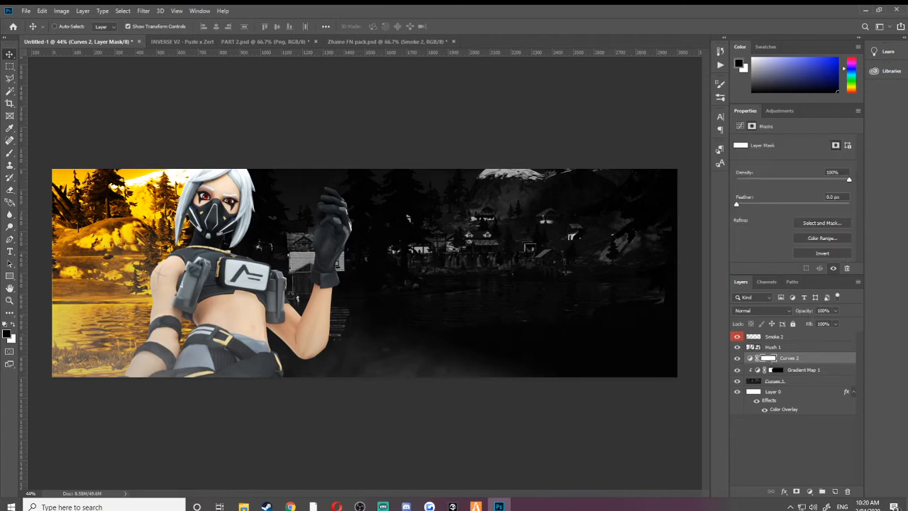
Step: Paint black on the Curves 2 mask over the banner's right side with a large soft brush at 22% opacity
left_click(10, 152)
left_click(217, 26)
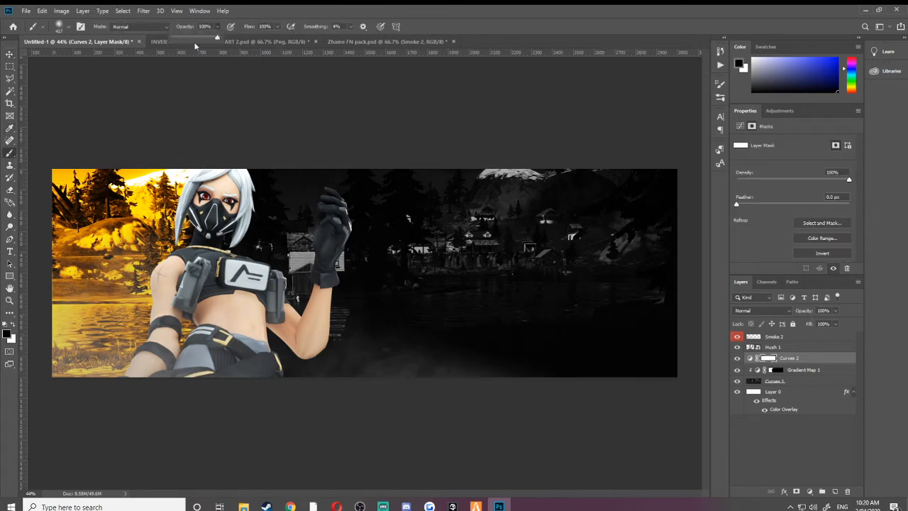
left_click(68, 27)
left_click_drag(105, 59, 108, 59)
left_click_drag(54, 79, 91, 80)
left_click(615, 178)
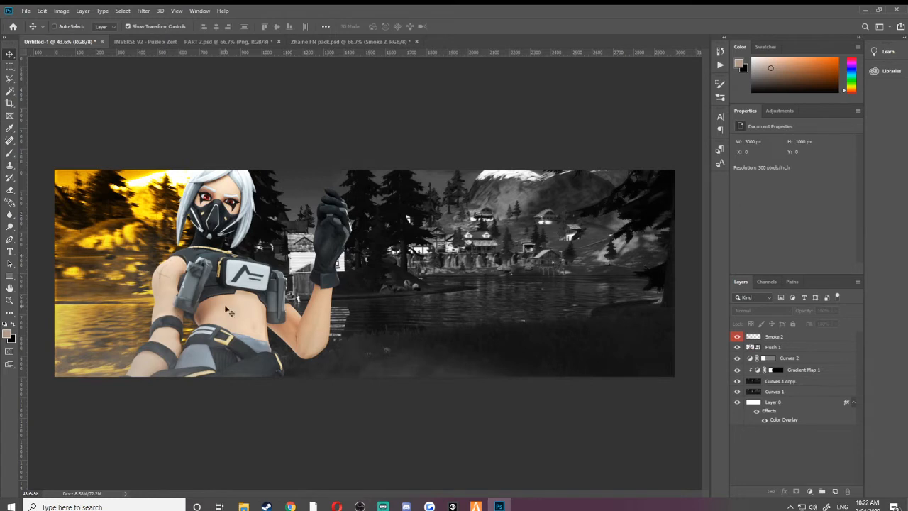
Step: Add a new empty layer directly above Hush 1 and clip it to the character render
scroll(228, 311, "up", 5)
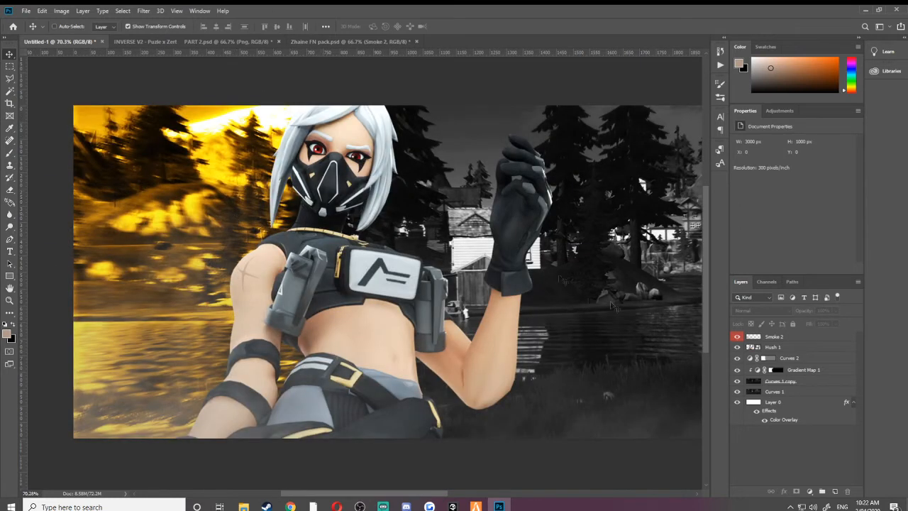
left_click(775, 347)
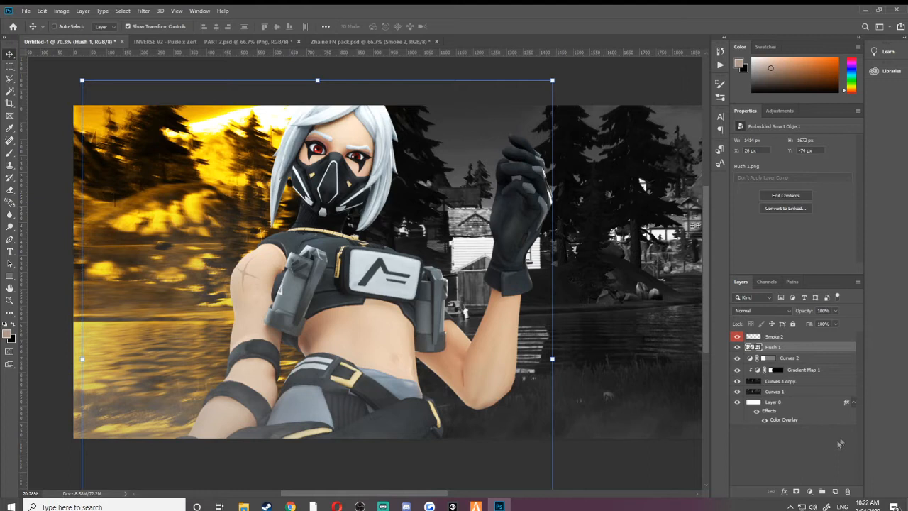
left_click(834, 491)
right_click(796, 350)
left_click(697, 279)
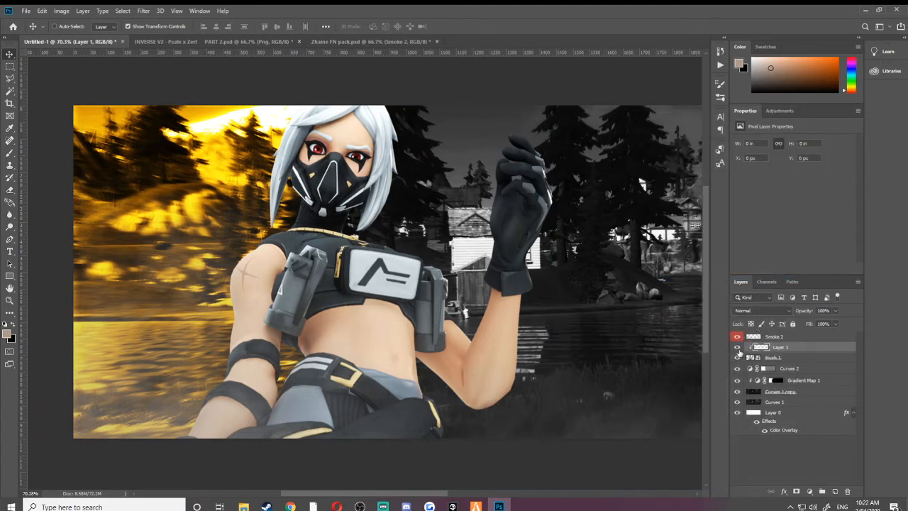
Step: Sample yellow from the background and paint it along the character's left hair edge, arm and waist with a soft 133 px brush at 22% opacity
left_click(9, 154)
mouse_move(305, 171)
left_mouse_down()
mouse_move(312, 195)
mouse_move(288, 222)
mouse_move(389, 377)
mouse_move(397, 299)
mouse_move(497, 163)
mouse_move(537, 351)
left_mouse_up()
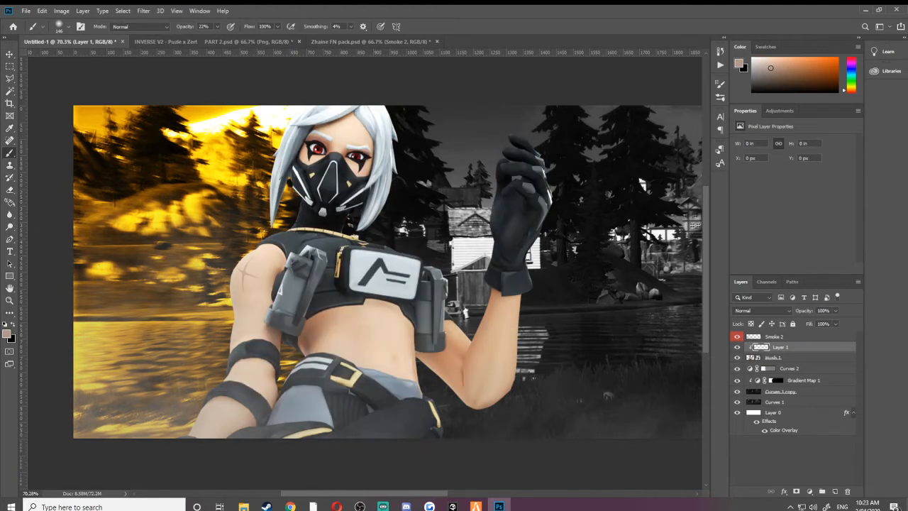
left_click(68, 27)
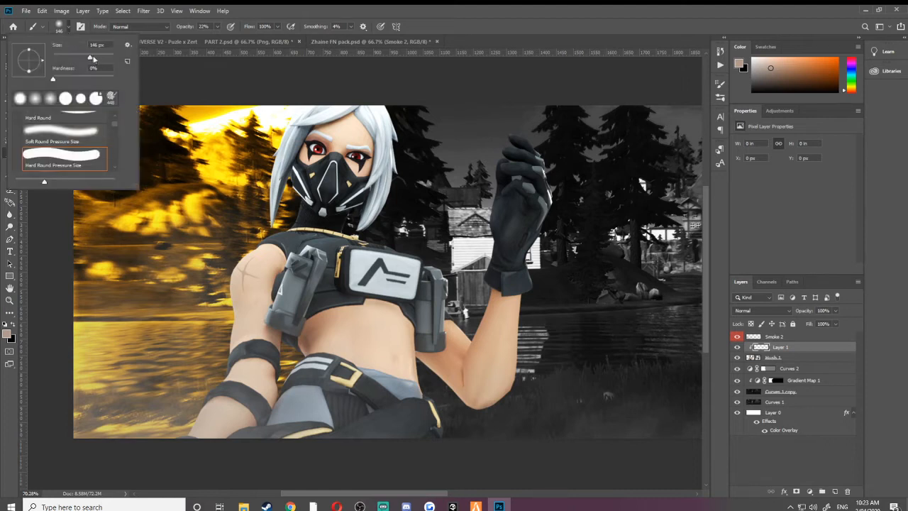
left_click(68, 29)
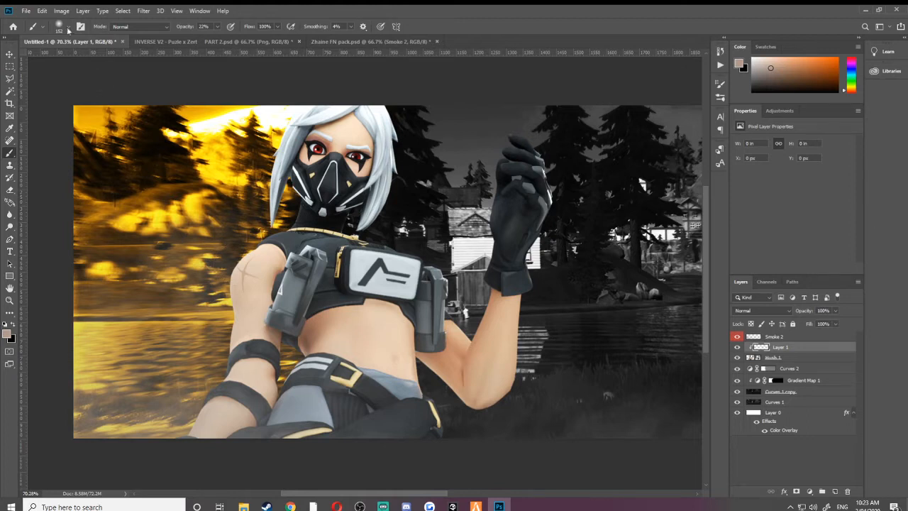
left_click(68, 28)
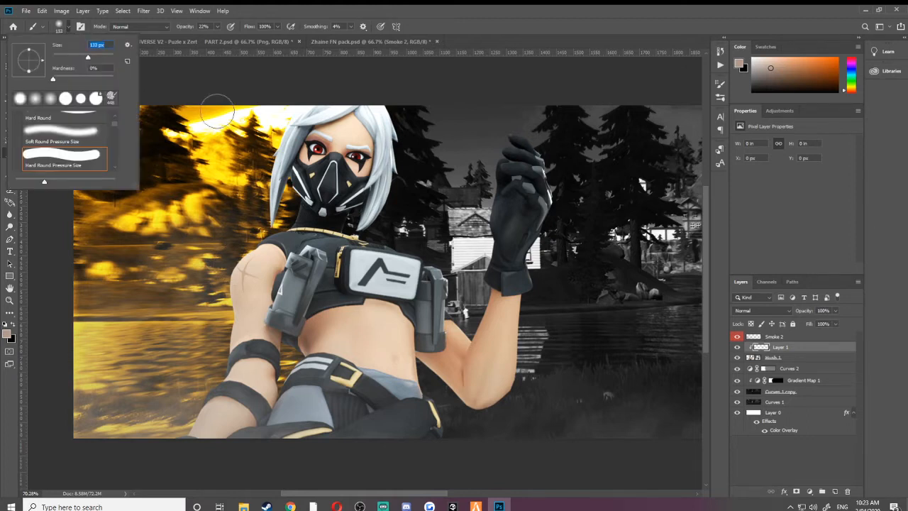
left_click(201, 261, "alt")
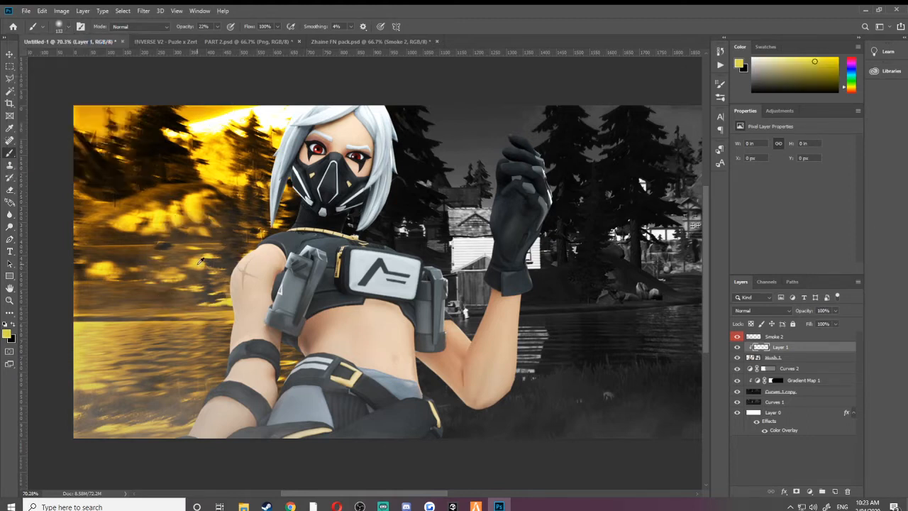
left_click(226, 110, "alt")
left_click(279, 139, "alt")
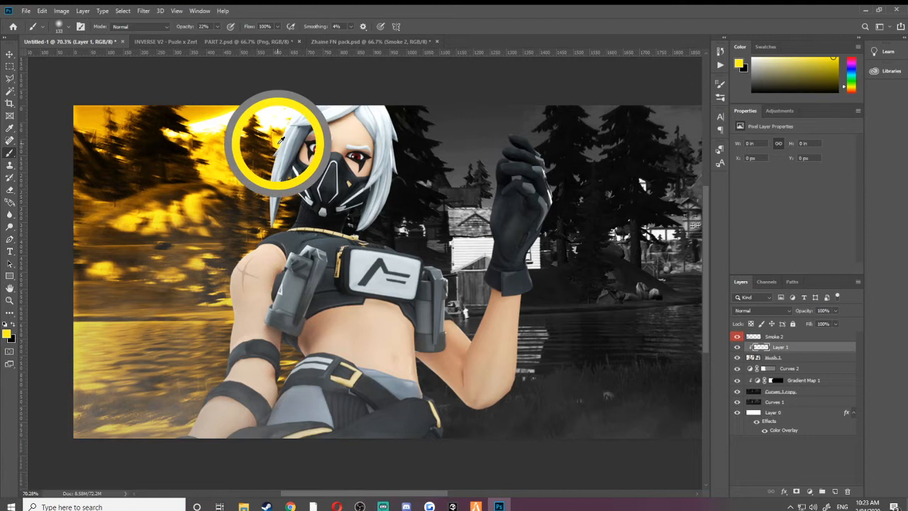
mouse_move(294, 96)
left_mouse_down()
mouse_move(257, 129)
mouse_move(250, 170)
left_mouse_up()
mouse_move(263, 138)
left_mouse_down()
mouse_move(210, 385)
mouse_move(292, 359)
mouse_move(264, 231)
left_mouse_up()
mouse_move(234, 351)
left_mouse_down()
mouse_move(179, 439)
mouse_move(230, 368)
mouse_move(241, 251)
mouse_move(287, 186)
left_mouse_up()
Step: Reset the painting colours to default with white as foreground and brush lightly beside the character's left hip
key("d")
key("x")
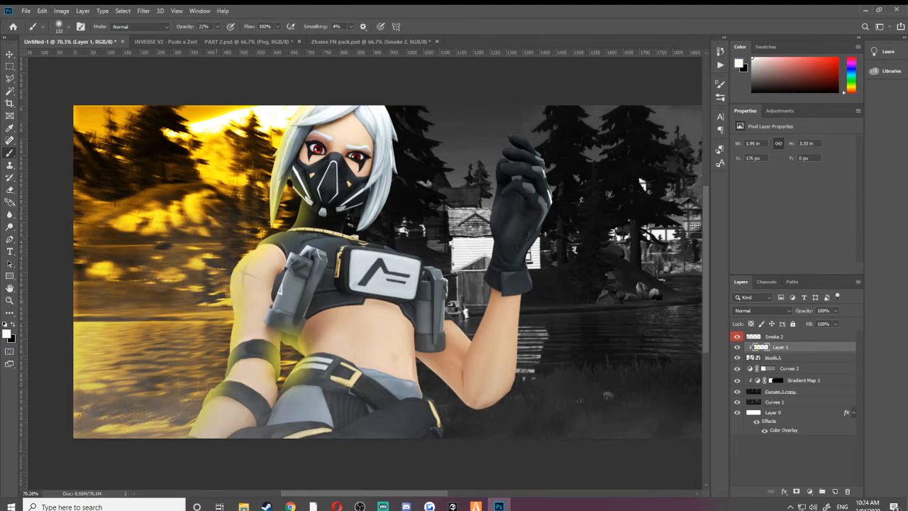
left_click_drag(294, 359, 291, 362)
scroll(384, 318, "down", 8)
scroll(101, 243, "up", 9)
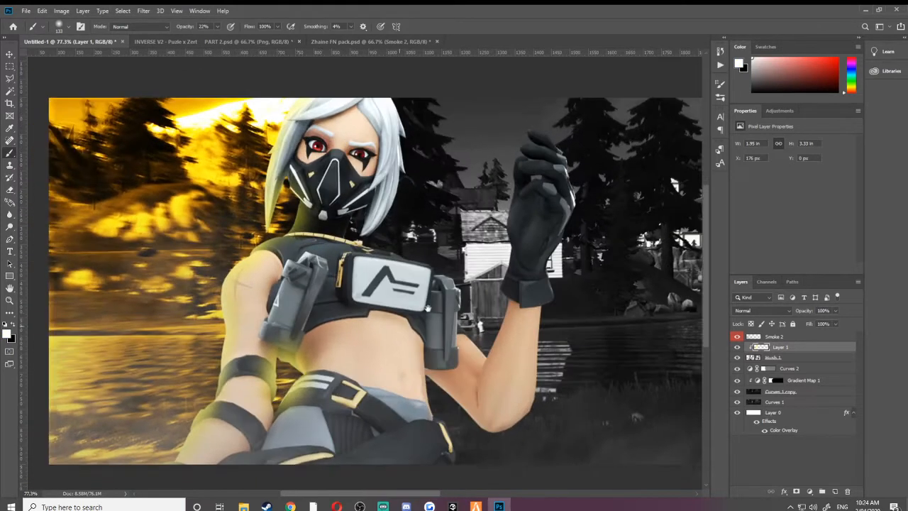
Step: Set the blend mode of the clipped Layer 1 to Divide
left_click(756, 311)
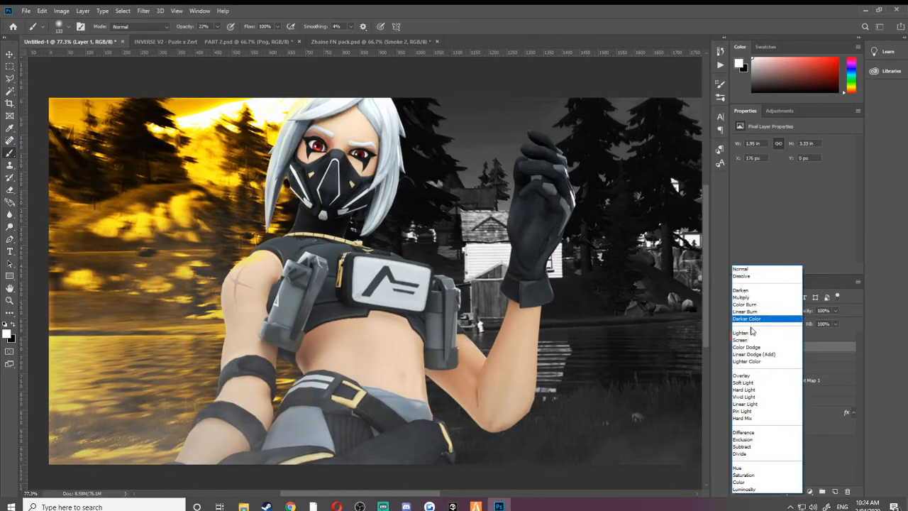
left_click(763, 456)
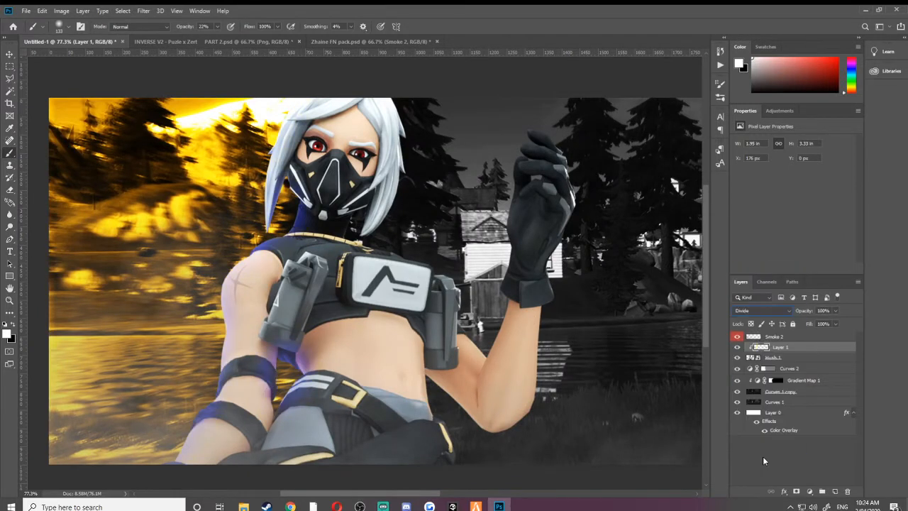
left_click(766, 455)
Step: Shift the hue of Layer 1 to -180 with Hue/Saturation
left_click(782, 347)
key("ctrl+u")
left_click_drag(743, 238, 696, 237)
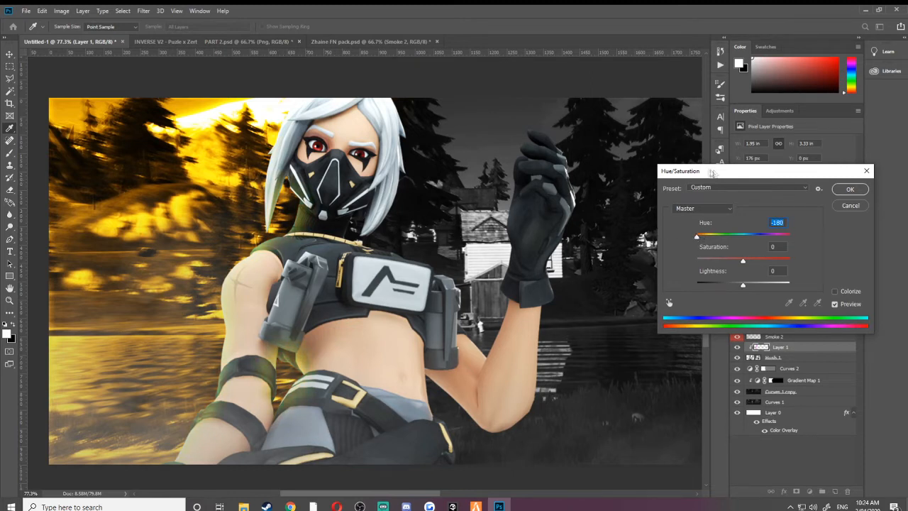
left_click(850, 189)
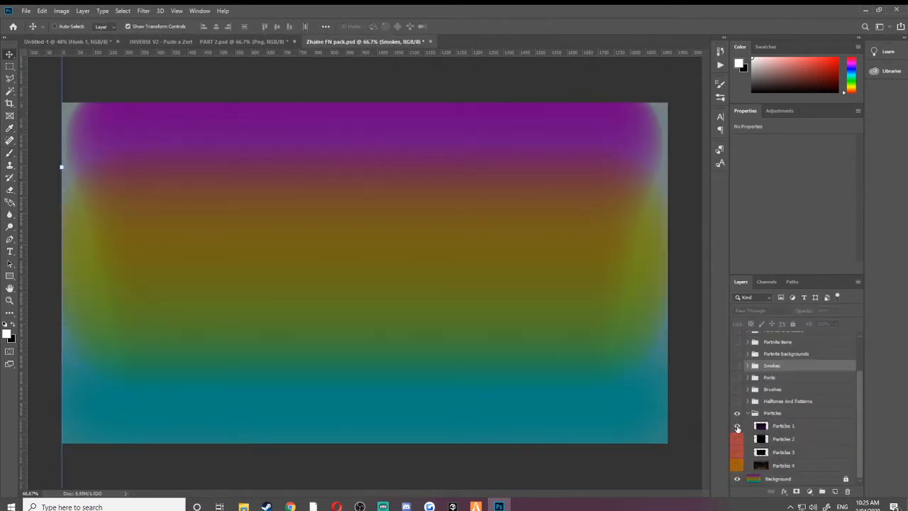
Step: Preview the pack's Particles 1 to 4 layers and copy Particles 1 into the header document above Hush 1
left_click(738, 426)
left_click(738, 427)
left_click(738, 439)
left_click(736, 452)
left_click(738, 465)
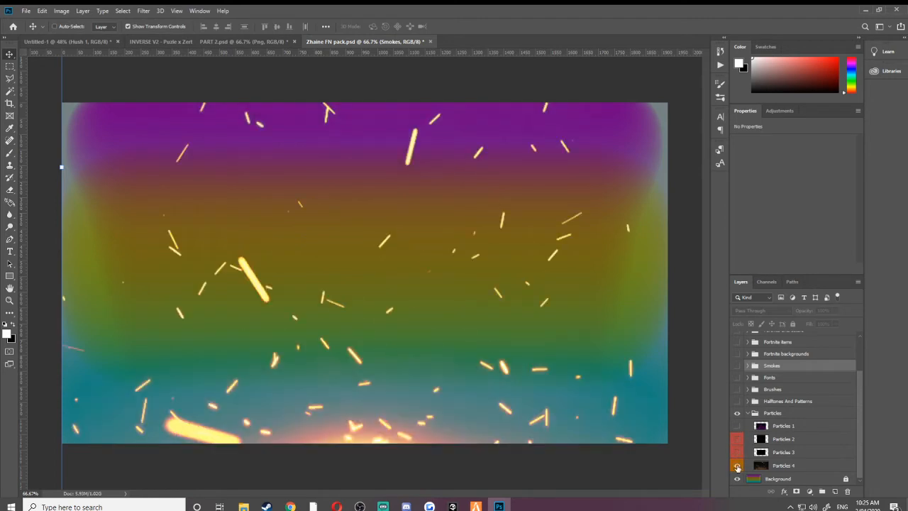
left_click(736, 466)
left_click(737, 426)
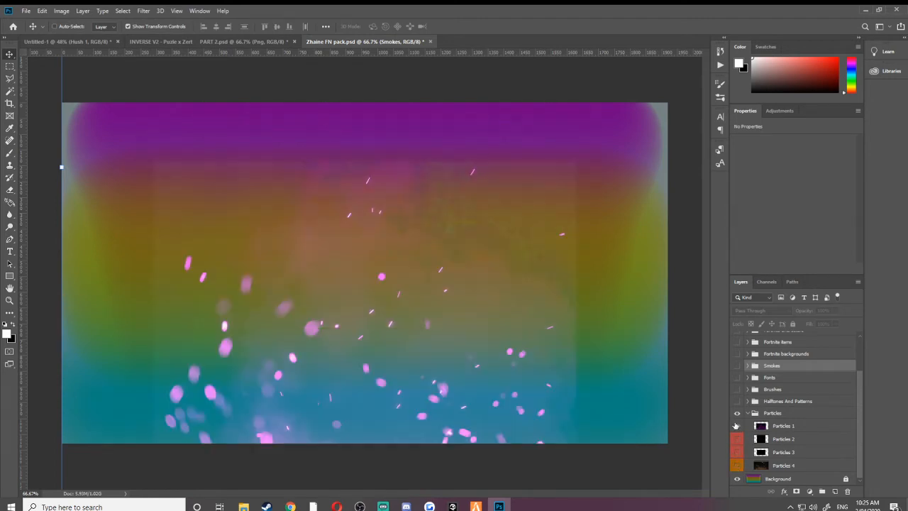
left_click(763, 426)
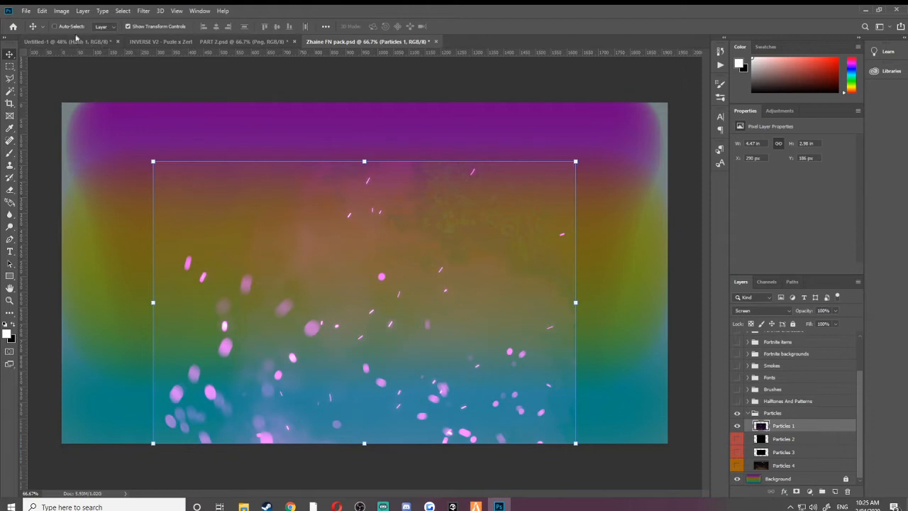
left_click(75, 39)
key("ctrl+v")
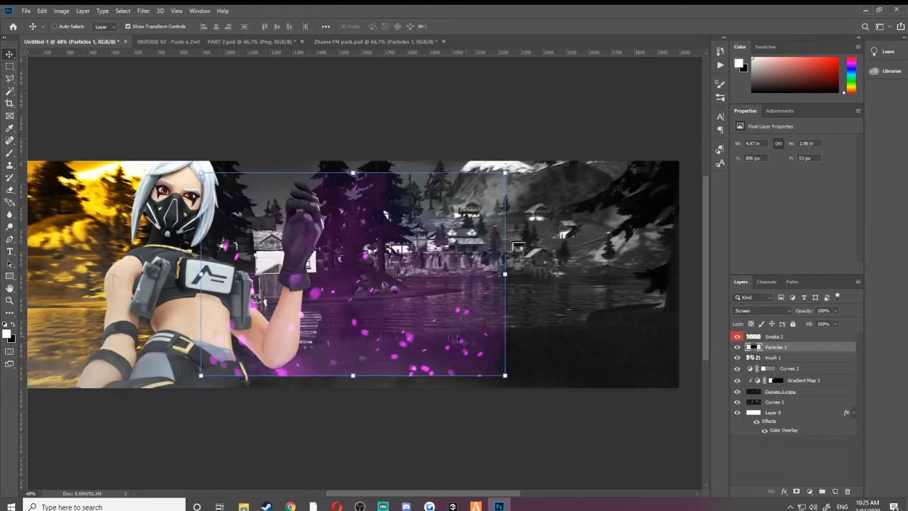
Step: Move Particles 1 over the character at the banner's left end and scale it to about 115%
scroll(419, 336, "down", 8)
scroll(284, 323, "up", 3)
left_click_drag(378, 319, 246, 331)
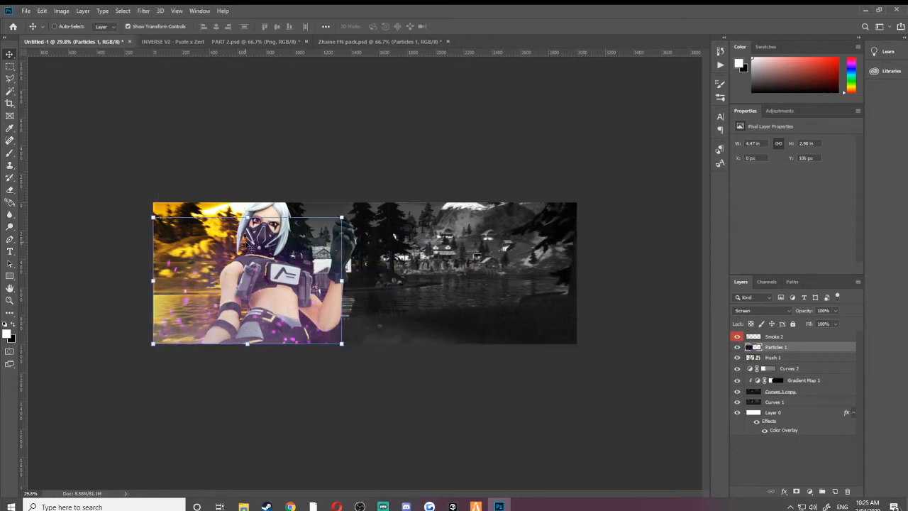
left_click_drag(246, 218, 280, 213)
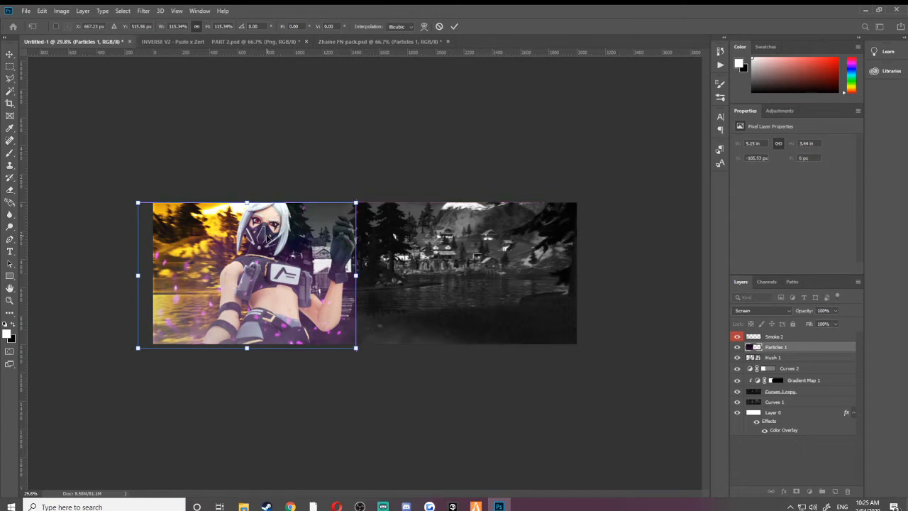
Step: Erase the Particles 1 haze along its right side around the character's raised arm with a soft 495 px eraser at 42% opacity
left_click(10, 190)
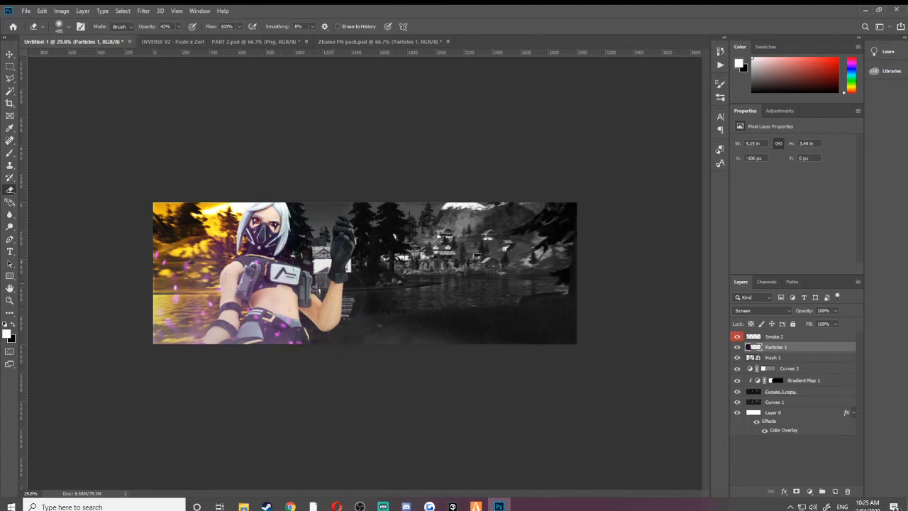
scroll(318, 384, "up", 5)
left_click_drag(316, 364, 438, 322)
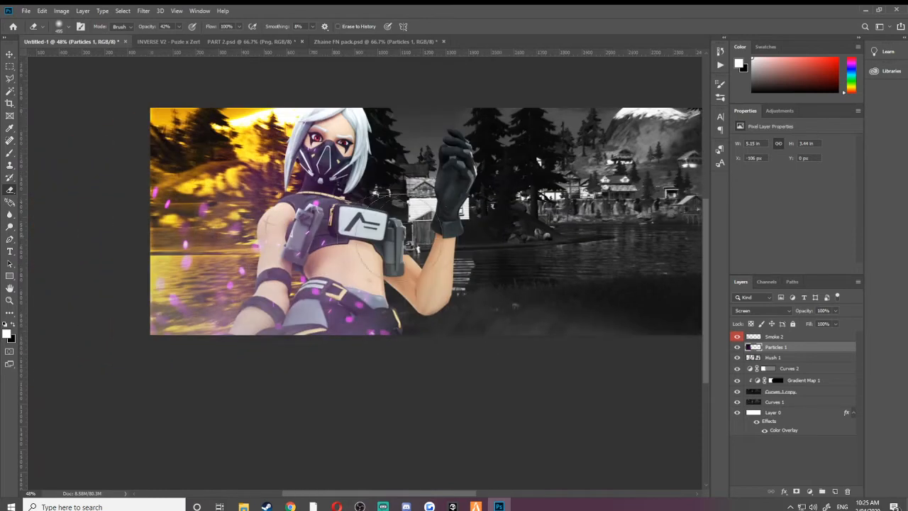
scroll(246, 222, "up", 1)
Step: Shift the hue of Particles 1 to +105 with Hue/Saturation and deselect the layer
left_click(9, 55)
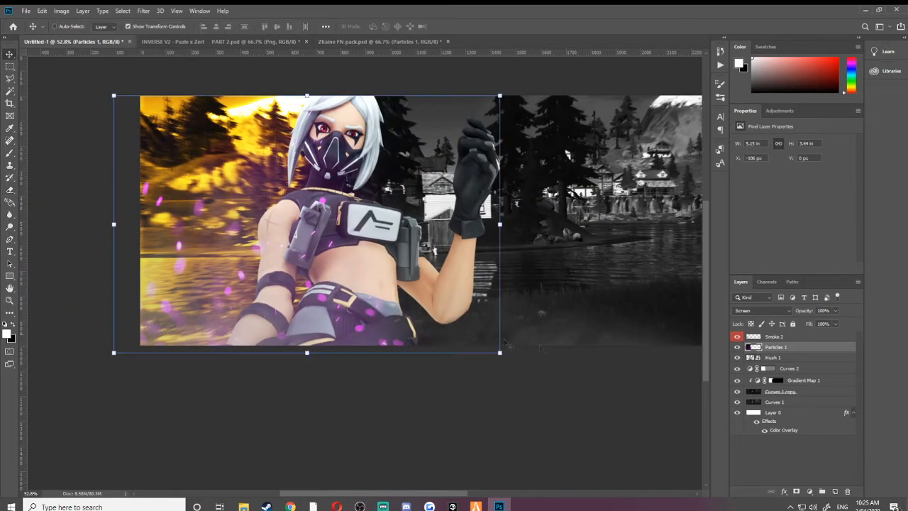
key("ctrl+u")
left_click_drag(743, 239, 776, 245)
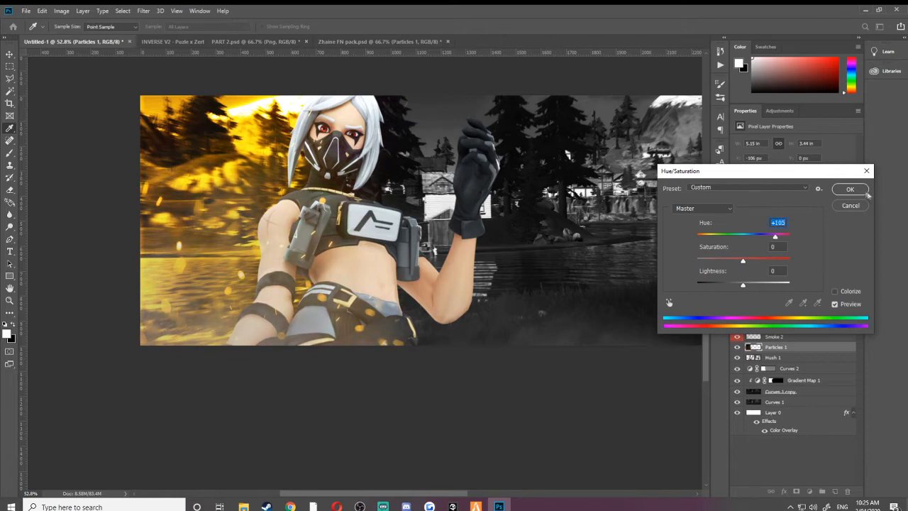
left_click(866, 193)
left_click(813, 454)
scroll(669, 364, "down", 5)
scroll(454, 314, "up", 1)
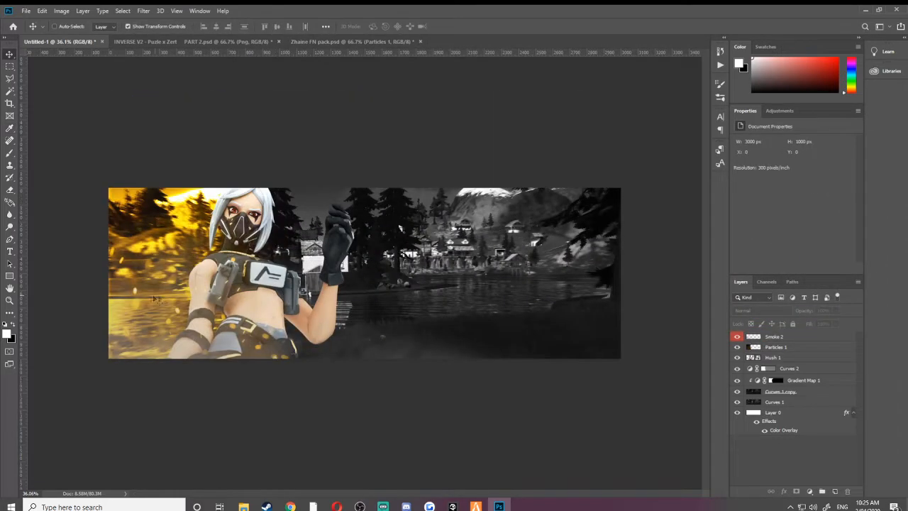
scroll(154, 299, "up", 1)
left_click_drag(206, 161, 310, 130)
Step: Preview the explosion images one by one in the Explosions group of the INVERSE V2 PART 2 pack
left_click(225, 42)
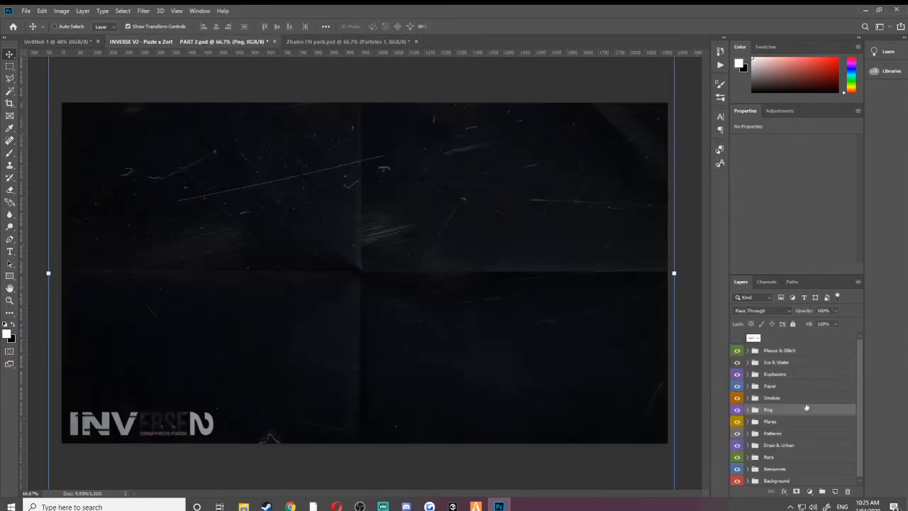
left_click(748, 373)
scroll(773, 386, "down", 1)
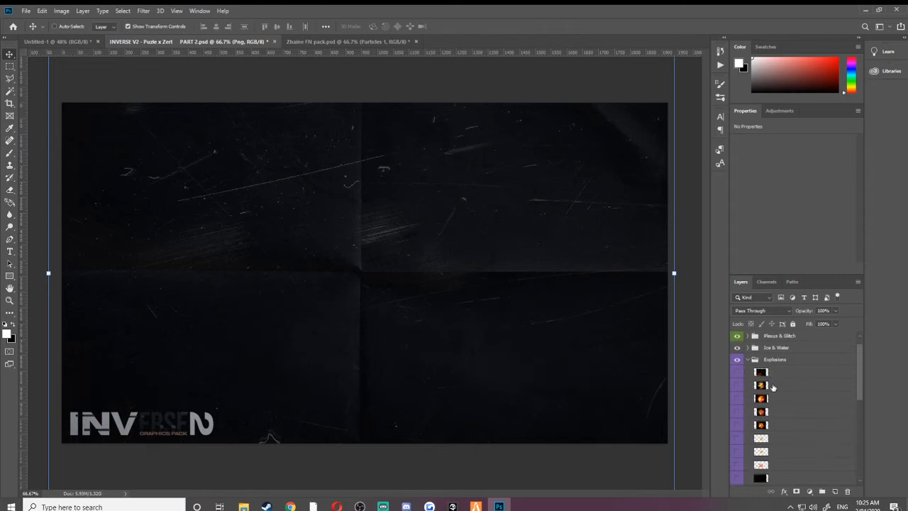
left_click(738, 413)
left_click(737, 413)
left_click(738, 425)
left_click(738, 424)
scroll(738, 412, "up", 1)
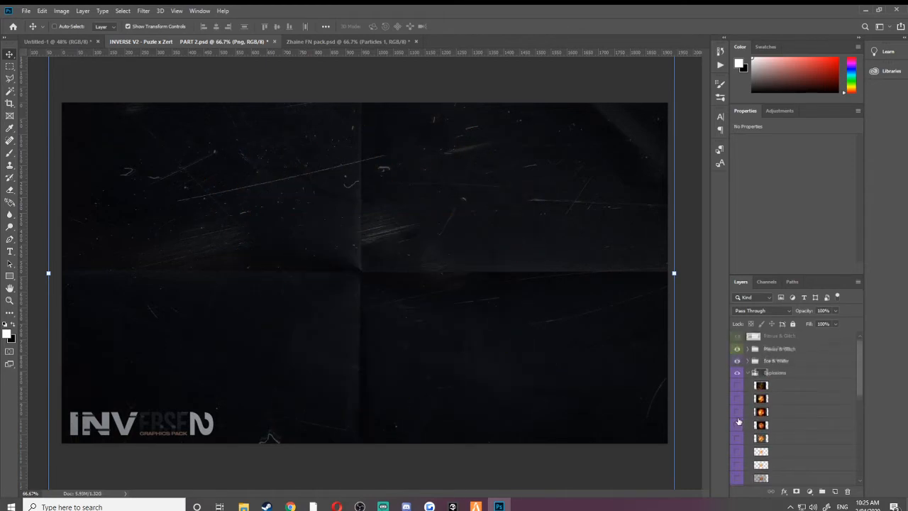
left_click(737, 387)
left_click(737, 402)
left_click(737, 414)
left_click(737, 414)
left_click(736, 414)
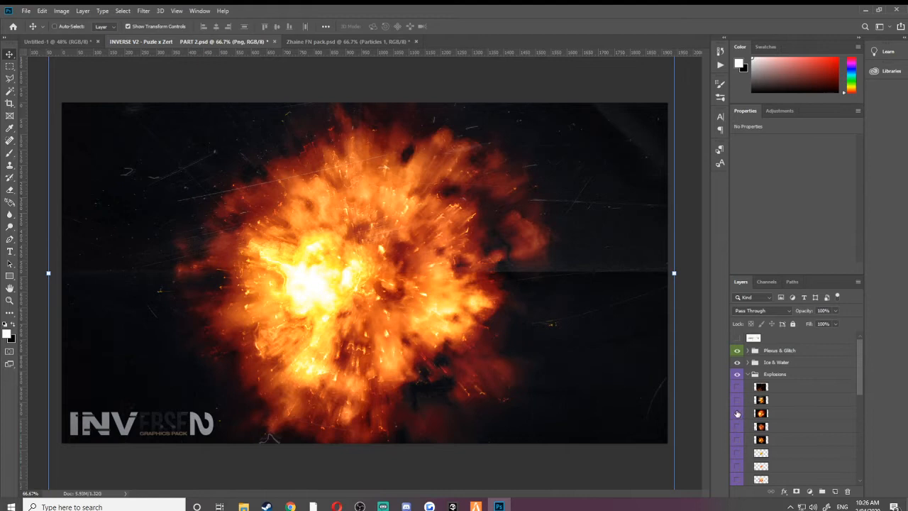
left_click(736, 414)
Step: Show the fourth layer of the Explosions group and copy it into the header document between Curves 2 and Hush 1
left_click(736, 426)
left_click(780, 427)
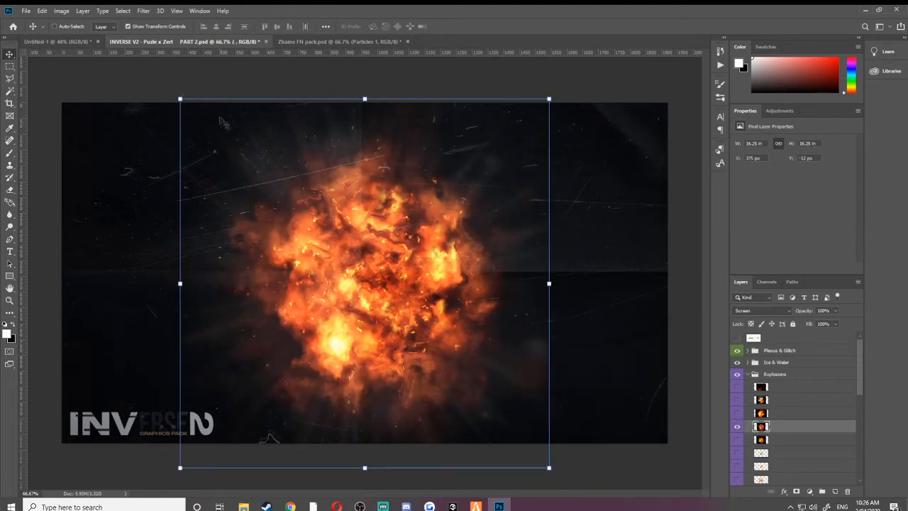
left_click(57, 41)
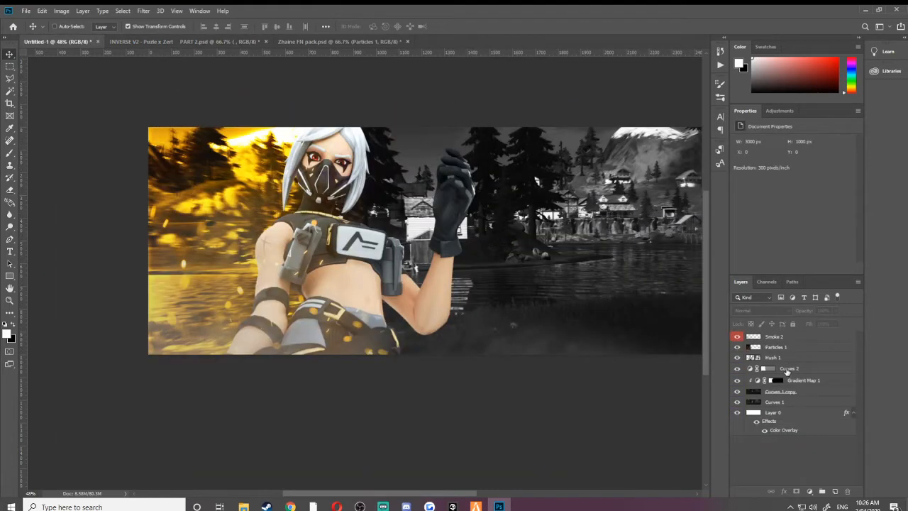
left_click(788, 370)
key("ctrl+v")
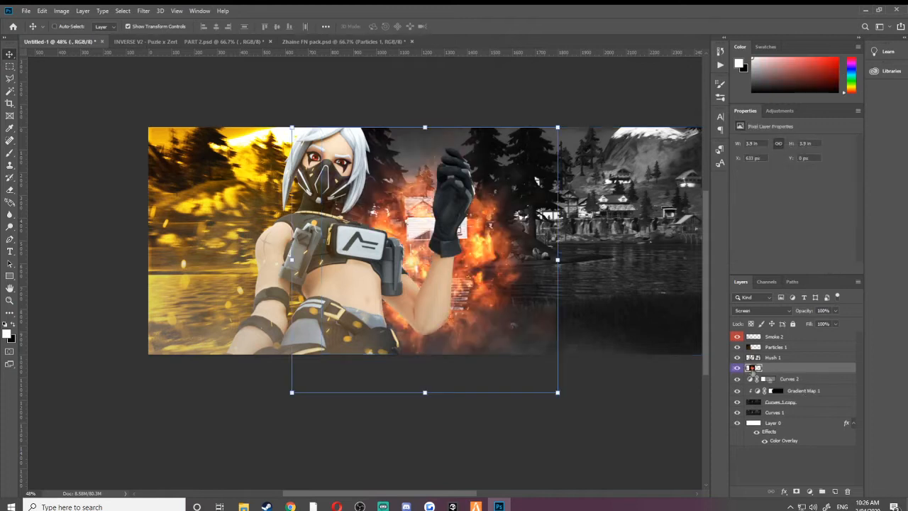
Step: Move and transform the explosion layer so its flames sit behind the character's arm on the gold side of the header
left_click_drag(445, 289, 333, 304)
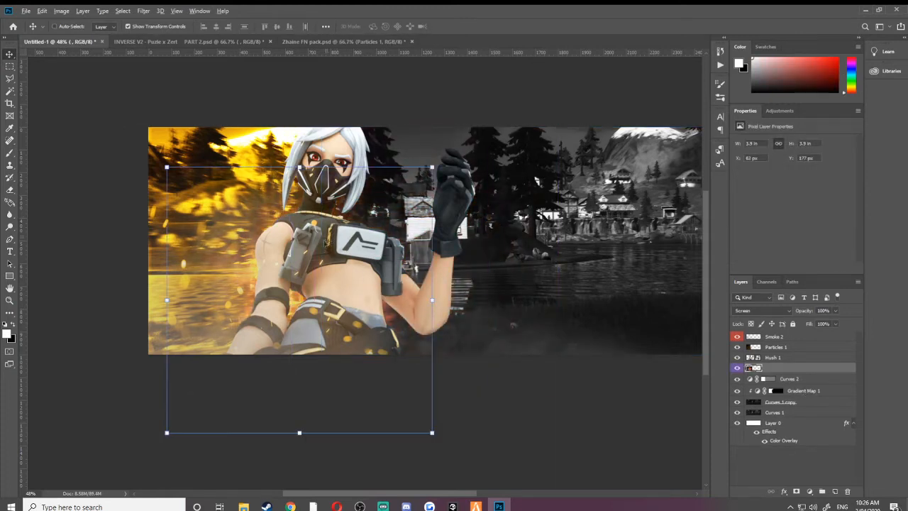
scroll(326, 244, "up", 5)
left_click_drag(287, 119, 299, 304)
left_click_drag(322, 360, 246, 375)
left_click_drag(305, 305, 344, 469)
left_click_drag(195, 401, 250, 215)
key("Return")
Step: Duplicate the explosion layer repeatedly up to copy 12, rotating and placing the copies around the character's outline
key("ctrl+j")
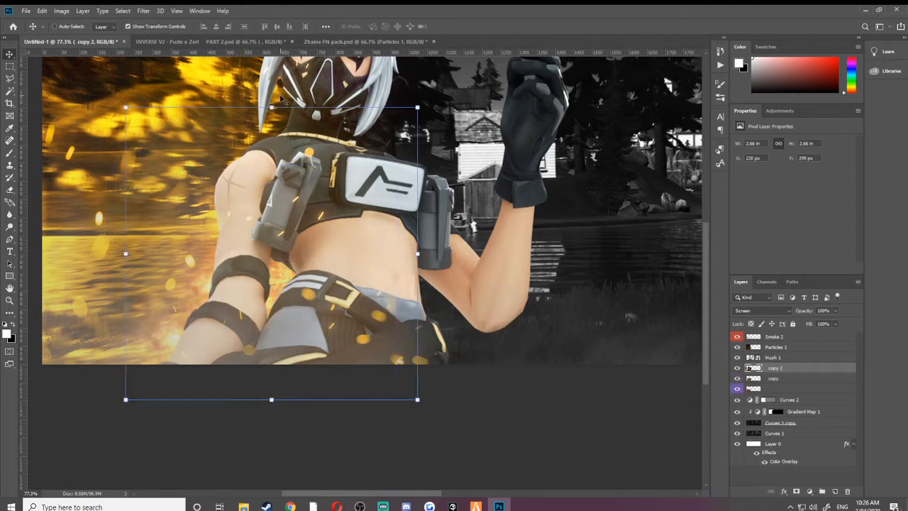
left_click_drag(276, 99, 340, 216)
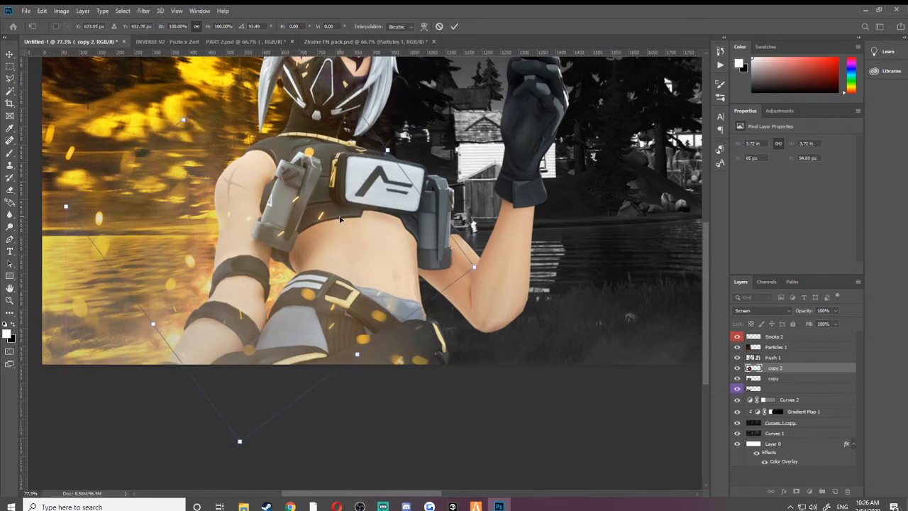
key("Escape")
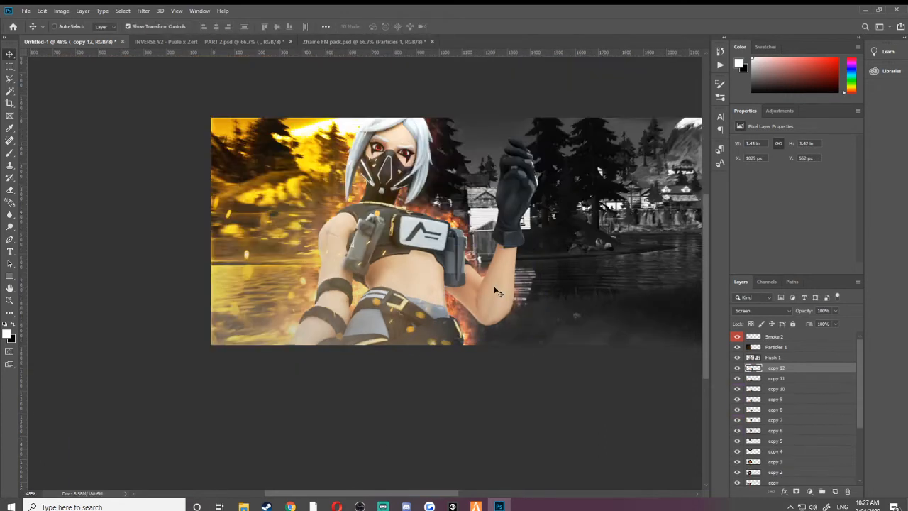
Step: Merge all the explosion copies with the original explosion layer and set the merged layer's blend mode to Screen
scroll(818, 393, "down", 2)
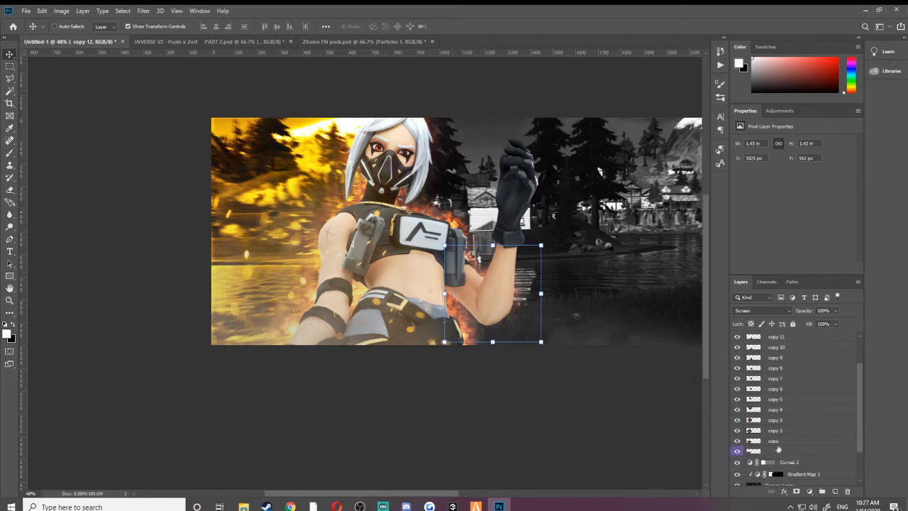
left_click(776, 452, "shift")
key("ctrl+e")
left_click(774, 311)
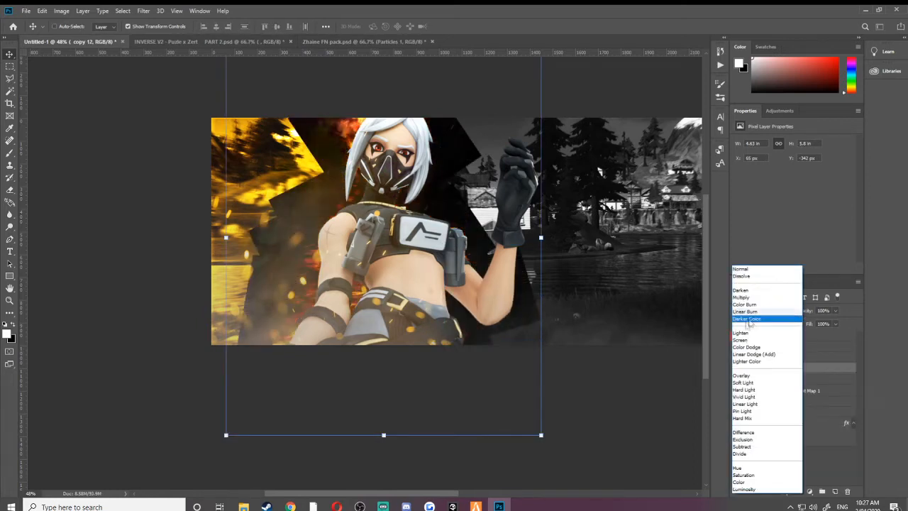
left_click(740, 340)
left_click(566, 394)
left_click(773, 457)
Step: Add a Gradient Map with the Black, White preset above the merged explosion layer and clip it to that layer
left_click(794, 371)
left_click(811, 492)
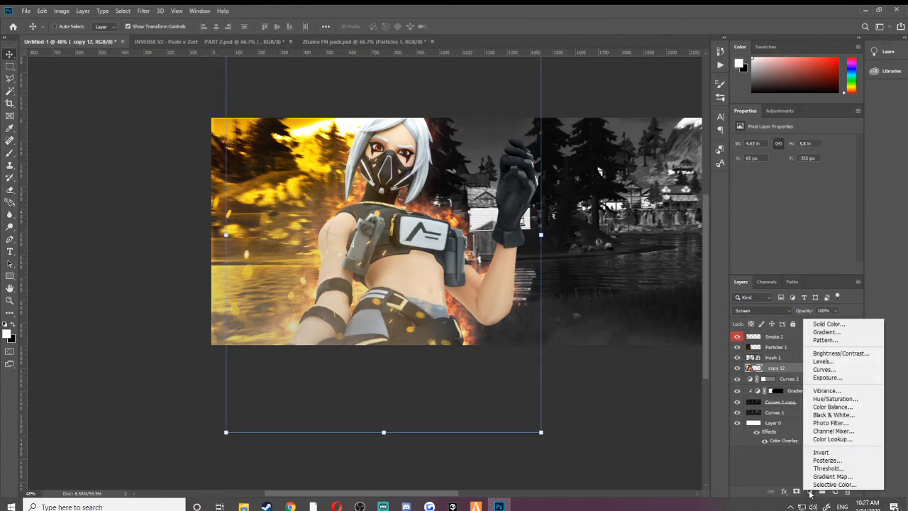
left_click(833, 477)
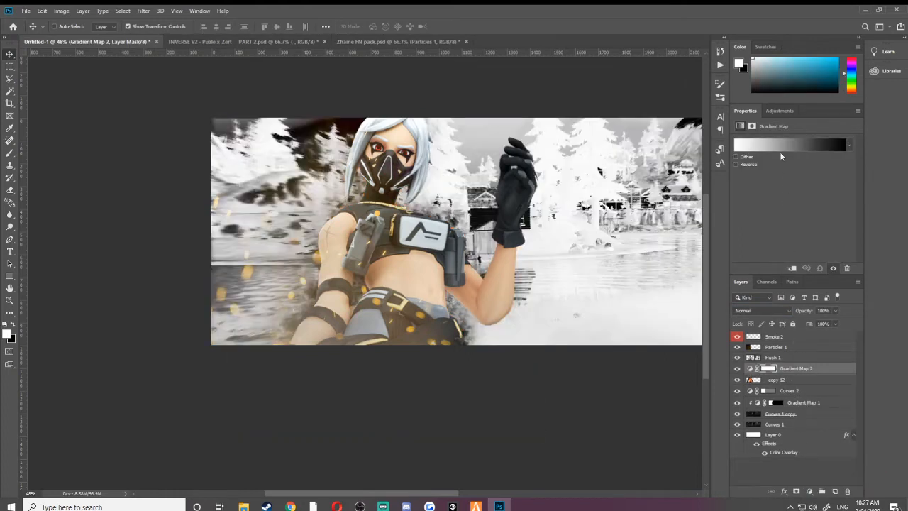
left_click(781, 146)
left_click(655, 98)
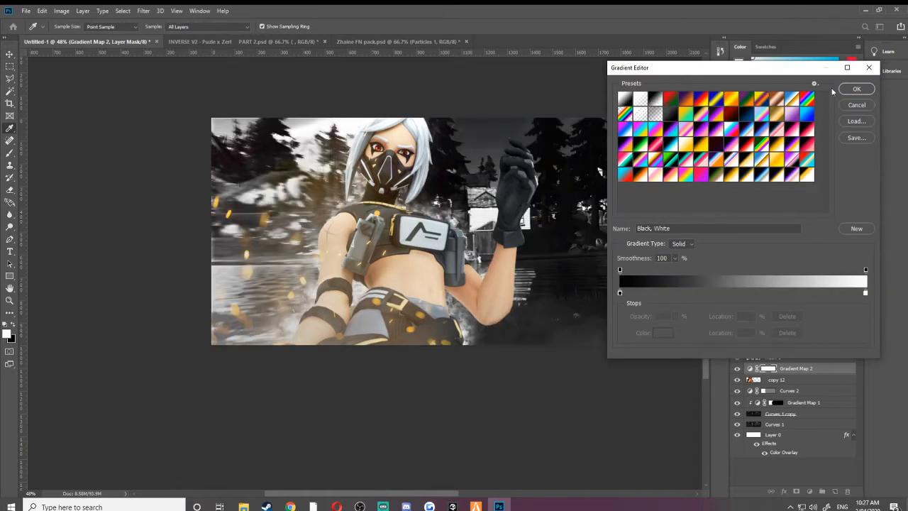
left_click(856, 89)
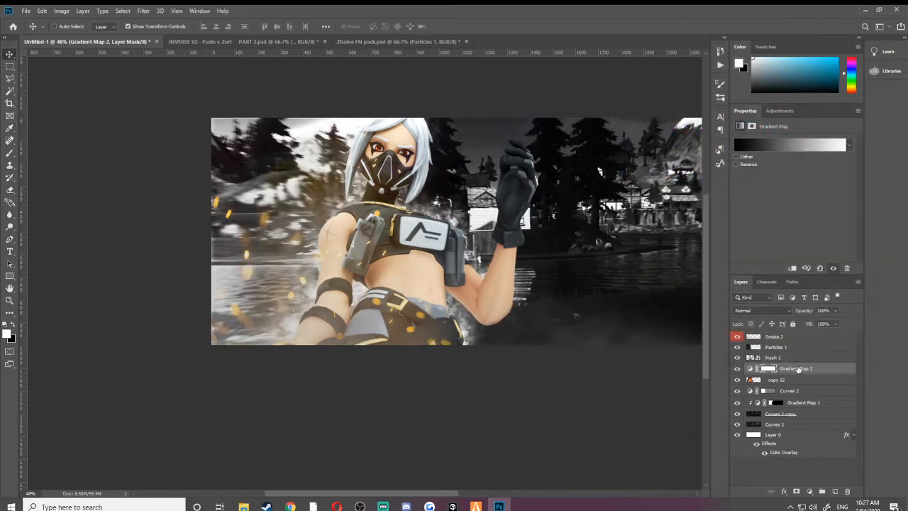
right_click(798, 369)
left_click(731, 280)
Step: Paint black on the Gradient Map 2 mask with a 133 px brush at 22% opacity to restore the fire colour on the gold side
scroll(579, 281, "up", 3)
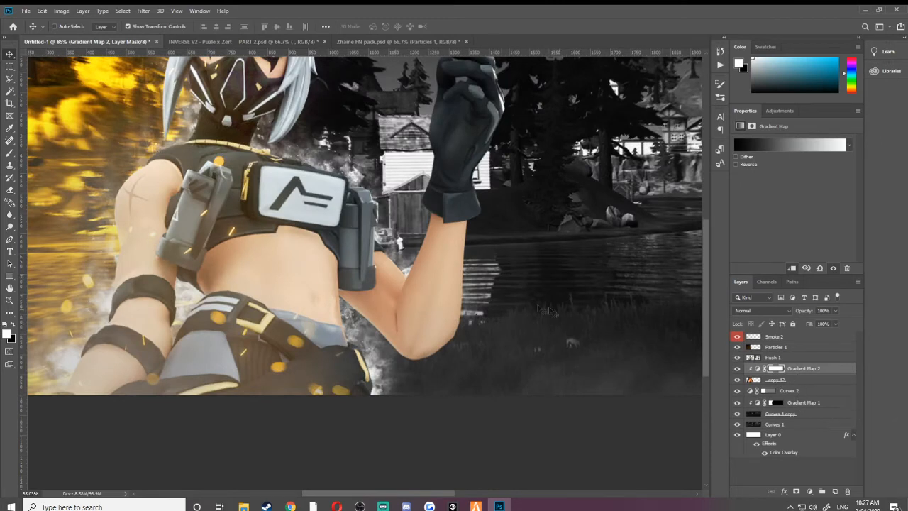
left_click(9, 152)
left_click(14, 323)
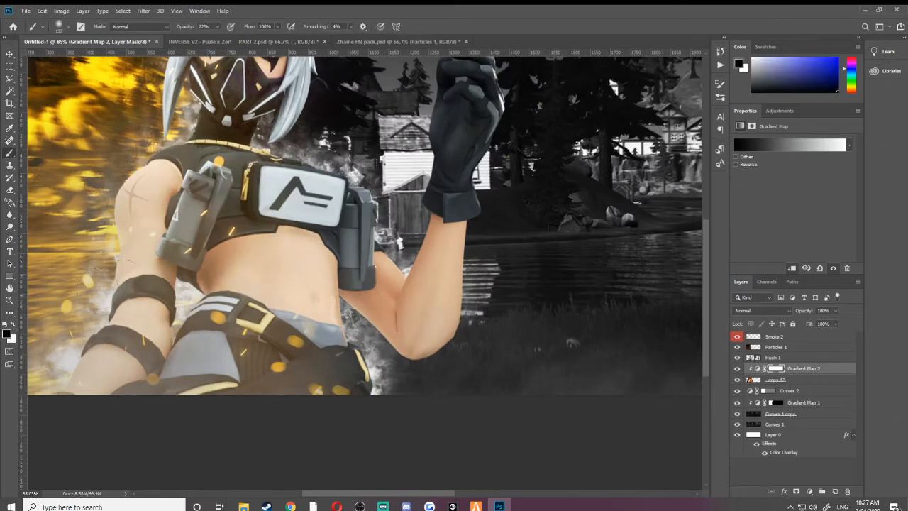
scroll(234, 263, "down", 3)
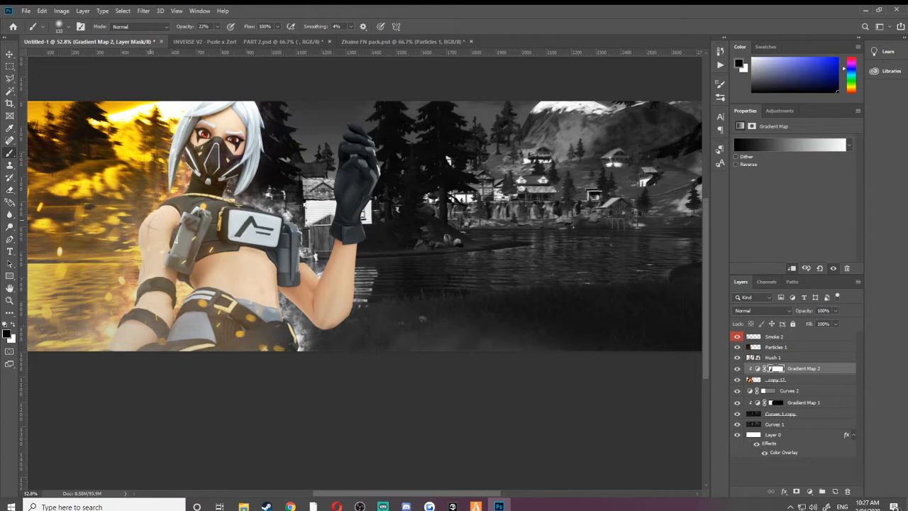
scroll(205, 78, "down", 3)
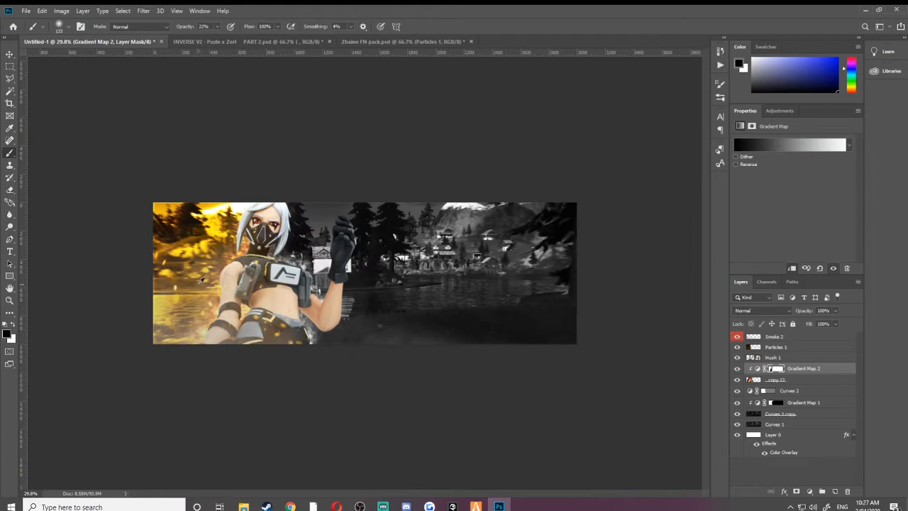
scroll(350, 278, "up", 2)
Step: Merge Gradient Map 2 with the copy 12 explosion layer and set the result's blend mode to Screen
left_click(9, 55)
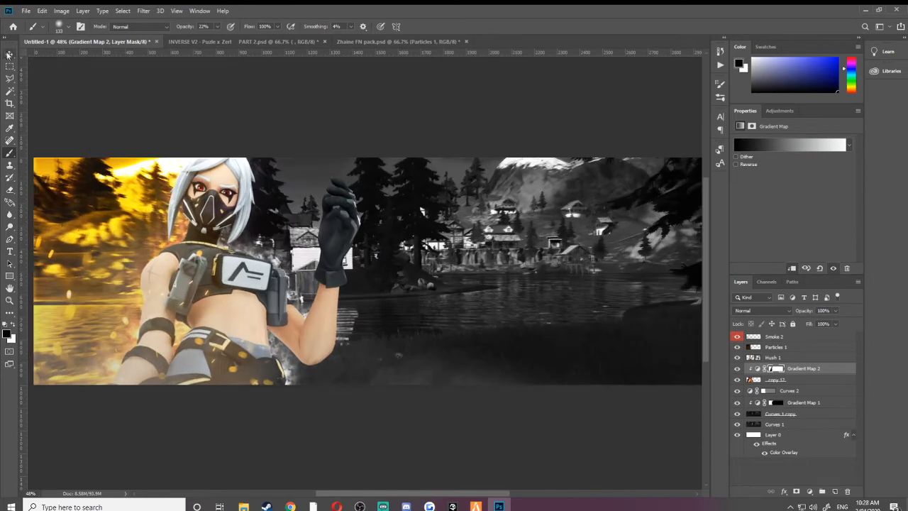
left_click(805, 382, "ctrl")
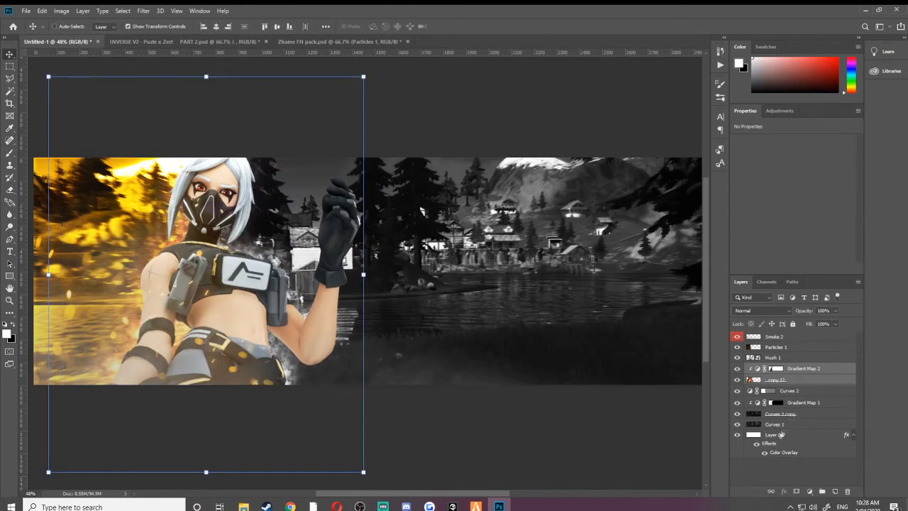
key("ctrl+e")
left_click(763, 310)
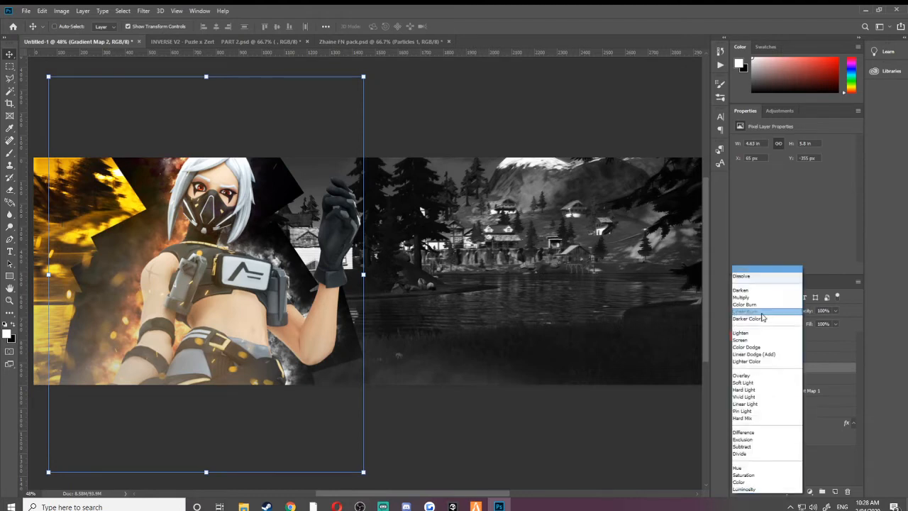
left_click(750, 342)
left_click(792, 368, "ctrl")
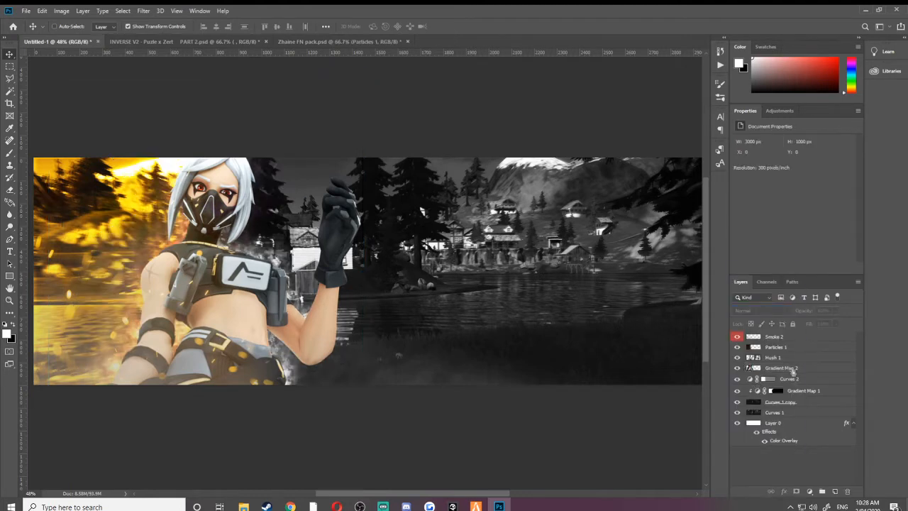
scroll(210, 325, "down", 2)
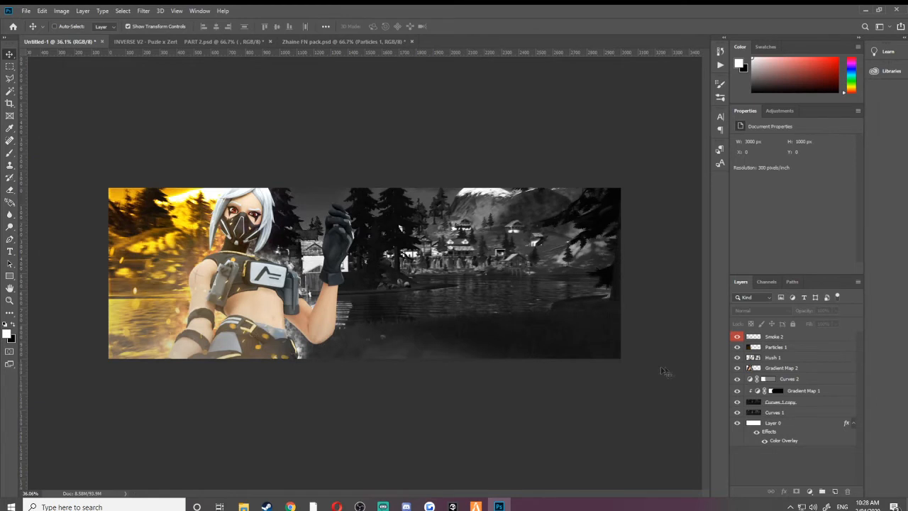
Step: Duplicate the merged Gradient Map 2 explosion layer, place the copy above Hush 1 and clip it to the character
left_click(784, 368)
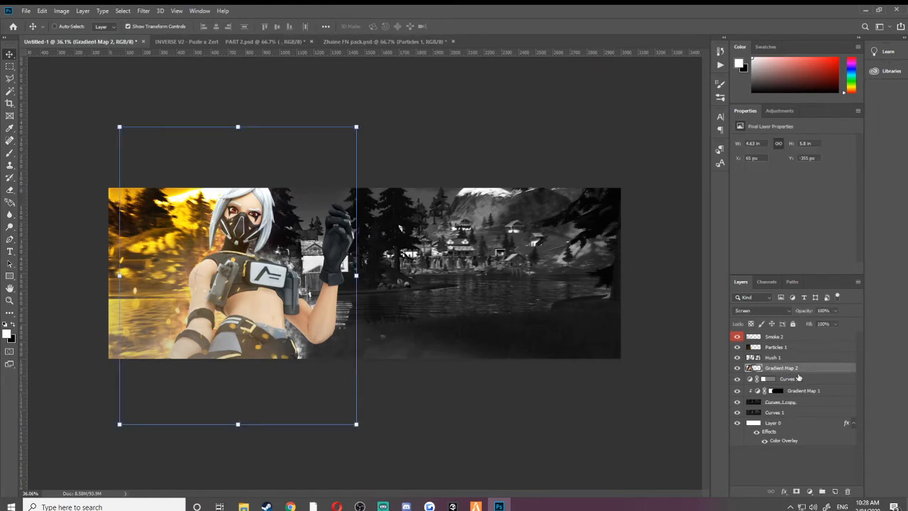
key("ctrl+j")
left_click_drag(783, 369, 791, 358)
right_click(786, 362)
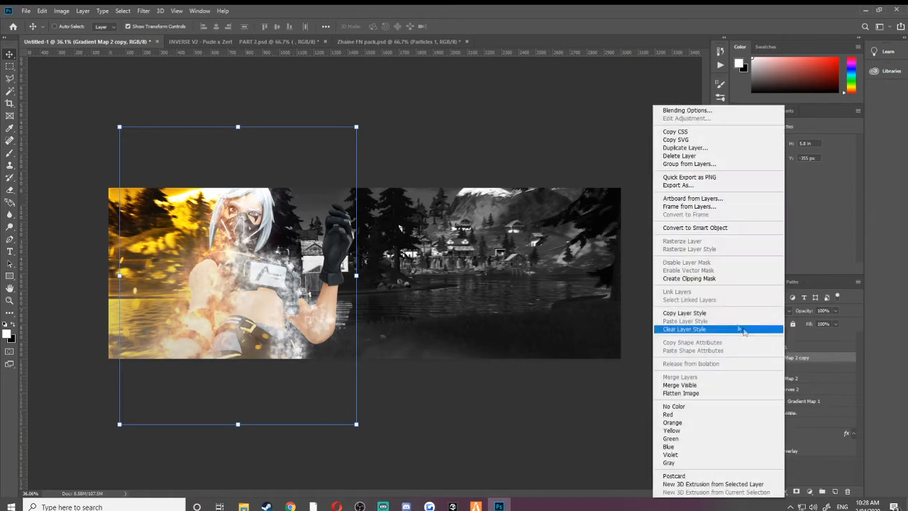
left_click(712, 278)
Step: Erase the clipped explosion copy from the character's face and torso with a soft 199 px eraser at 42% opacity
scroll(109, 302, "up", 3)
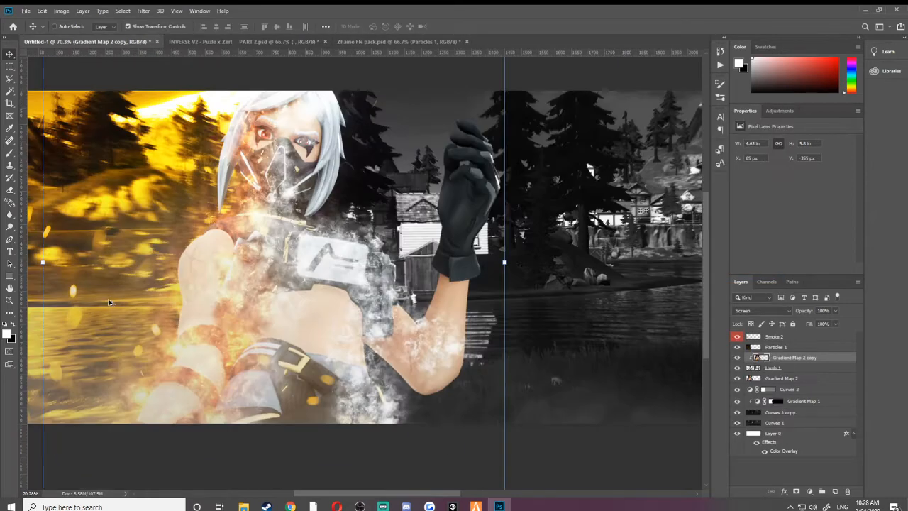
scroll(282, 338, "up", 1)
left_click(10, 190)
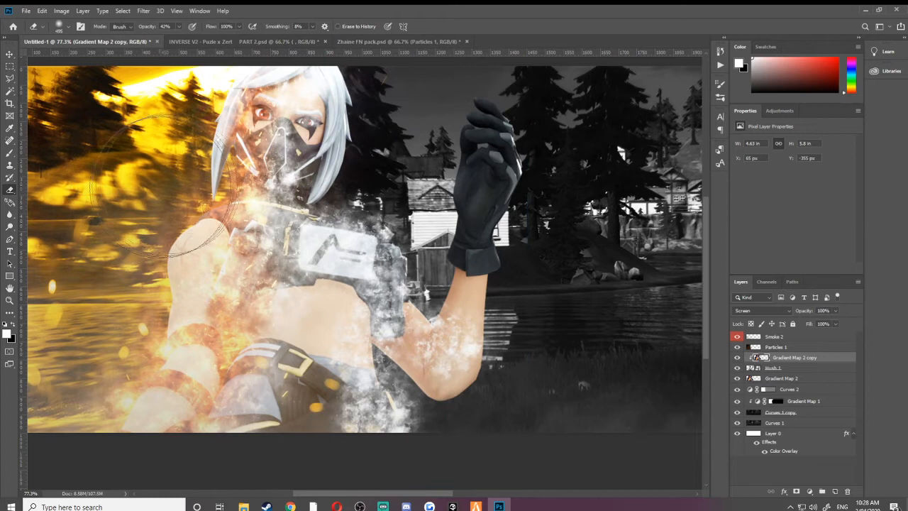
left_click(64, 27)
left_click_drag(100, 57, 96, 57)
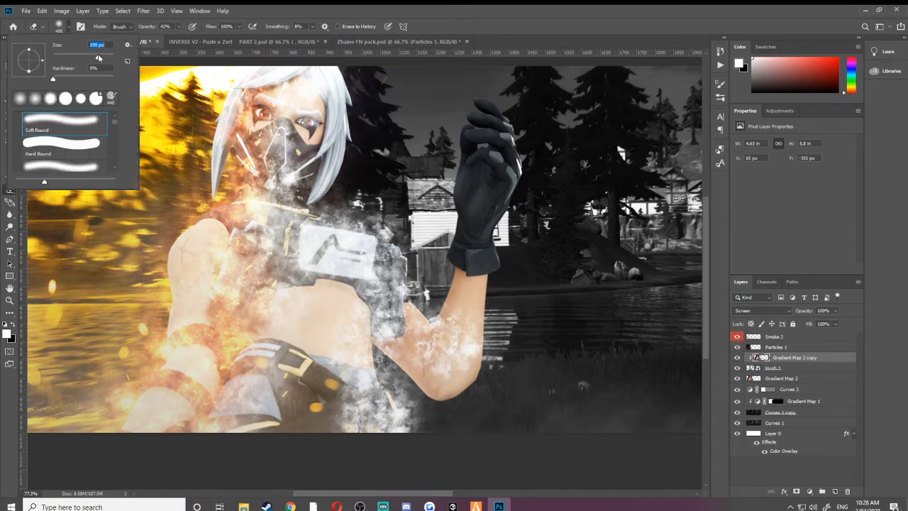
mouse_move(287, 106)
left_mouse_down()
mouse_move(309, 113)
mouse_move(277, 167)
mouse_move(295, 106)
mouse_move(284, 234)
mouse_move(245, 238)
mouse_move(278, 288)
mouse_move(291, 390)
mouse_move(266, 238)
mouse_move(277, 238)
mouse_move(262, 241)
mouse_move(280, 206)
mouse_move(333, 280)
mouse_move(365, 291)
mouse_move(334, 248)
mouse_move(376, 316)
mouse_move(440, 362)
mouse_move(449, 348)
mouse_move(355, 298)
mouse_move(350, 262)
mouse_move(372, 305)
mouse_move(326, 337)
mouse_move(334, 369)
mouse_move(362, 369)
mouse_move(339, 372)
left_mouse_up()
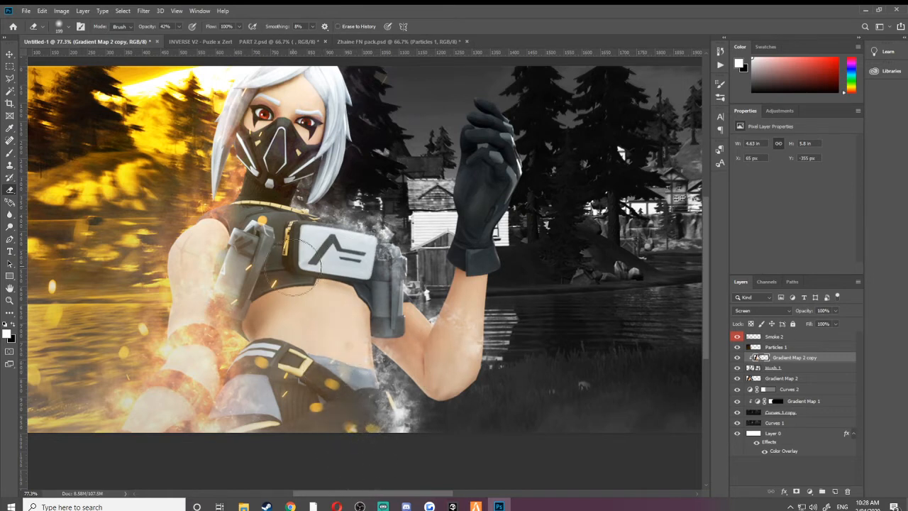
Step: Erase the clipped explosion copy from the arm on the gold side and compare the header with that layer hidden and shown
left_click(737, 359)
left_click(737, 359)
mouse_move(206, 248)
left_mouse_down()
mouse_move(213, 302)
mouse_move(204, 295)
mouse_move(193, 347)
mouse_move(208, 264)
mouse_move(191, 266)
mouse_move(188, 330)
mouse_move(177, 398)
left_mouse_up()
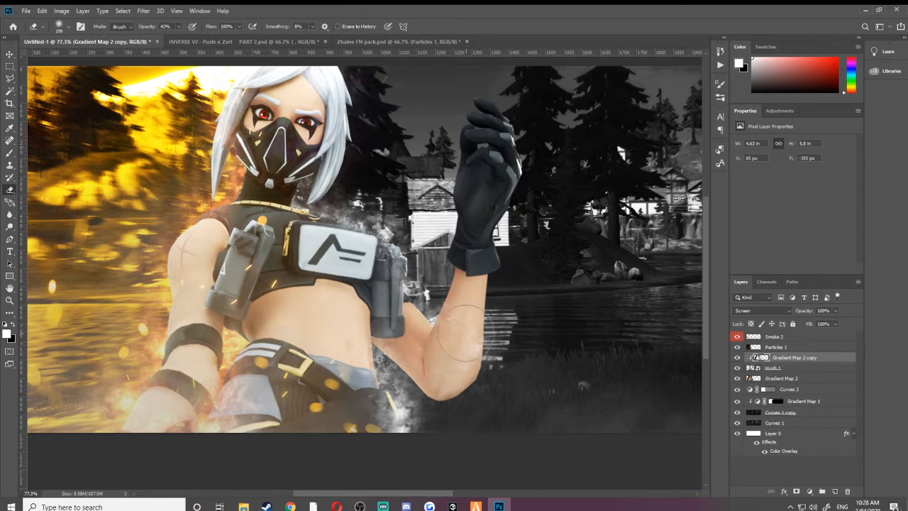
scroll(465, 333, "down", 3)
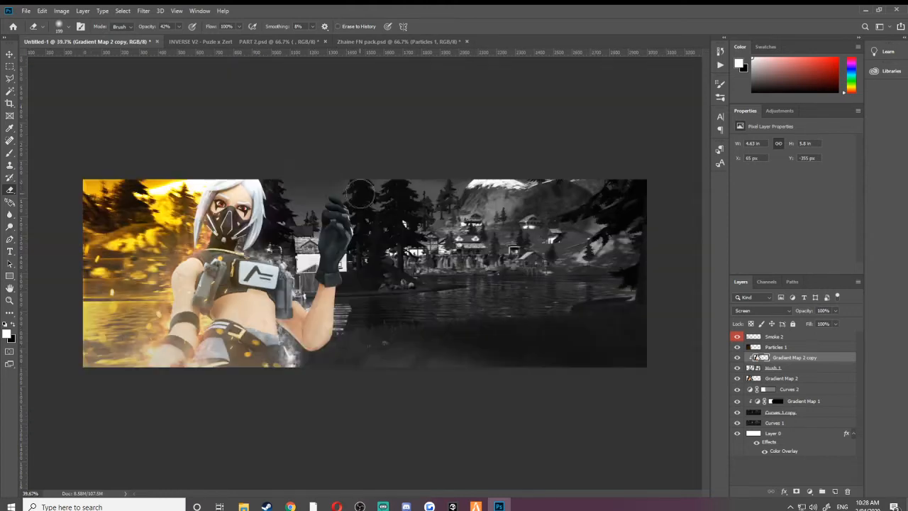
left_click(738, 359)
left_click(738, 359)
scroll(338, 367, "up", 2)
left_click(10, 54)
left_click(127, 27)
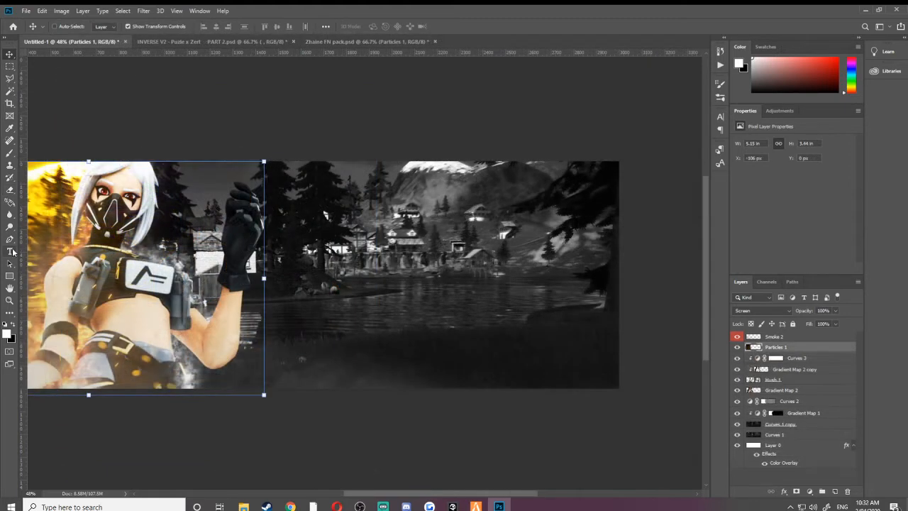
Step: Add the text PARPY over the lake beside the raised hand, sized 90.42 pt in the Cafe Nero M54 font
left_click(11, 251)
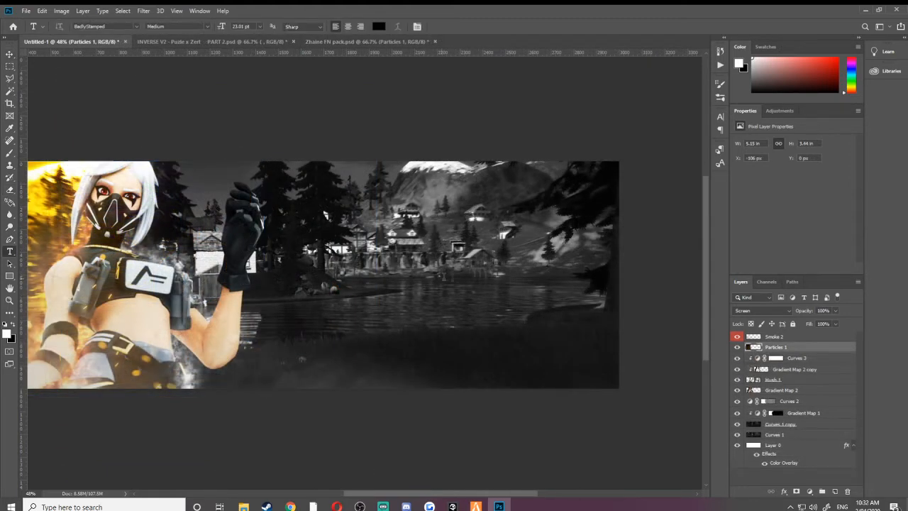
left_click(381, 315)
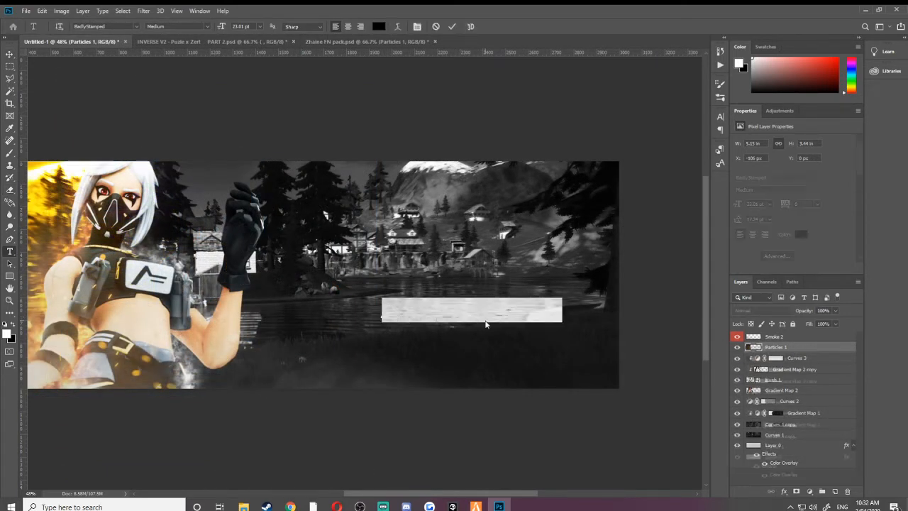
type("PARPY")
key("ctrl+Return")
key("v")
left_click_drag(428, 298, 429, 227)
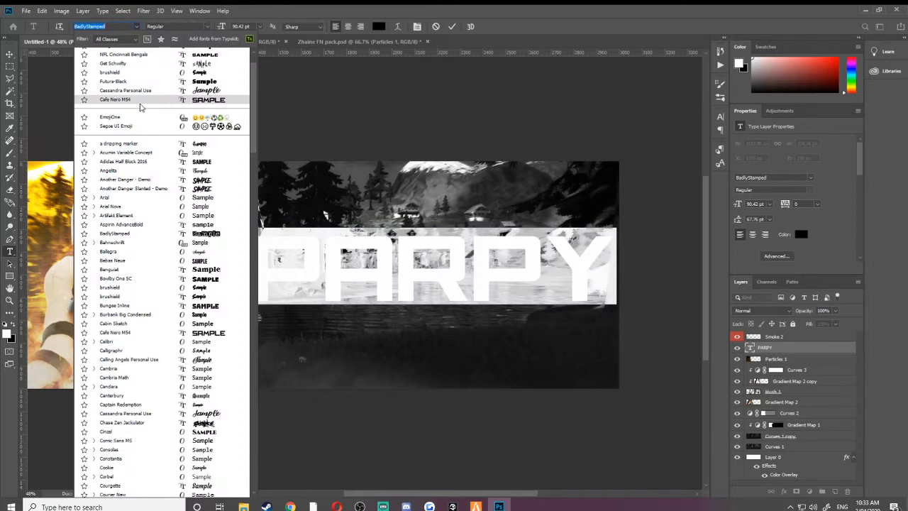
left_click(141, 103)
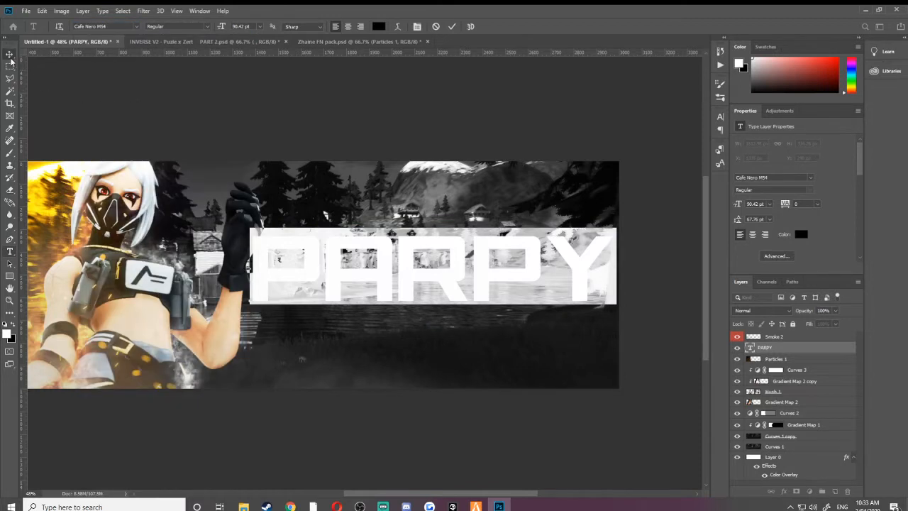
Step: Scale the PARPY text down to 72.95 pt and position it at X 1453 px, Y 363 px beside the raised hand
left_click(10, 56)
mouse_move(428, 254)
left_mouse_down()
mouse_move(421, 260)
mouse_move(424, 253)
left_mouse_up()
mouse_move(418, 275)
left_mouse_down()
mouse_move(422, 248)
mouse_move(406, 264)
left_mouse_up()
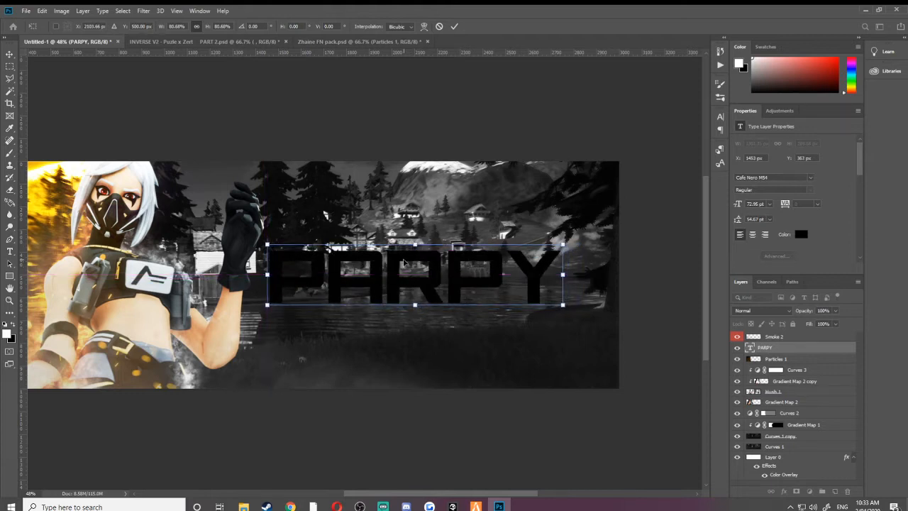
key("Return")
scroll(418, 250, "down", 4)
scroll(521, 295, "up", 5)
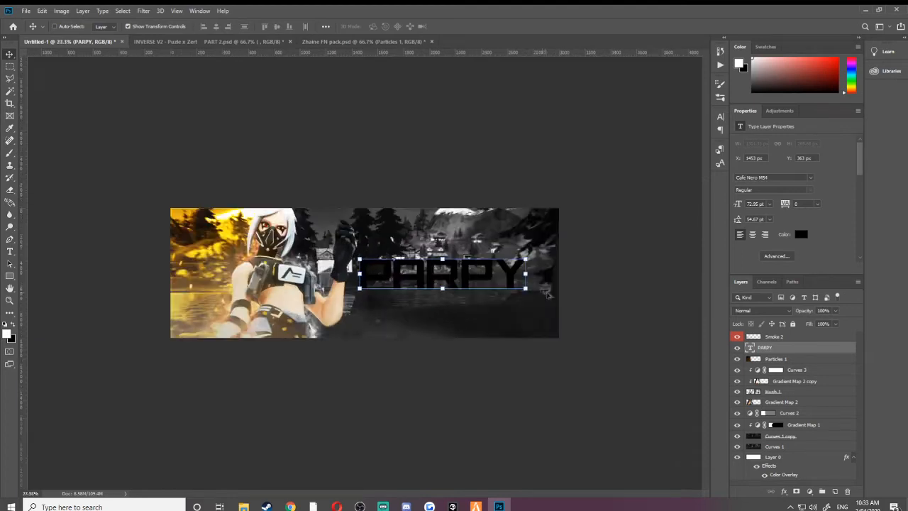
scroll(580, 288, "down", 3)
scroll(584, 289, "up", 3)
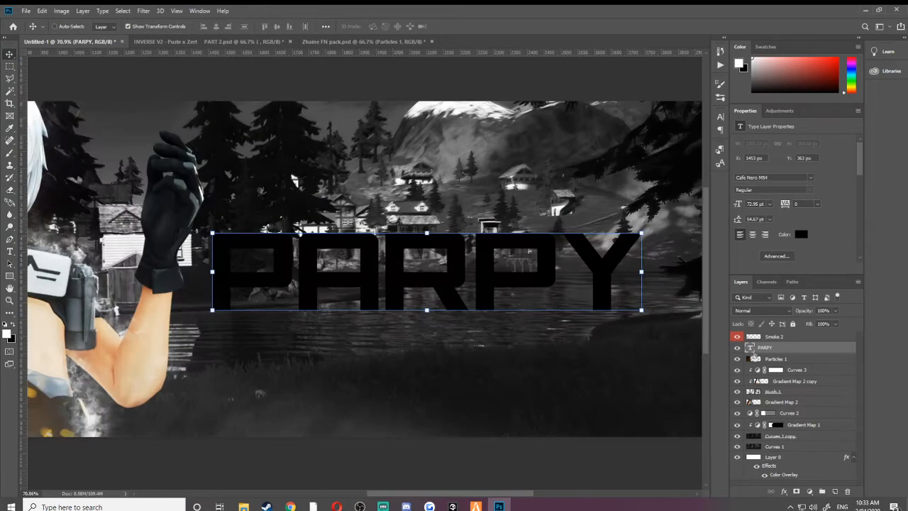
Step: Recolour the PARPY text to light grey dddddd
double_click(750, 349)
left_click(802, 234)
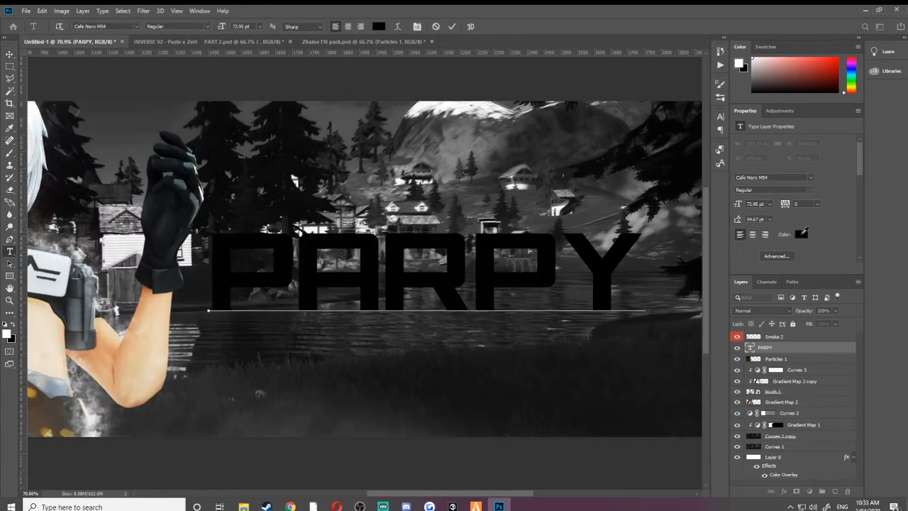
left_click_drag(661, 189, 613, 176)
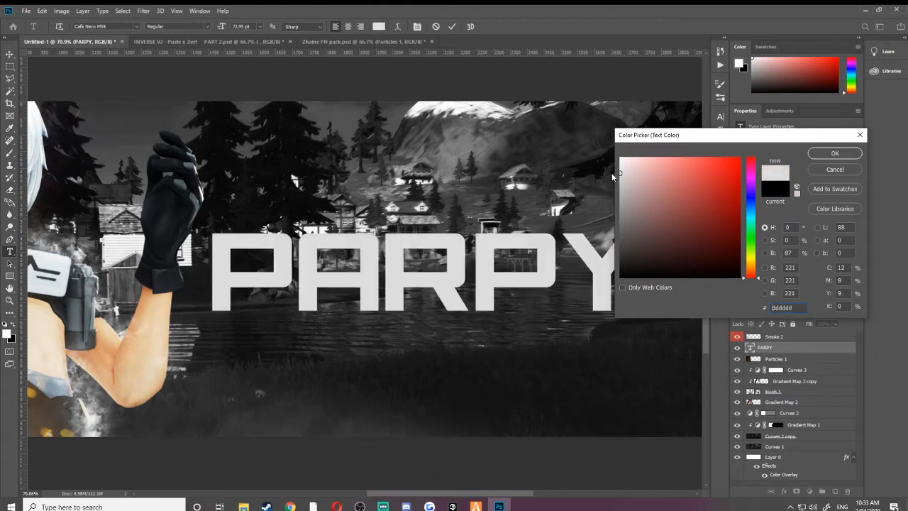
left_click(832, 152)
left_click(780, 350)
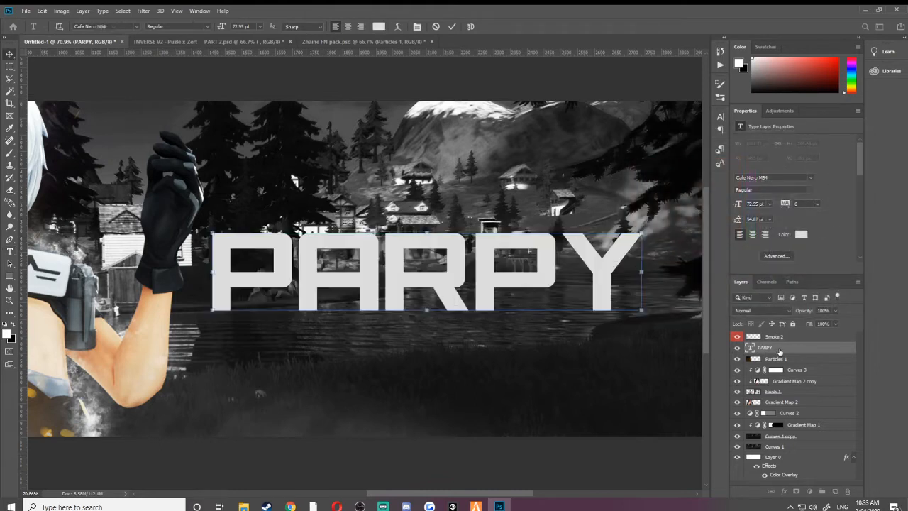
Step: Add a white 5 px Inner Shadow and a black 6 px Drop Shadow to the PARPY text, both at 135° and 100% opacity
right_click(780, 353)
left_click(787, 78)
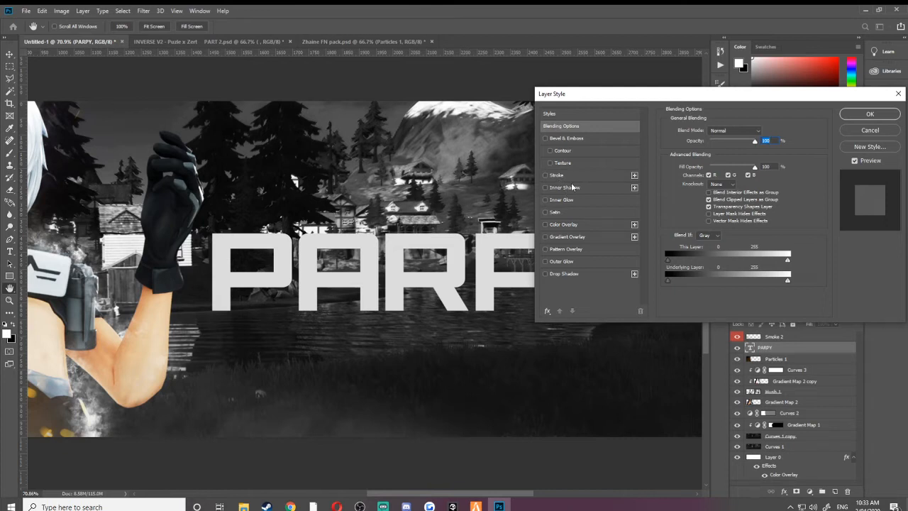
left_click(571, 187)
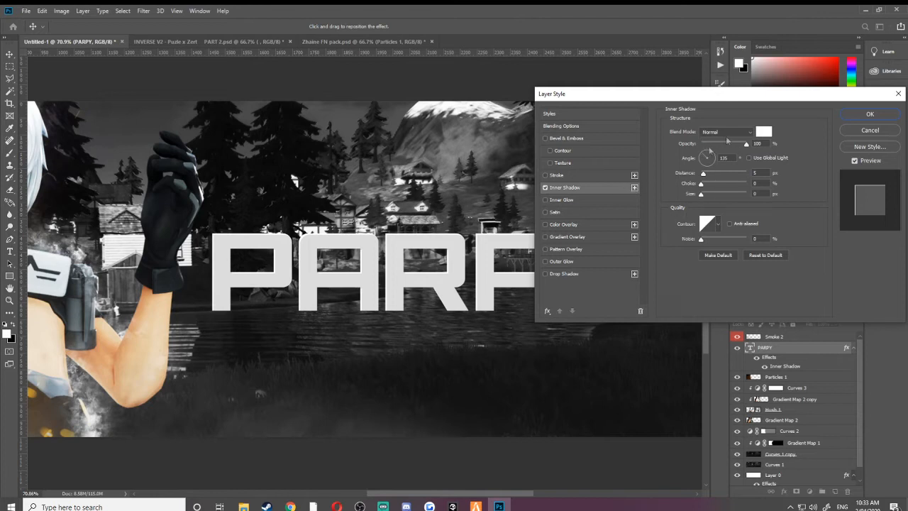
left_click(570, 274)
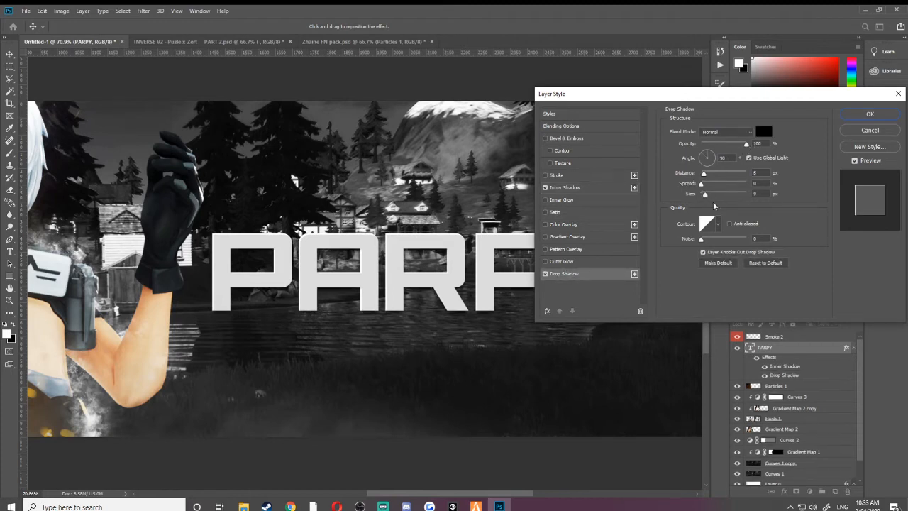
left_click(703, 176)
left_click_drag(705, 156, 699, 159)
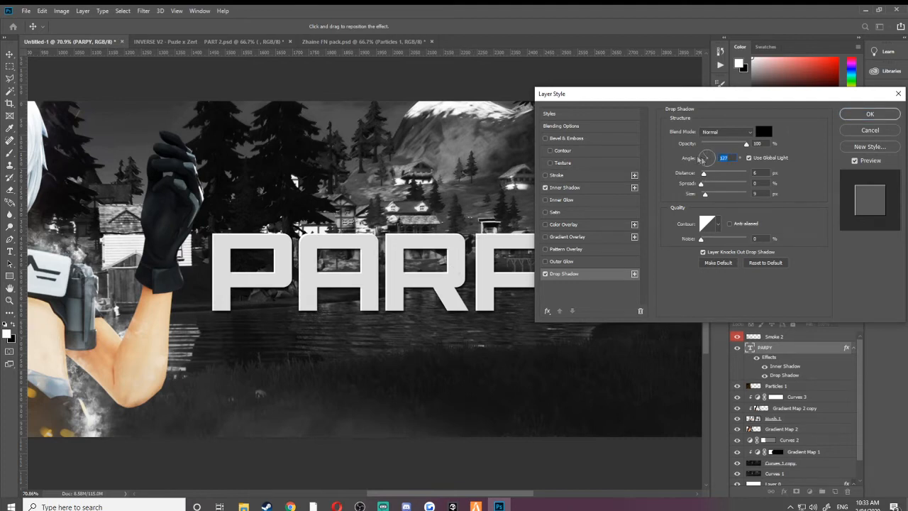
left_click(573, 188)
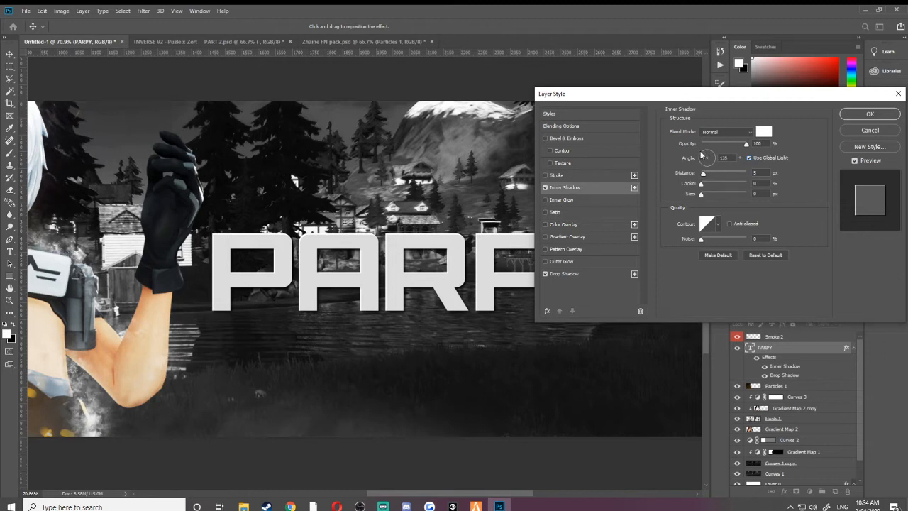
left_click(572, 277)
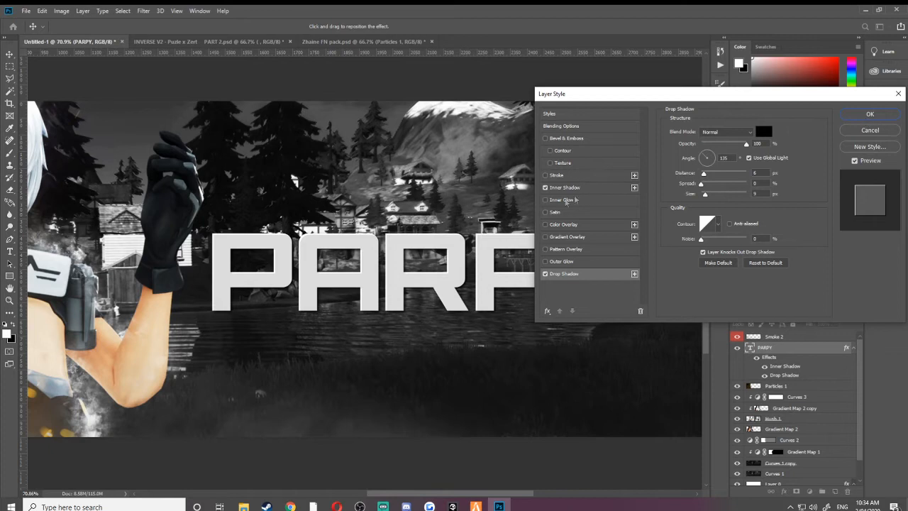
Step: Add a black Satin effect to the PARPY text in Overlay mode at 100% opacity and a 90° angle
left_click(556, 213)
left_click(765, 132)
left_click_drag(623, 275, 609, 281)
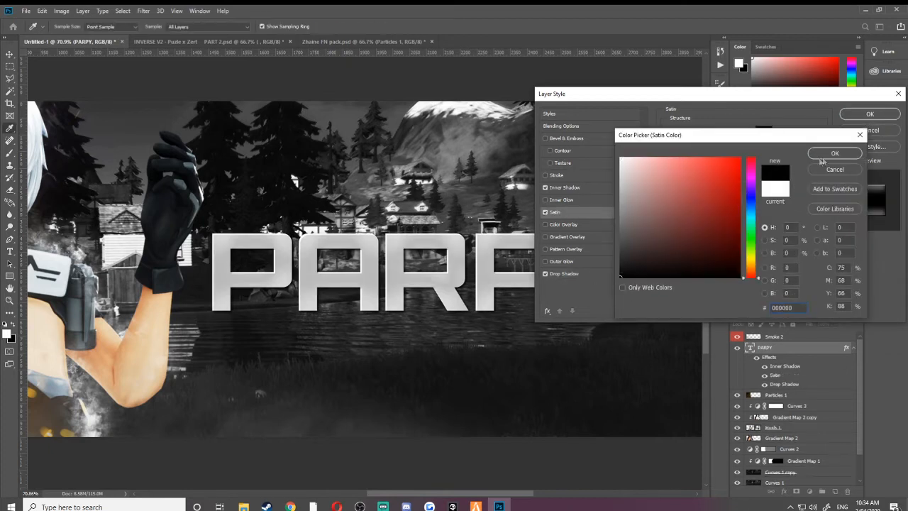
left_click(823, 156)
mouse_move(712, 184)
left_mouse_down()
mouse_move(717, 174)
mouse_move(709, 175)
mouse_move(717, 174)
mouse_move(713, 186)
left_mouse_up()
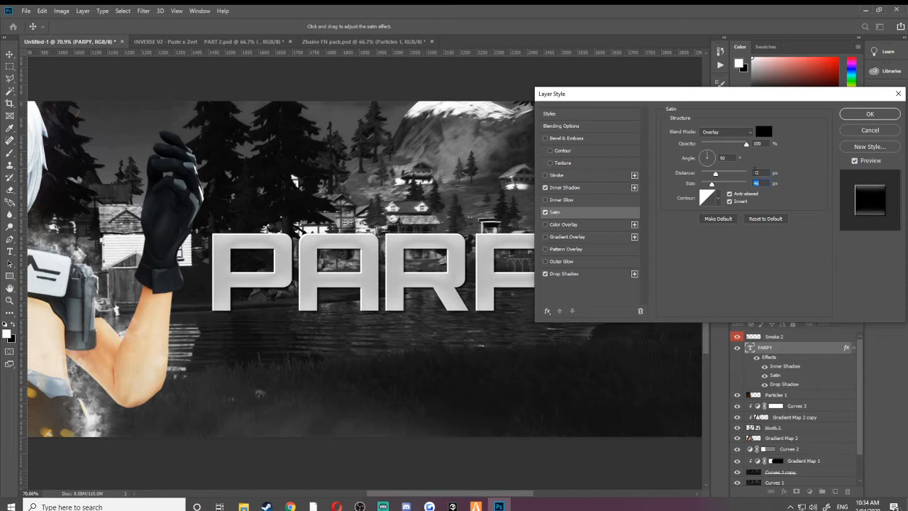
Step: Add a white Inner Glow of 29 px to the PARPY text in Overlay mode at 100% opacity and apply the layer style
left_click(568, 203)
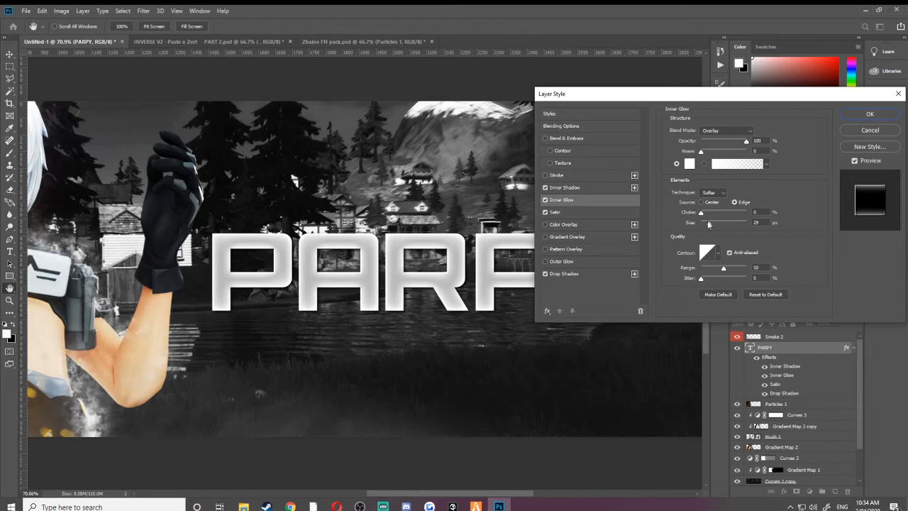
left_click(871, 115)
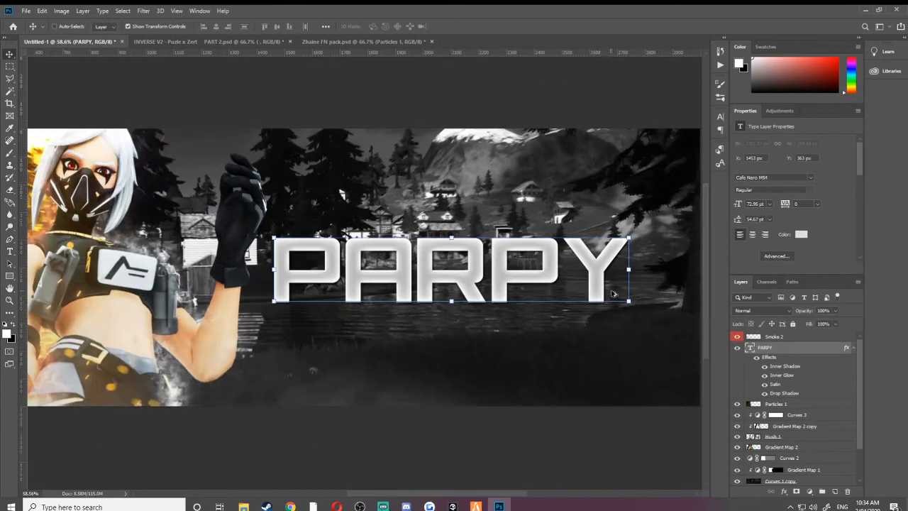
scroll(612, 305, "up", 3)
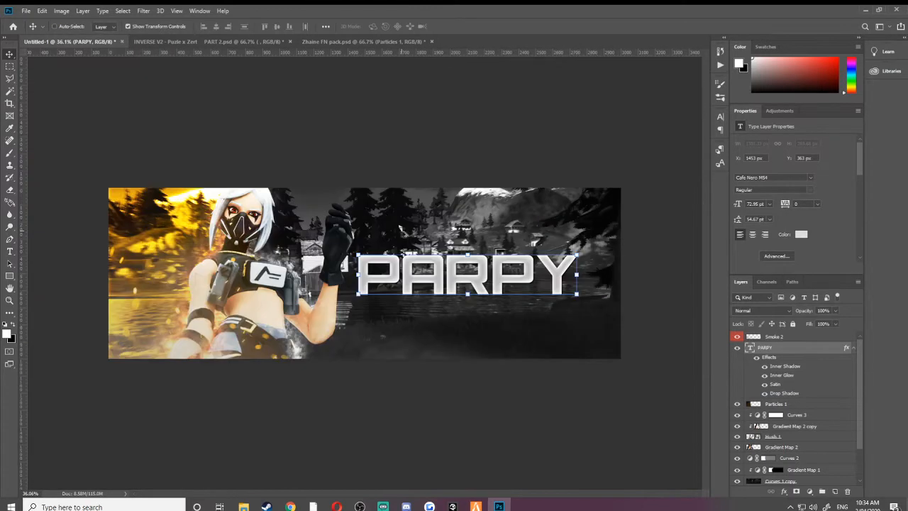
key("ctrl+0")
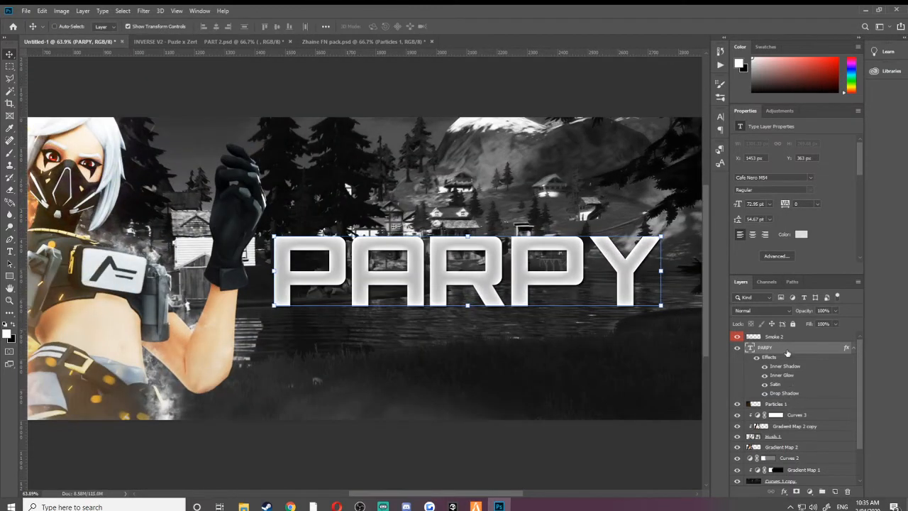
Step: Duplicate the PARPY text layer, and hide the original once its layer style is copied
key("ctrl+j")
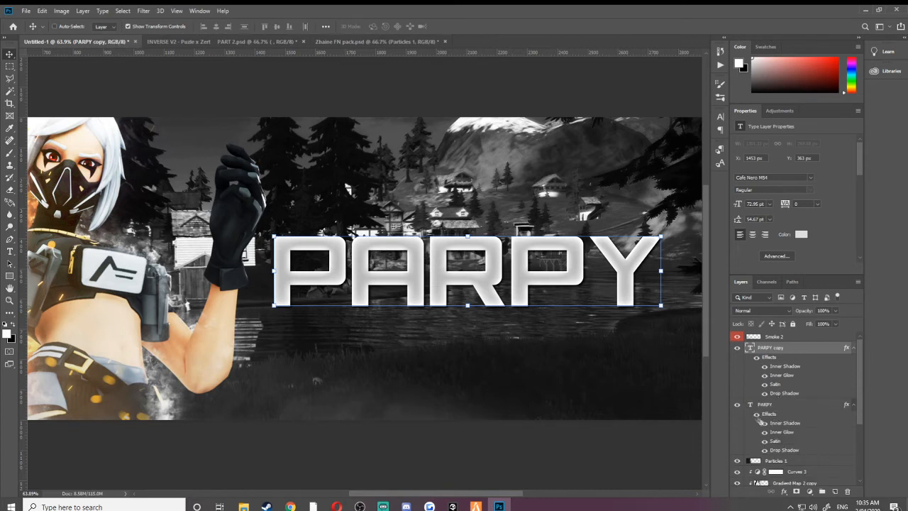
left_click(737, 406)
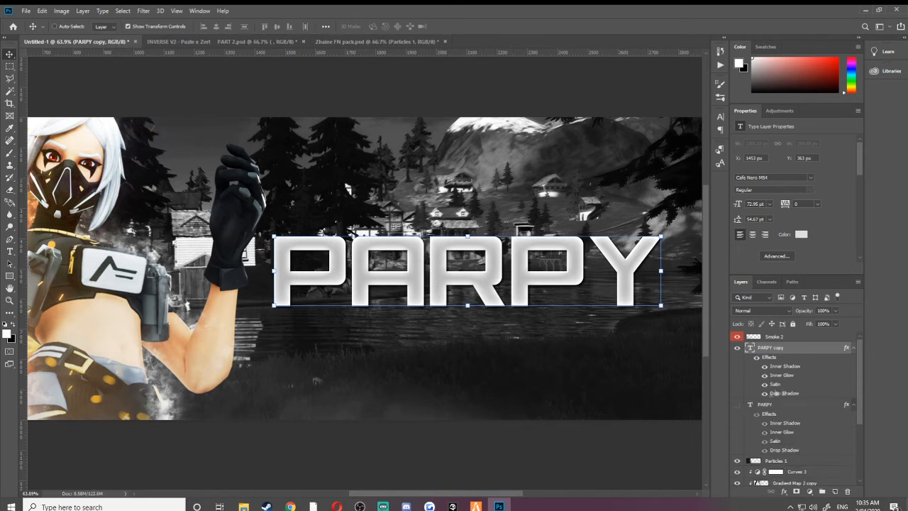
left_click(738, 405)
right_click(780, 405)
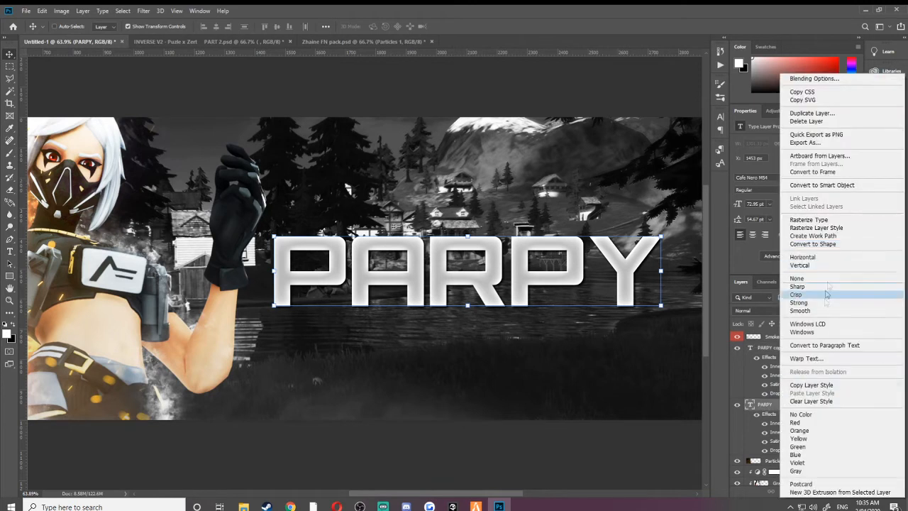
left_click(811, 384)
left_click(738, 406)
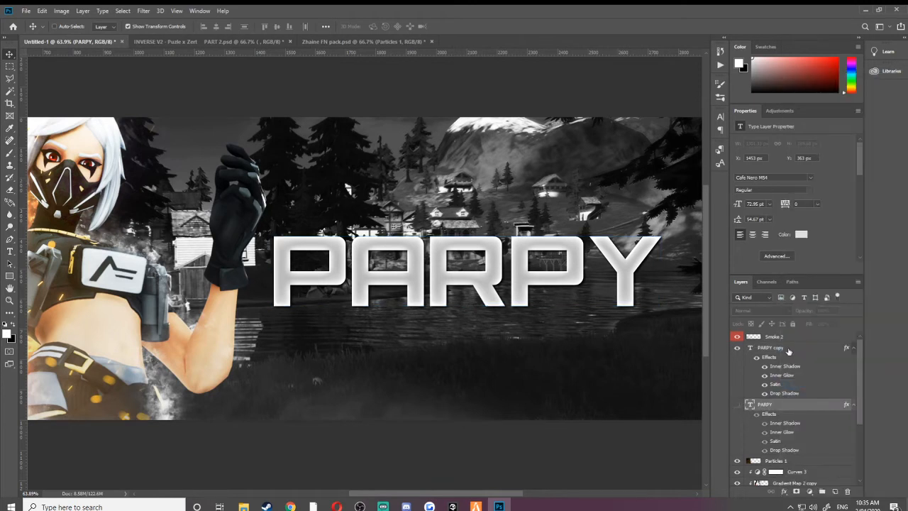
Step: Clear the layer style from the PARPY text copy
right_click(788, 348)
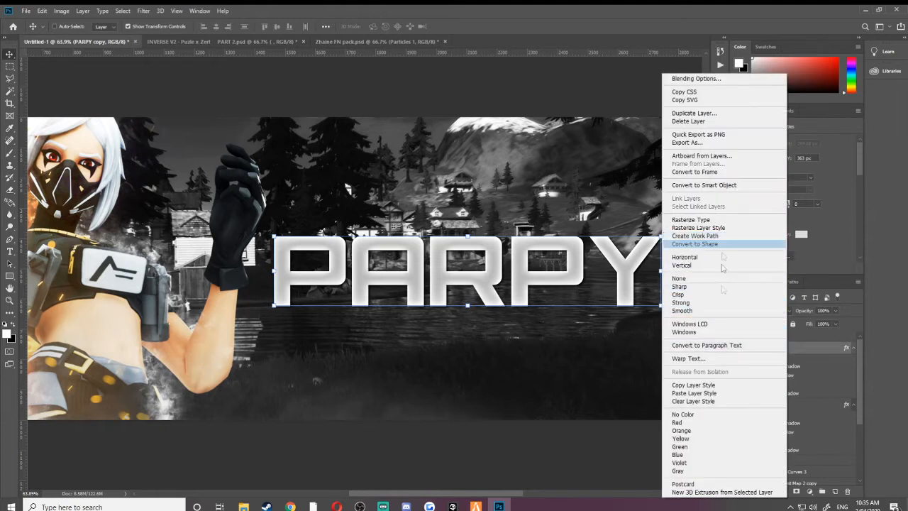
left_click(694, 401)
scroll(650, 245, "up", 4)
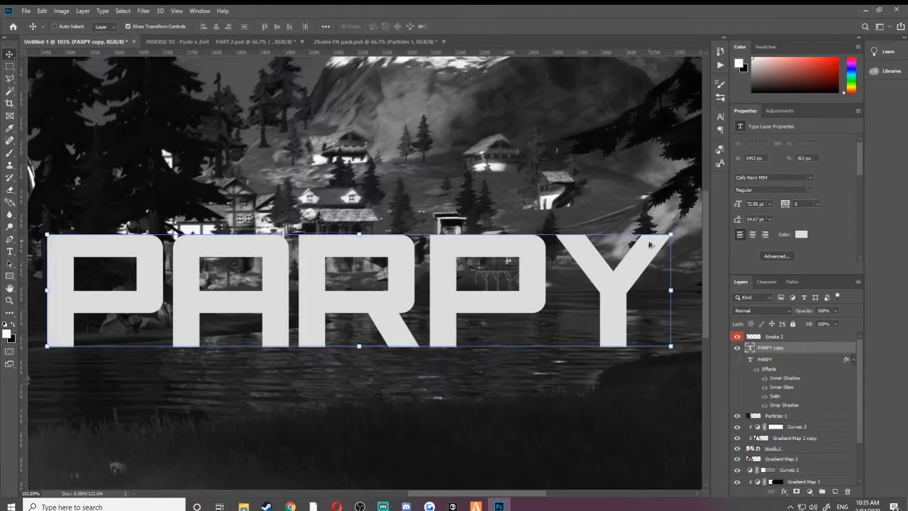
scroll(642, 318, "down", 4)
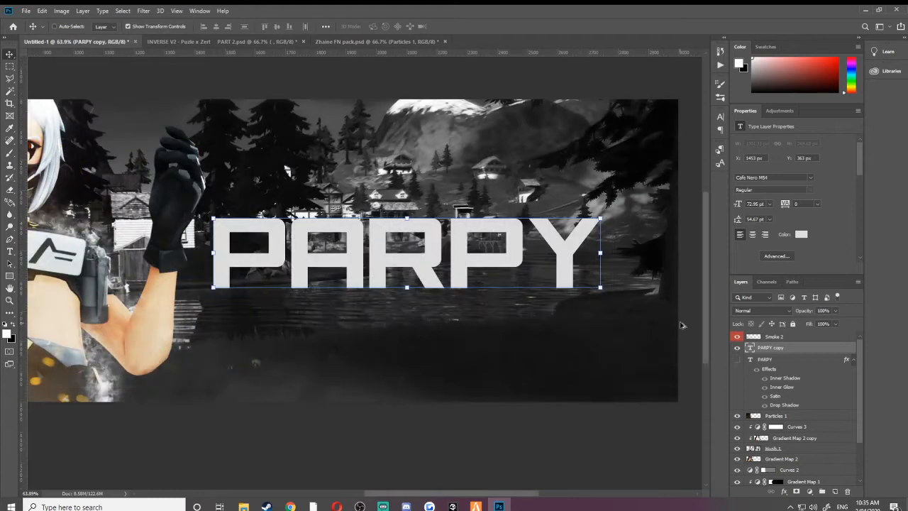
scroll(681, 325, "up", 1)
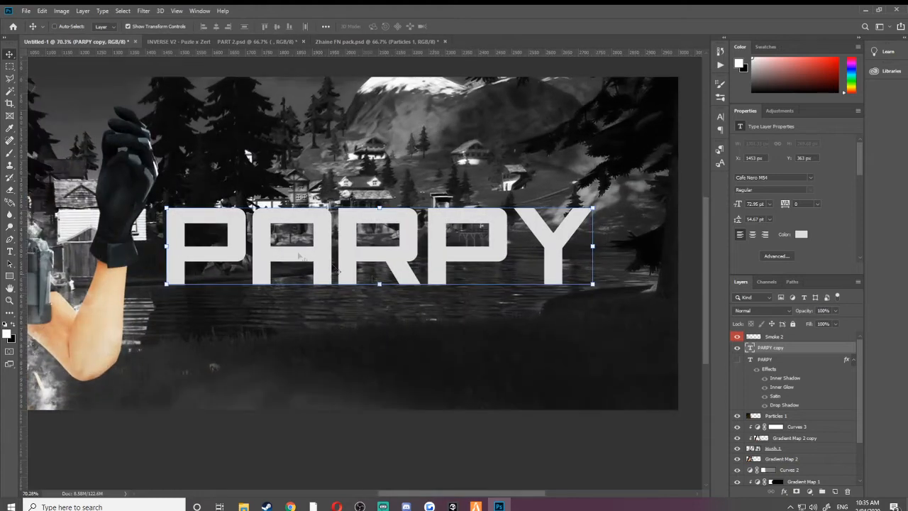
Step: Draw a closed four-point pen path that covers the lower half of the PARPY letters and extends past both ends of the word
left_click(13, 242)
scroll(284, 269, "down", 2)
scroll(357, 296, "up", 1)
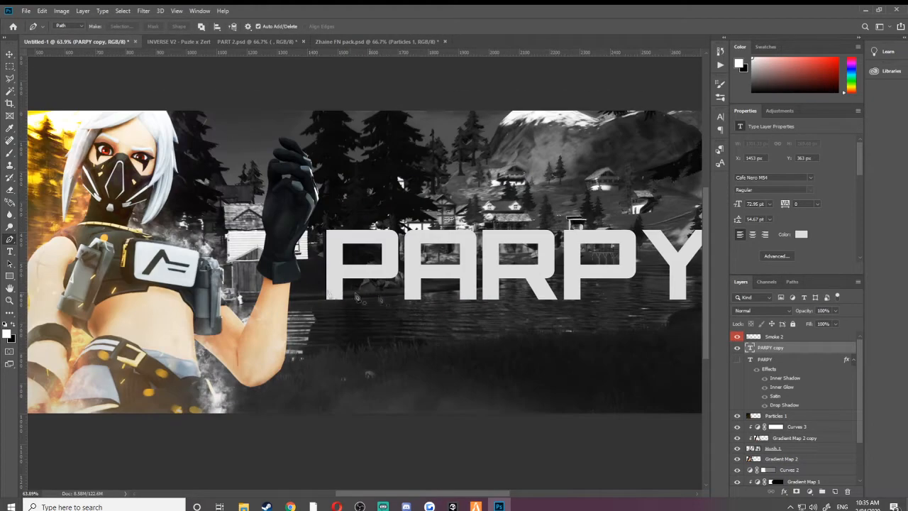
left_click(313, 263)
left_click_drag(679, 271, 521, 259)
left_click(554, 253)
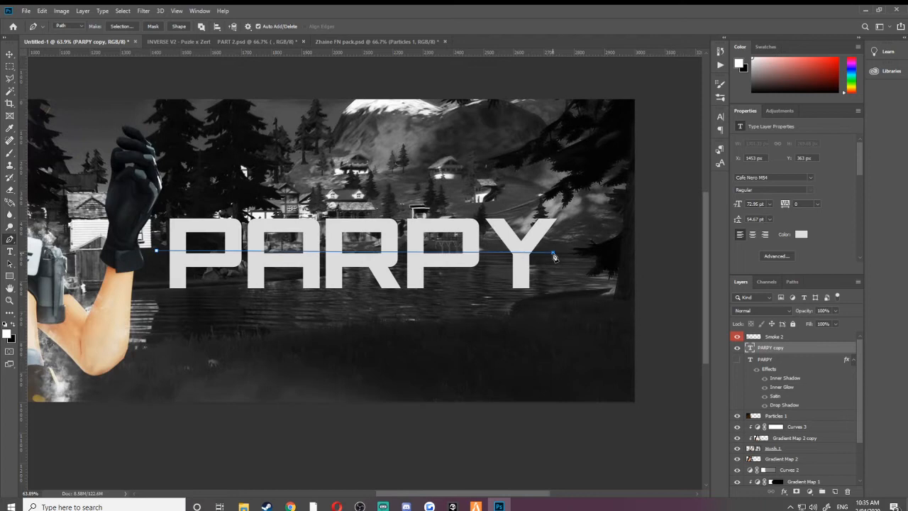
key("ctrl+z")
left_click(564, 249)
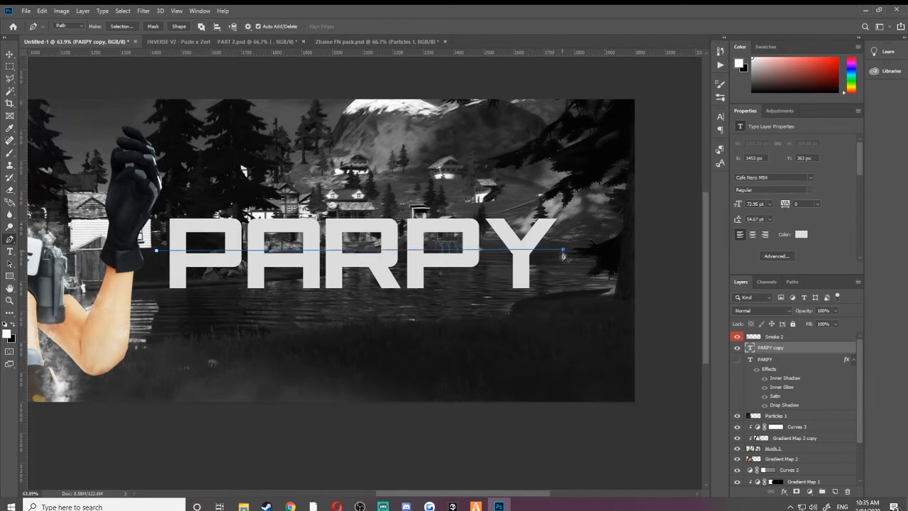
left_click(580, 364)
left_click(141, 346)
left_click(156, 251)
Step: Create a new layer above the PARPY copy and fill the pen path on it with white
right_click(305, 264)
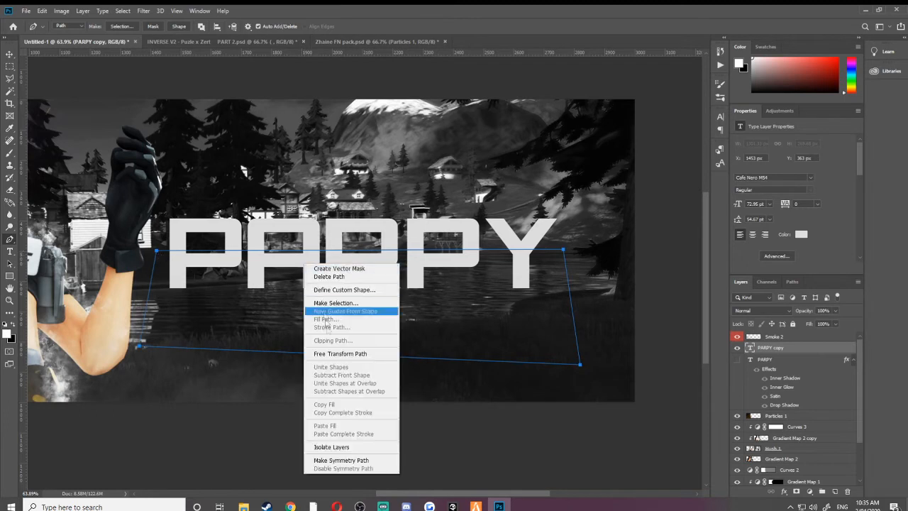
right_click(461, 276)
left_click(834, 491)
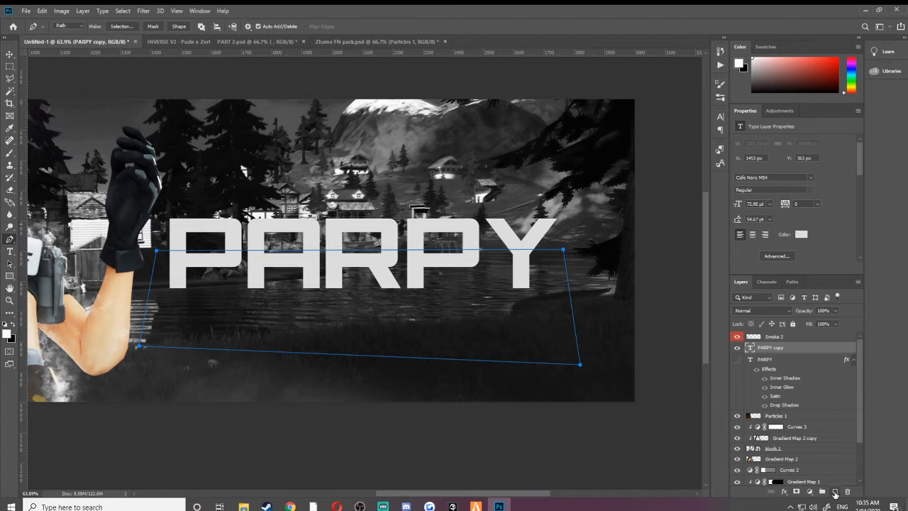
left_click(835, 491)
right_click(420, 272)
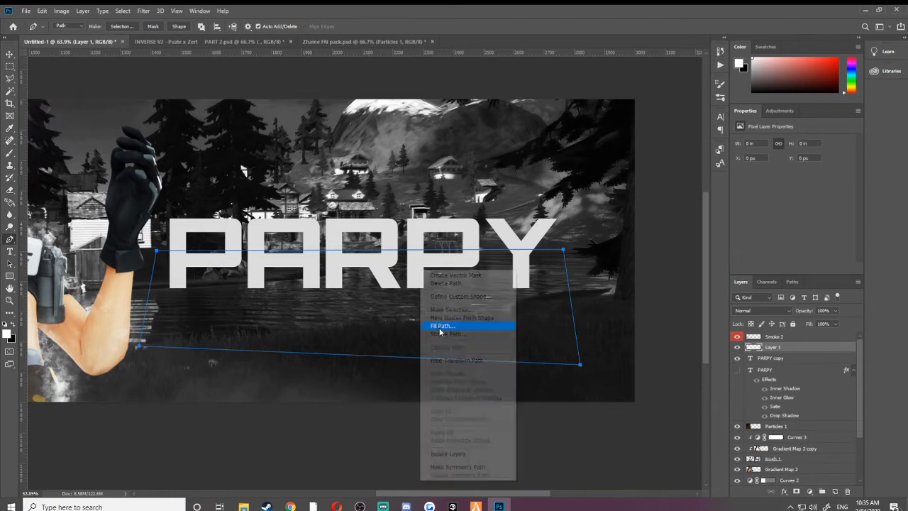
left_click(440, 325)
left_click(474, 133)
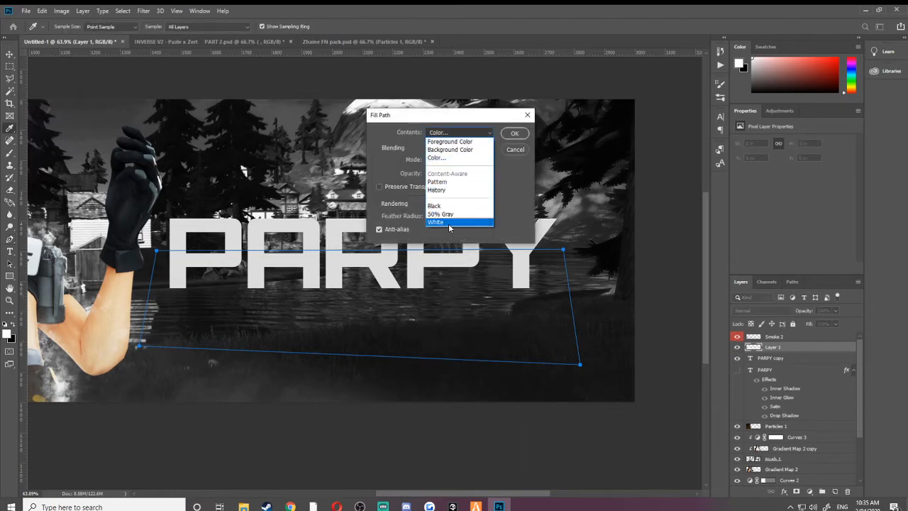
left_click(449, 223)
left_click(514, 134)
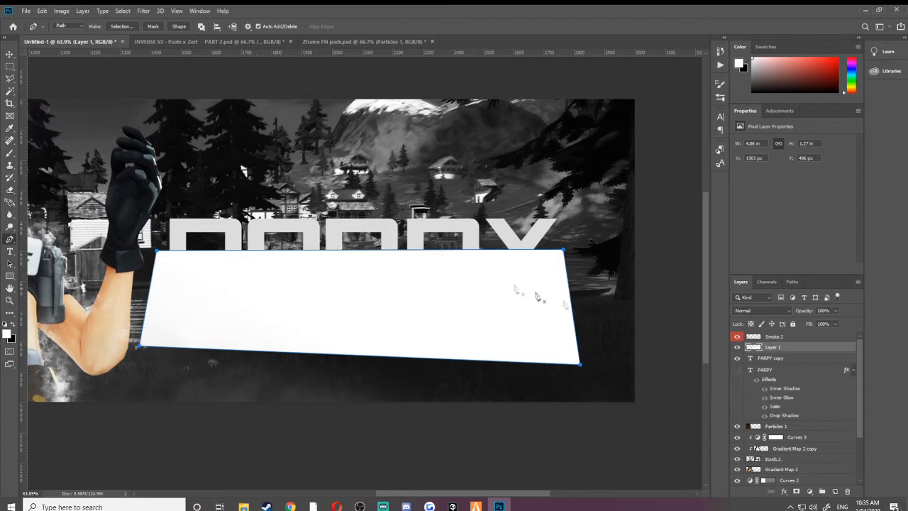
Step: Clip the white shape layer to the PARPY copy and delete the pen path
right_click(781, 348)
left_click(688, 279)
right_click(455, 260)
left_click(471, 274)
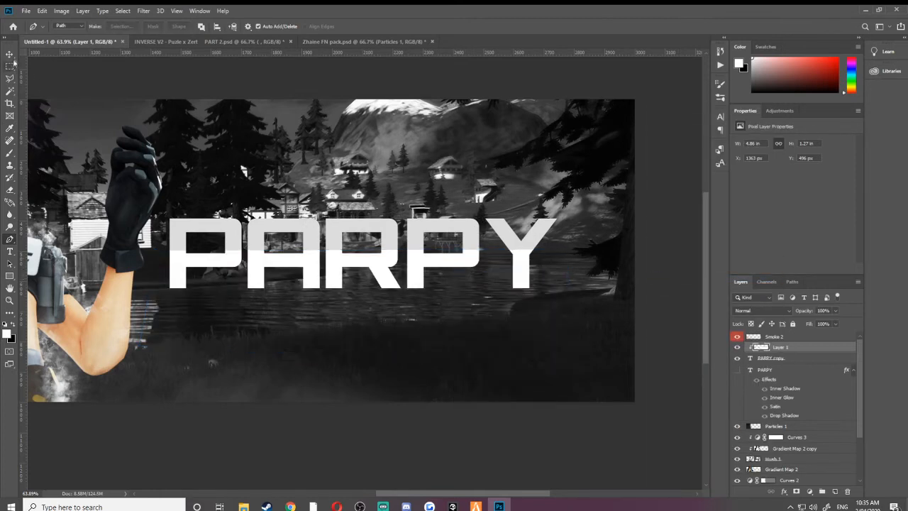
Step: Add a black inner shadow to the clipped white shape layer and increase its size to about 90 px
left_click(10, 55)
scroll(393, 278, "up", 3)
right_click(803, 347)
left_click(725, 111)
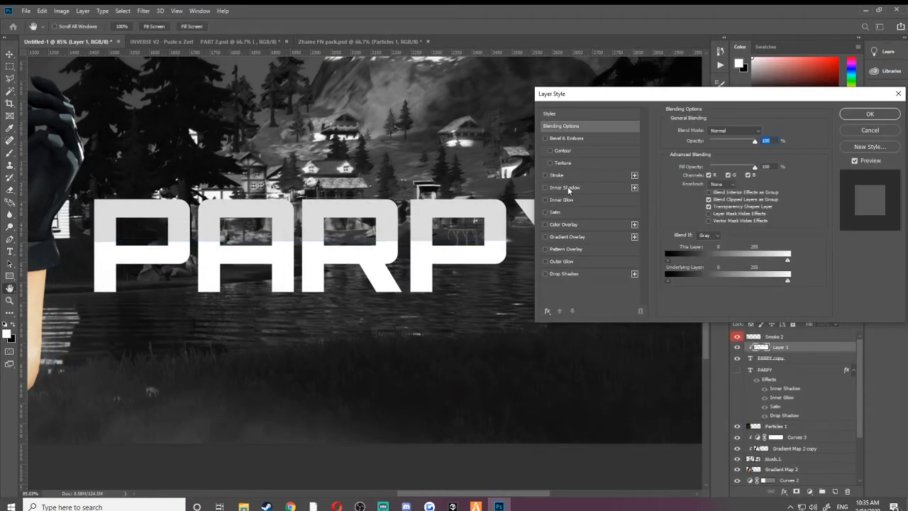
left_click(565, 187)
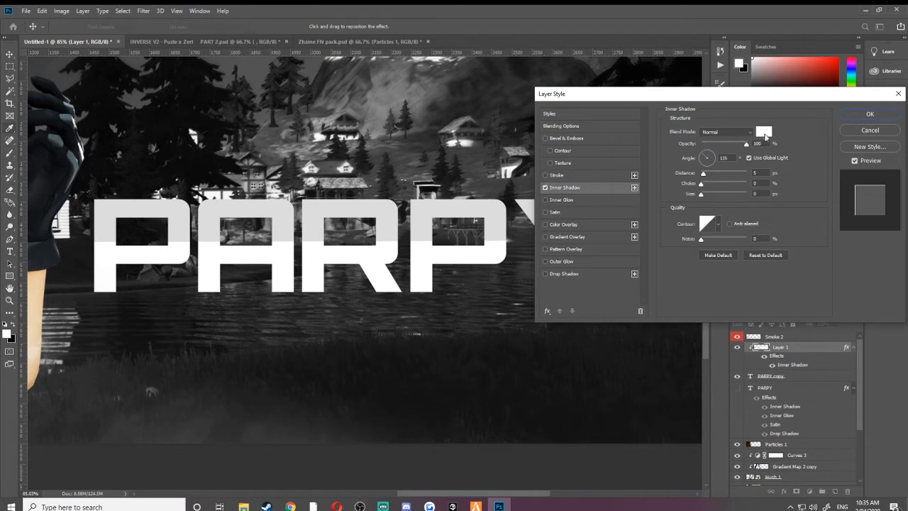
left_click(764, 131)
type("000000")
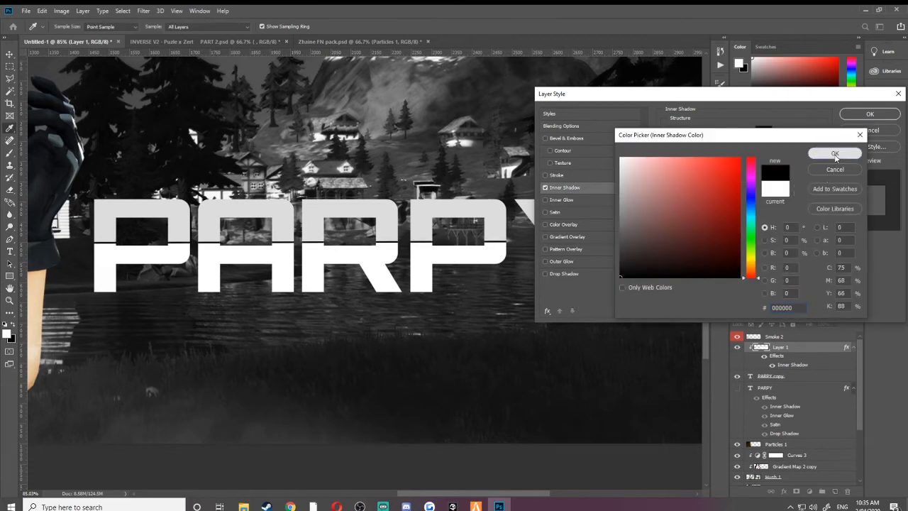
left_click(835, 153)
left_click_drag(701, 193, 720, 198)
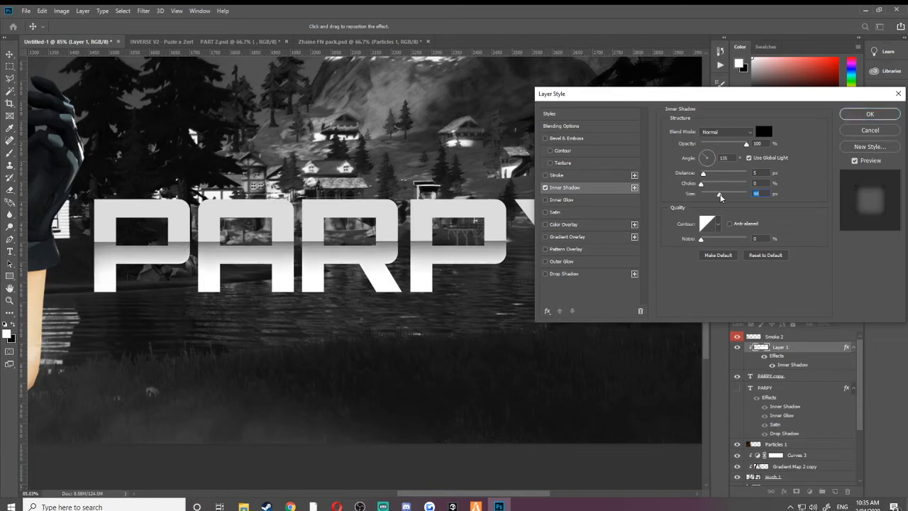
left_click(561, 227)
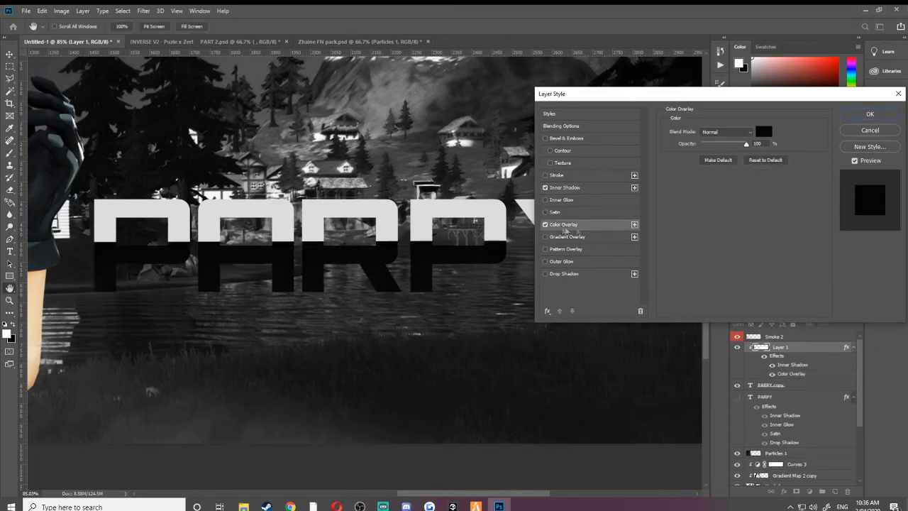
left_click(763, 132)
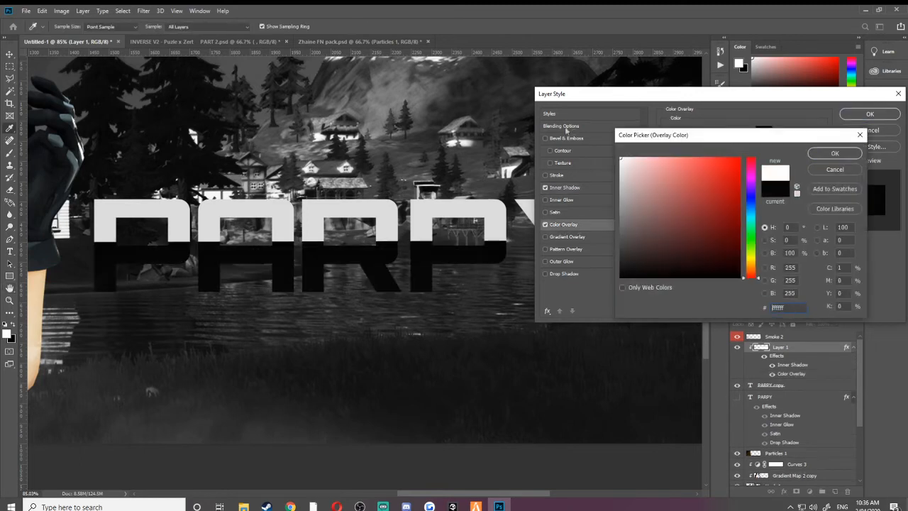
left_click(813, 154)
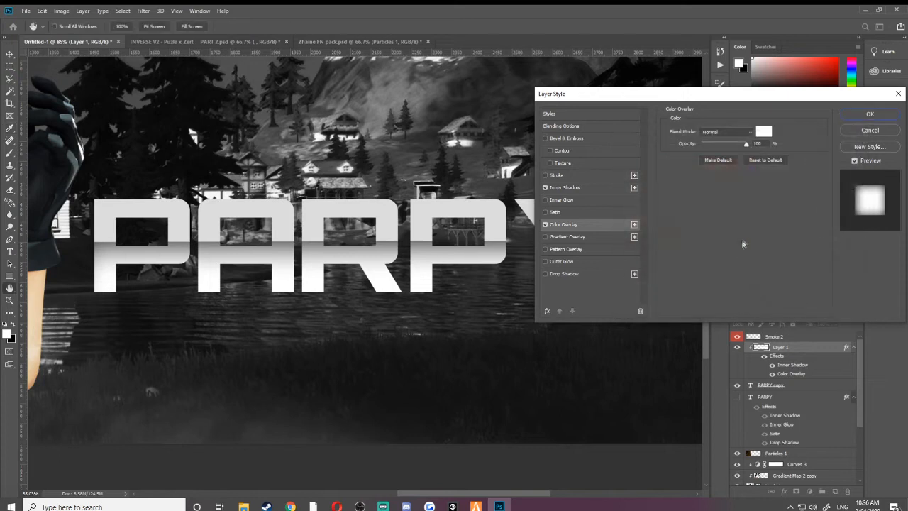
left_click(545, 225)
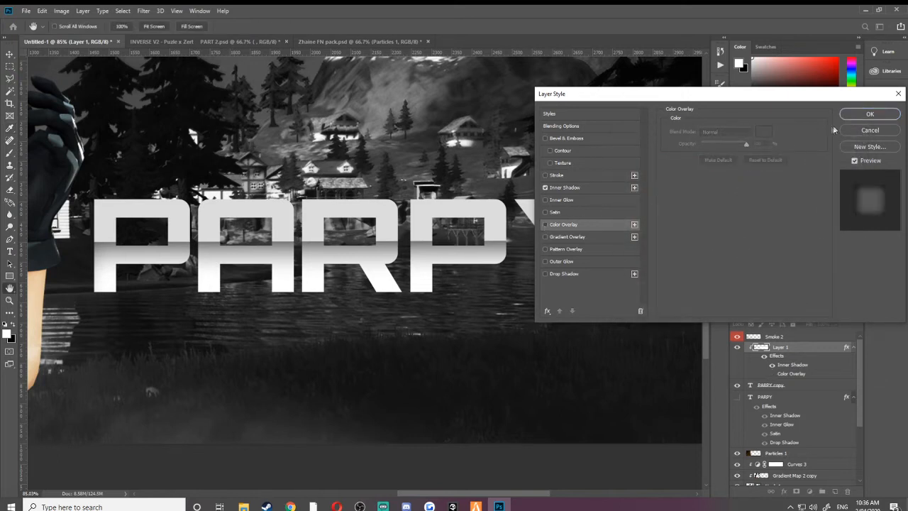
Step: Add a white outer glow with a size of 250 px to the clipped white shape layer and apply the style
left_click(572, 262)
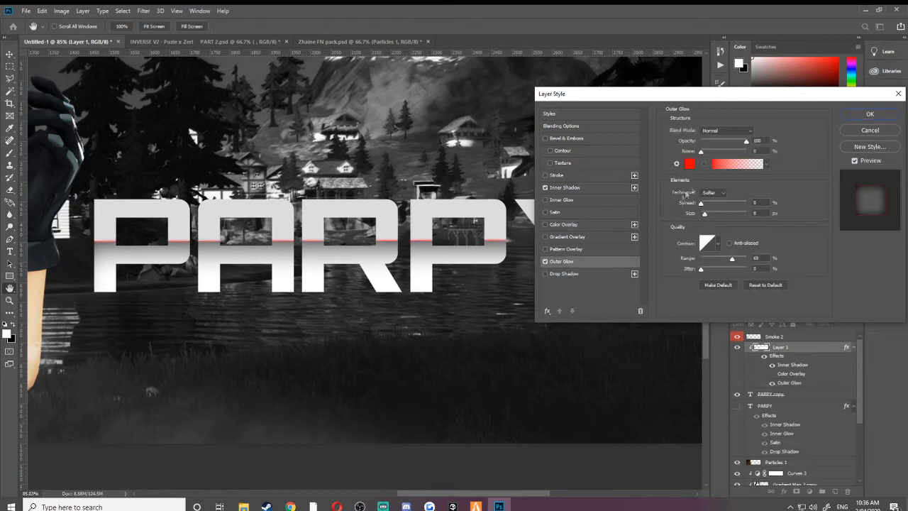
left_click(689, 164)
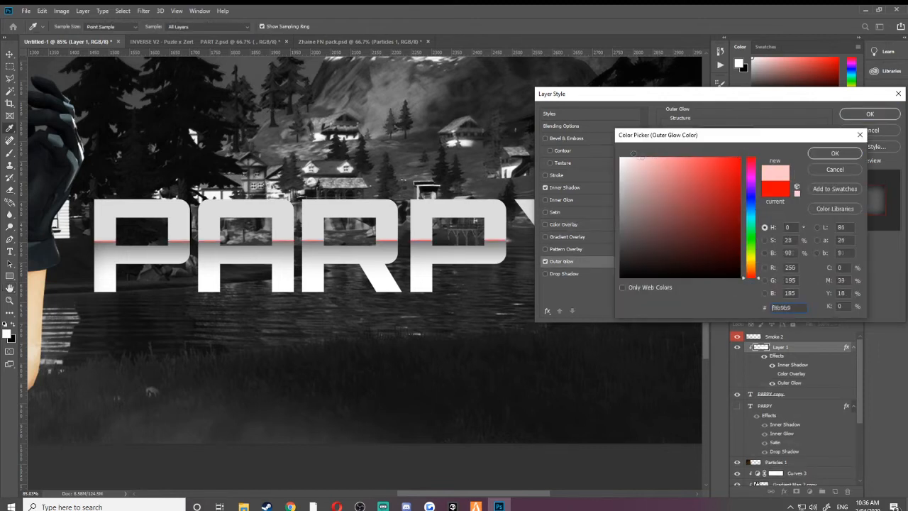
left_click(826, 155)
left_click_drag(699, 213, 770, 216)
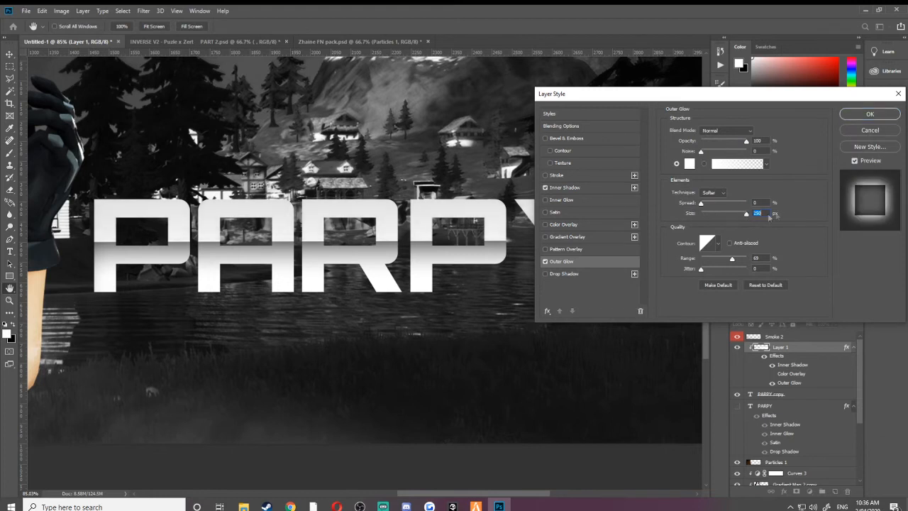
left_click(865, 117)
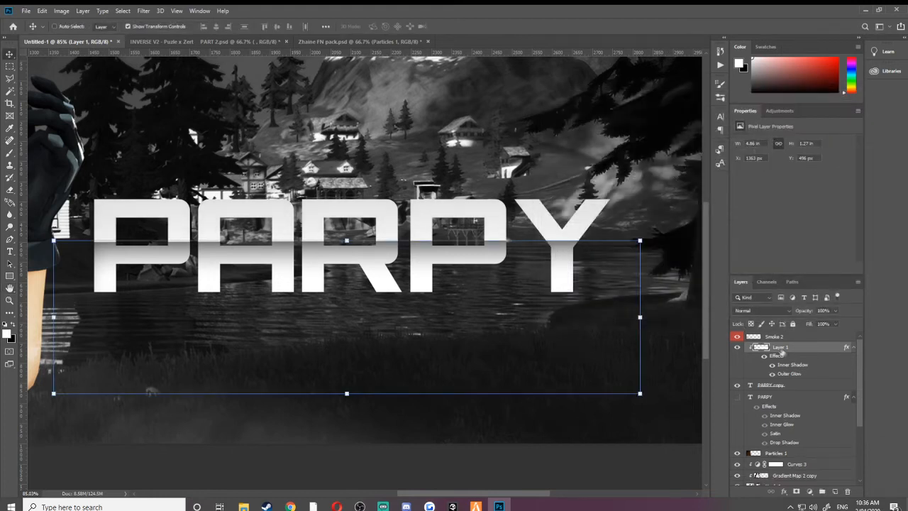
Step: Merge the white shape layer with the PARPY copy and paste the original title's layer style onto the merged layer
left_click(789, 390)
key("Delete")
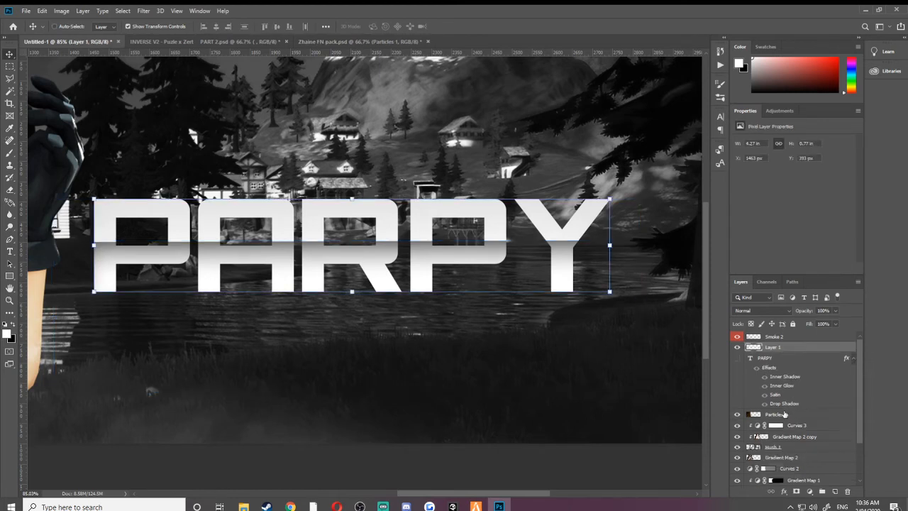
right_click(780, 347)
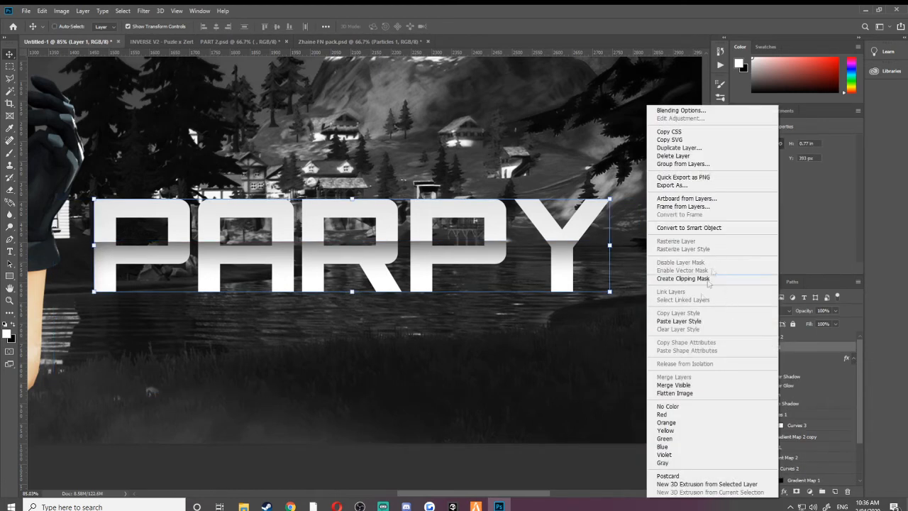
left_click(676, 331)
scroll(471, 294, "down", 3)
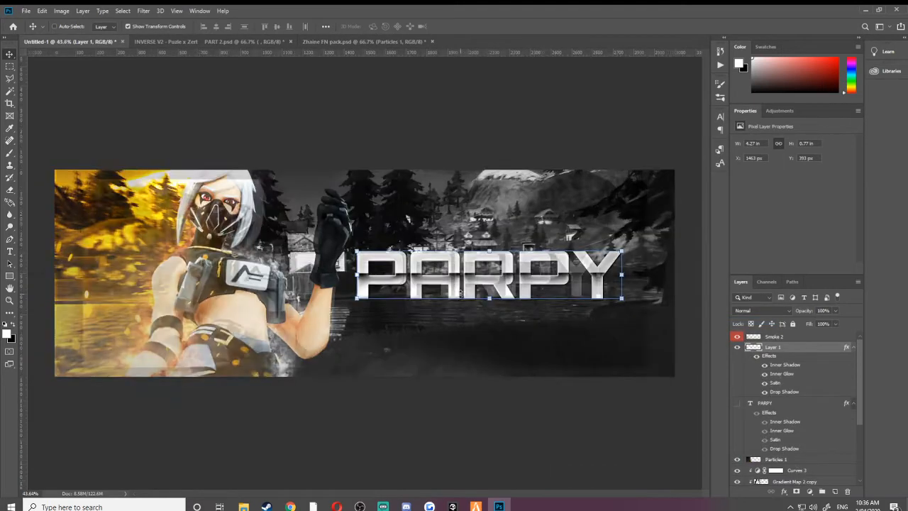
scroll(610, 277, "up", 1)
scroll(621, 274, "up", 5)
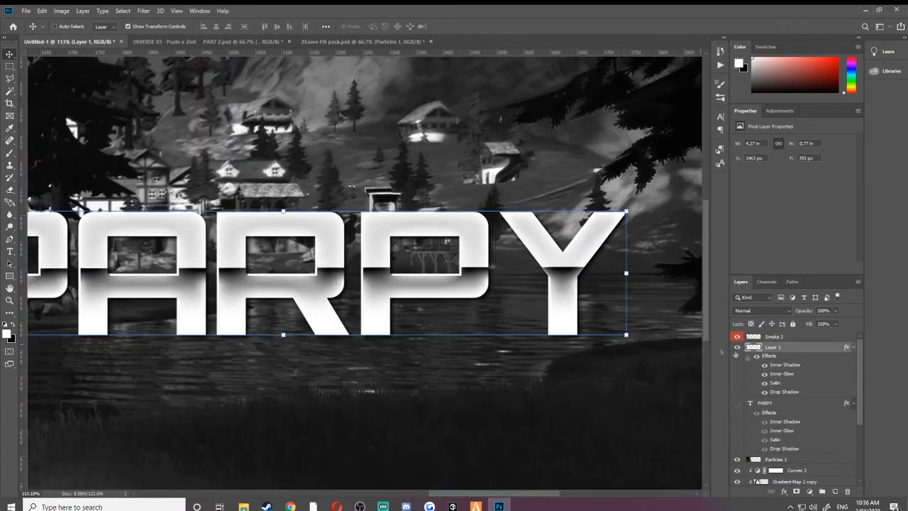
Step: Lower the satin effect's opacity on the merged title layer to about 18%
right_click(784, 350)
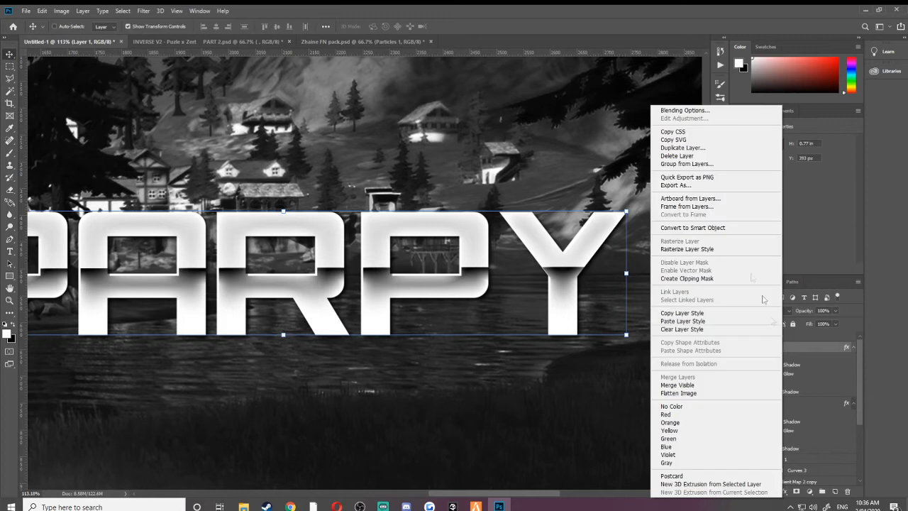
left_click(678, 108)
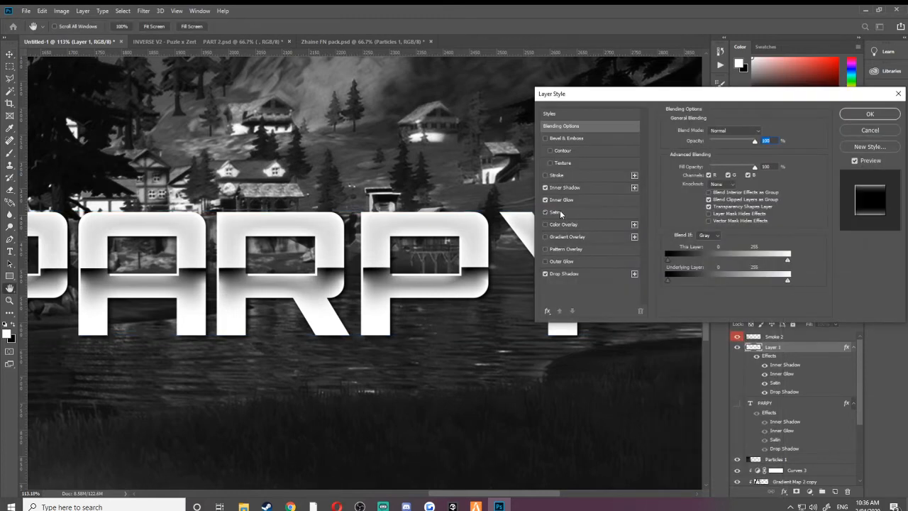
left_click(560, 211)
left_click_drag(746, 144, 710, 147)
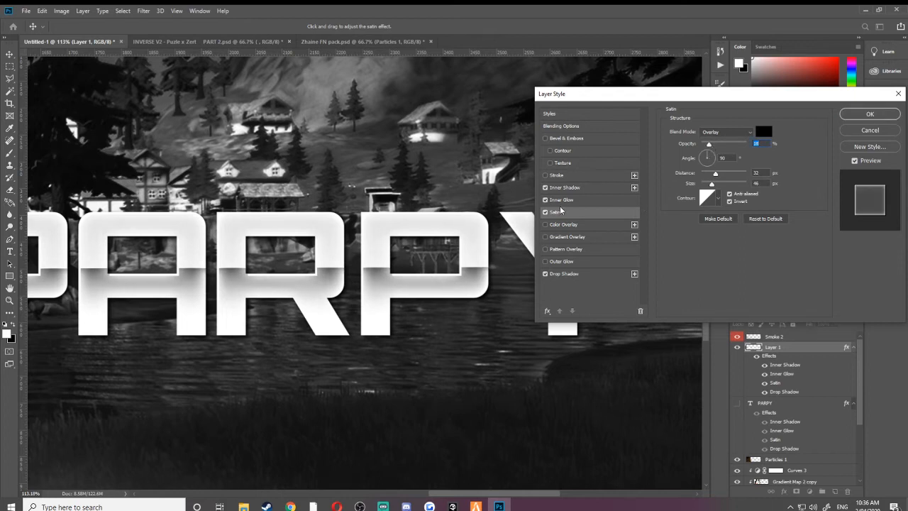
Step: Add a white color overlay at about 36% opacity to the merged title layer and apply the style
left_click(565, 225)
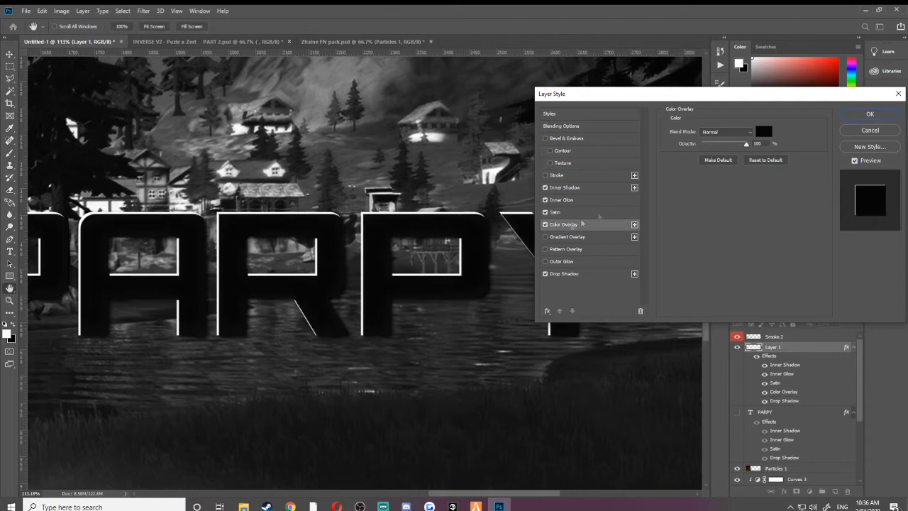
left_click(764, 131)
left_click(627, 169)
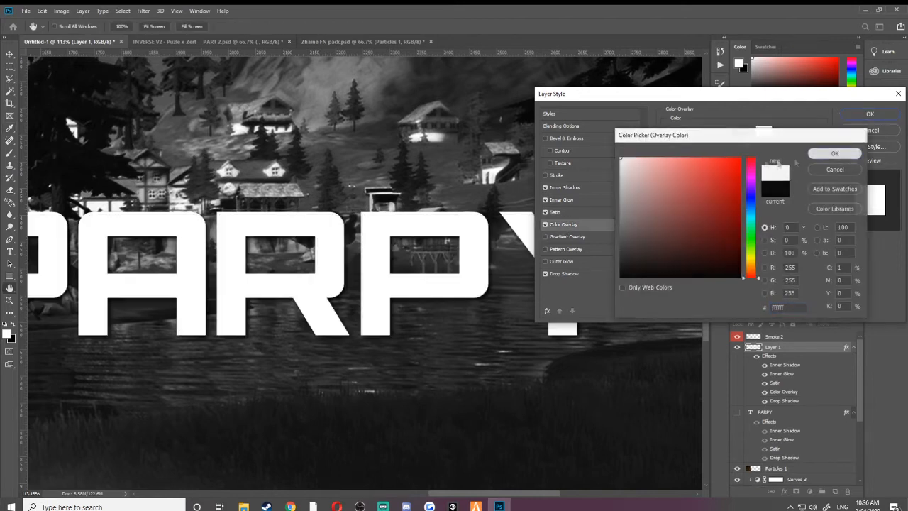
left_click(836, 153)
left_click_drag(728, 150, 719, 144)
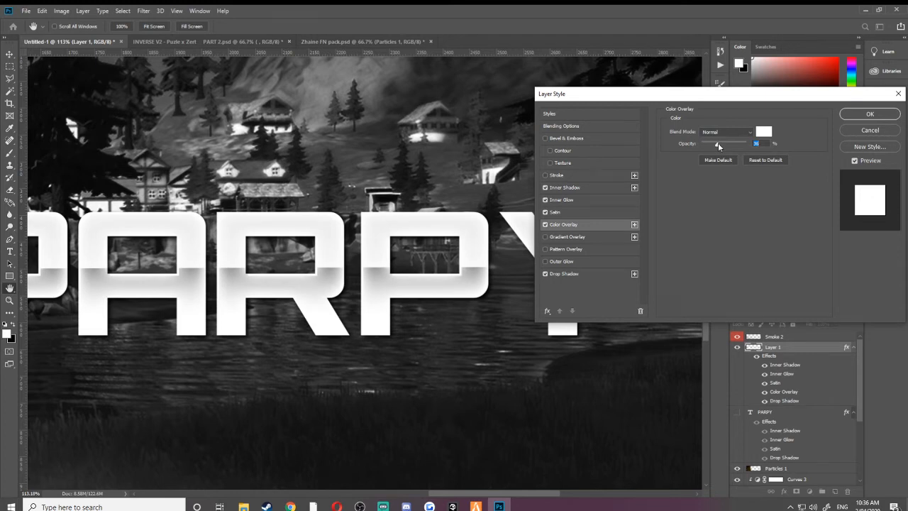
left_click(870, 113)
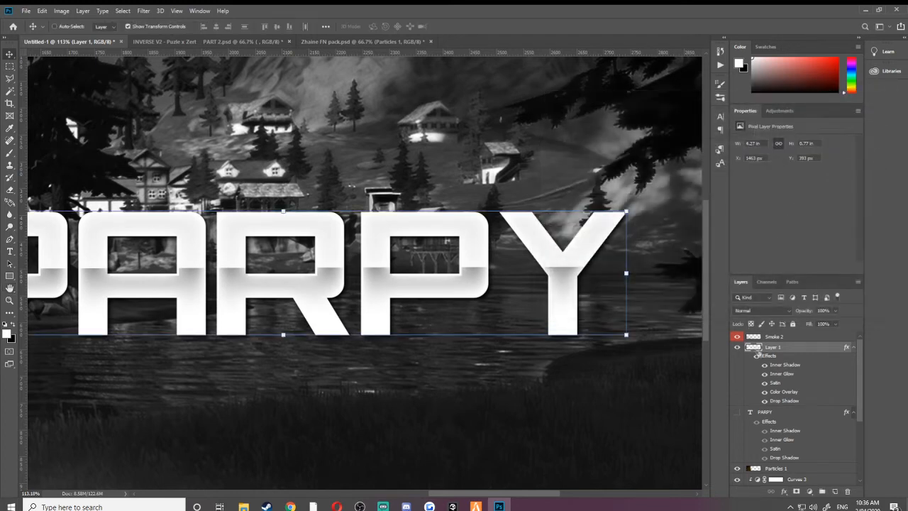
Step: Add a Curves adjustment clipped to the merged title layer and shape it into an S-curve with brighter highlights and darker shadows
scroll(518, 275, "down", 8)
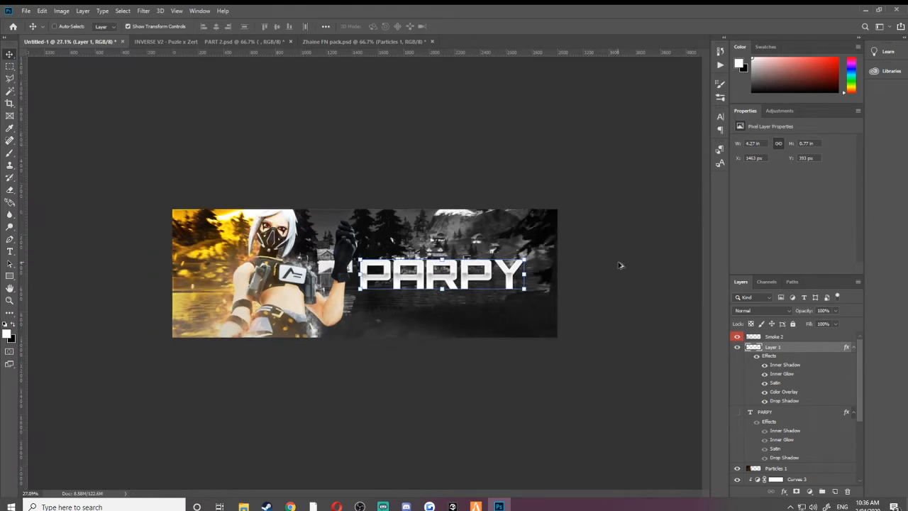
scroll(619, 266, "up", 4)
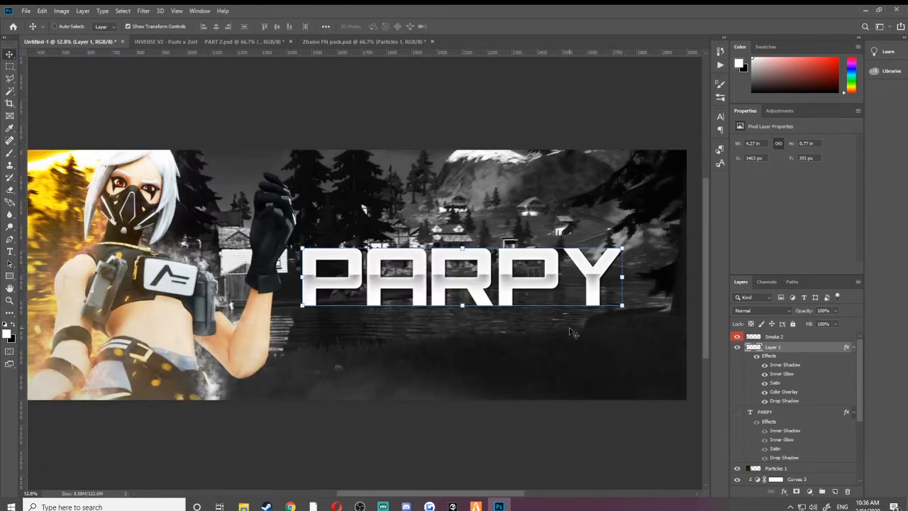
left_click(810, 491)
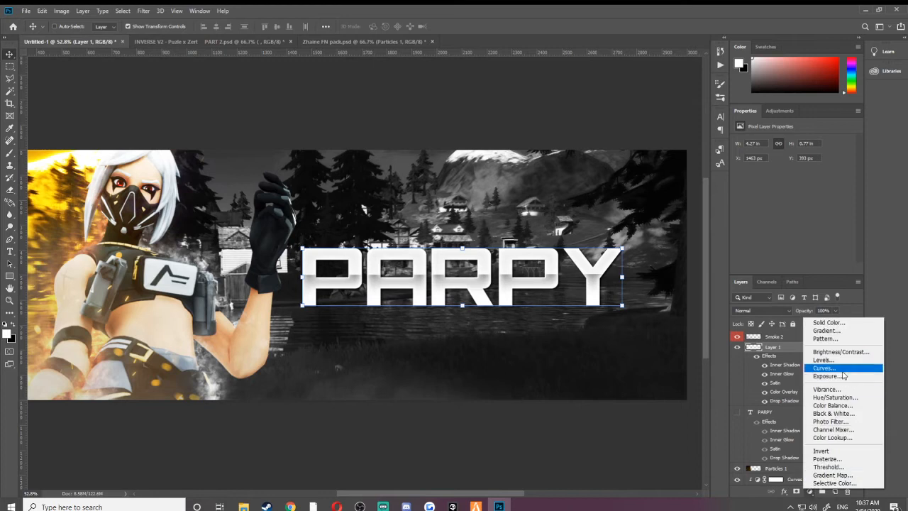
left_click(825, 369)
right_click(796, 351)
left_click(830, 246)
left_click(792, 268)
left_click_drag(831, 183, 827, 176)
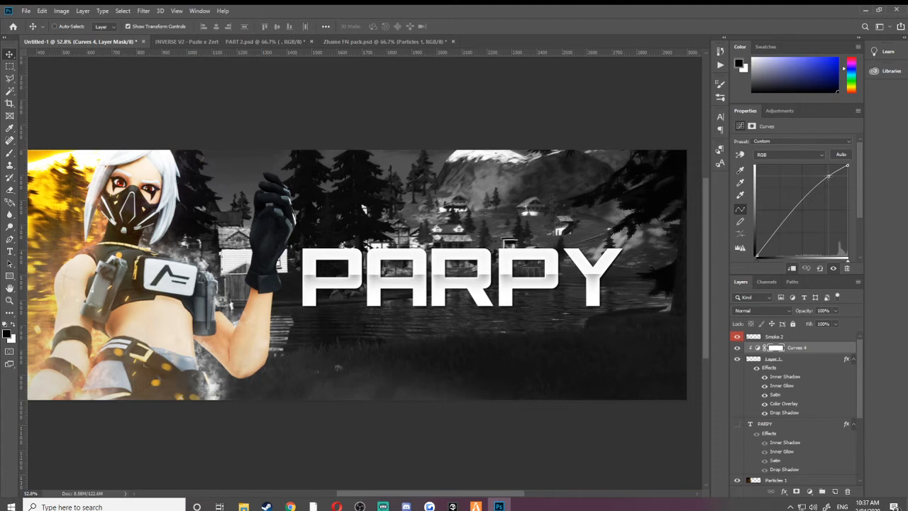
left_click_drag(775, 234, 784, 244)
left_click(829, 176)
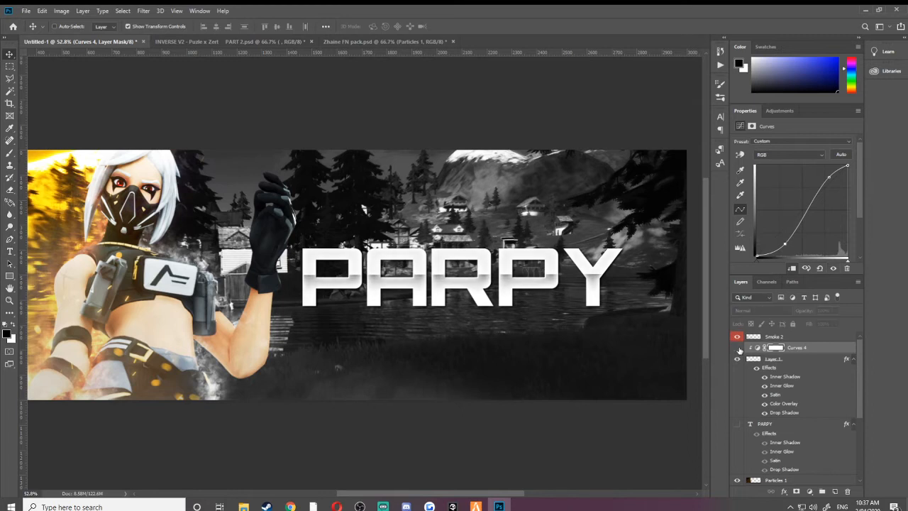
left_click(814, 350)
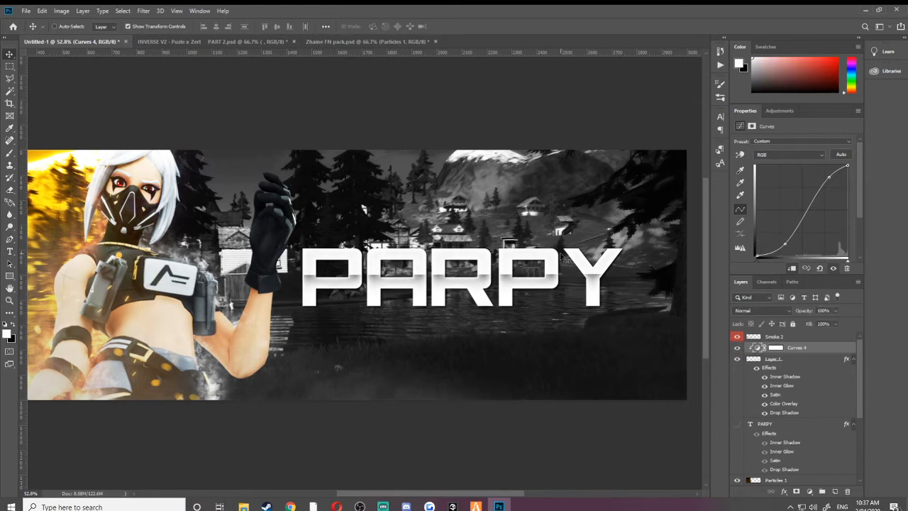
Step: Rasterize the merged title layer's style and delete the hidden original PARPY text layer
scroll(564, 258, "down", 4)
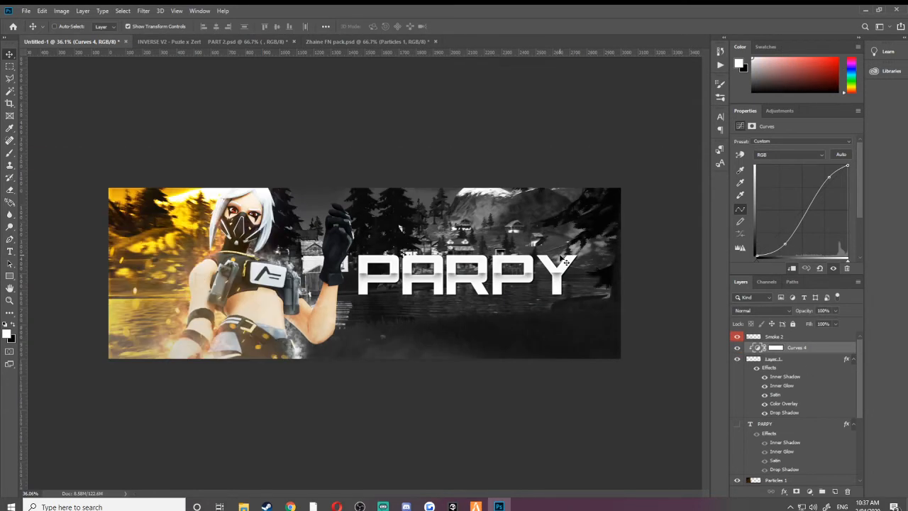
scroll(531, 278, "up", 4)
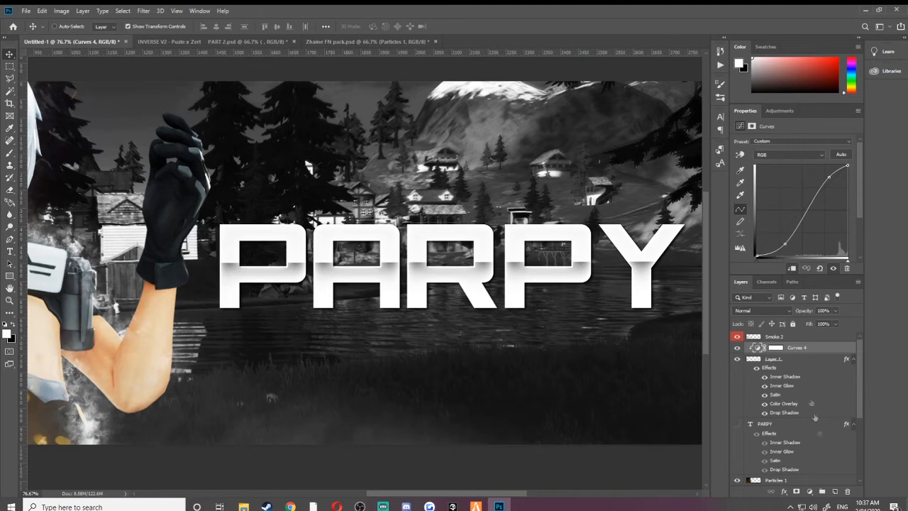
left_click(796, 360)
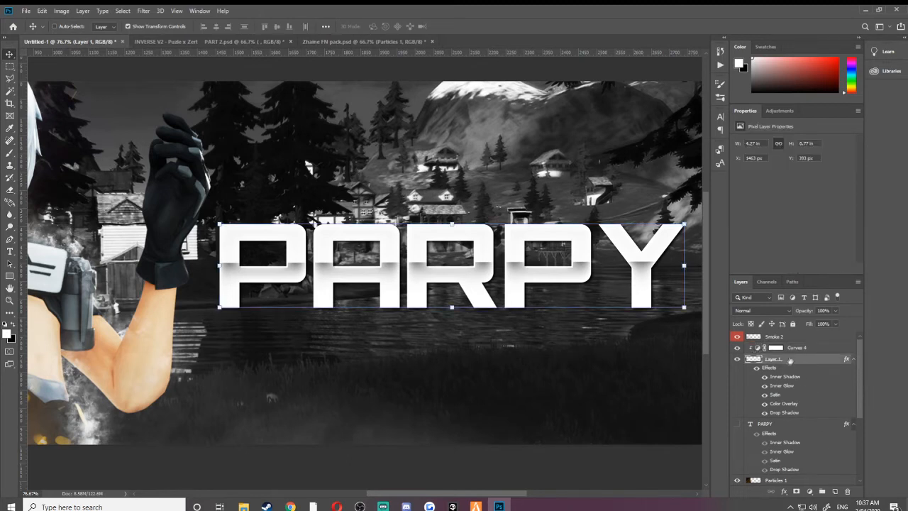
right_click(790, 360)
left_click(714, 250)
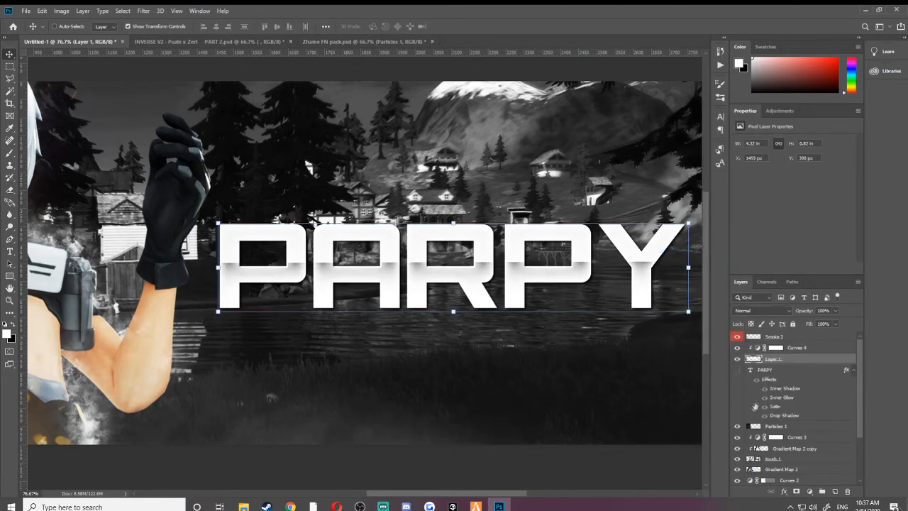
left_click(783, 372)
key("Delete")
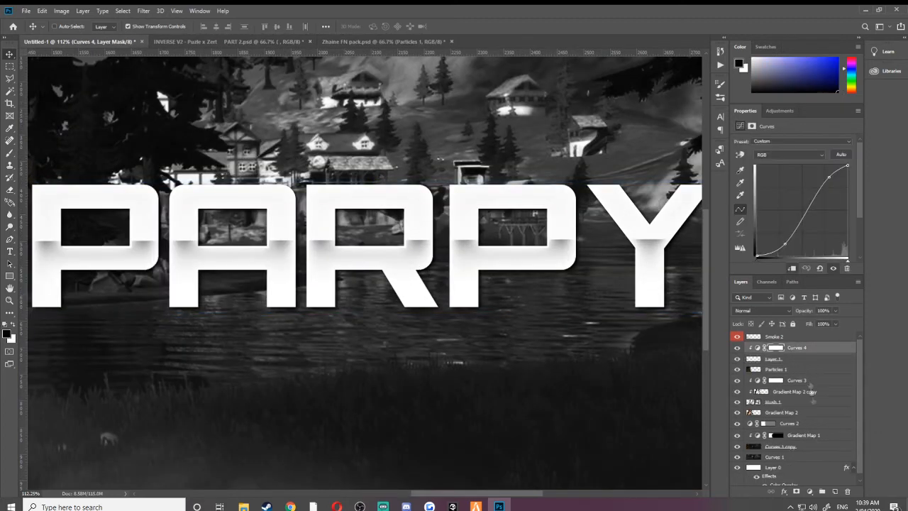
Step: Add a new empty layer above the title's Curves adjustment and clip it to the title layer
left_click(836, 491)
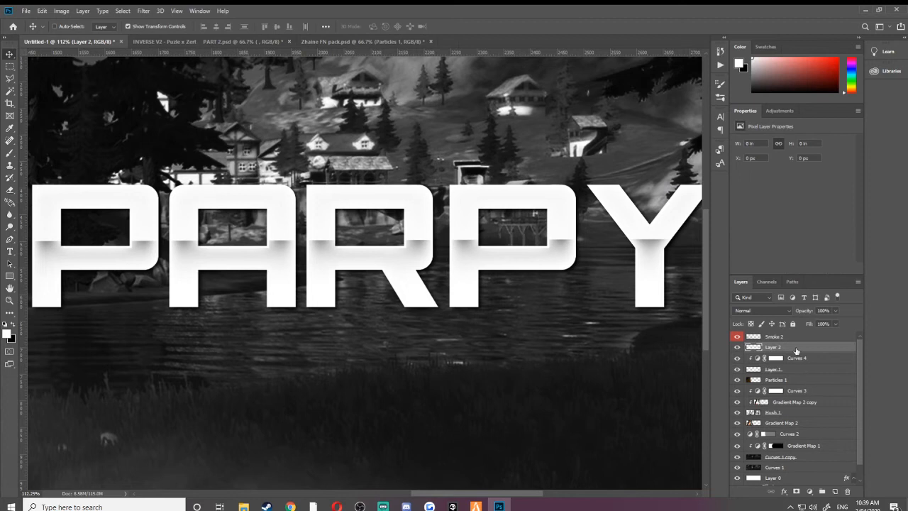
right_click(796, 350)
left_click(720, 279)
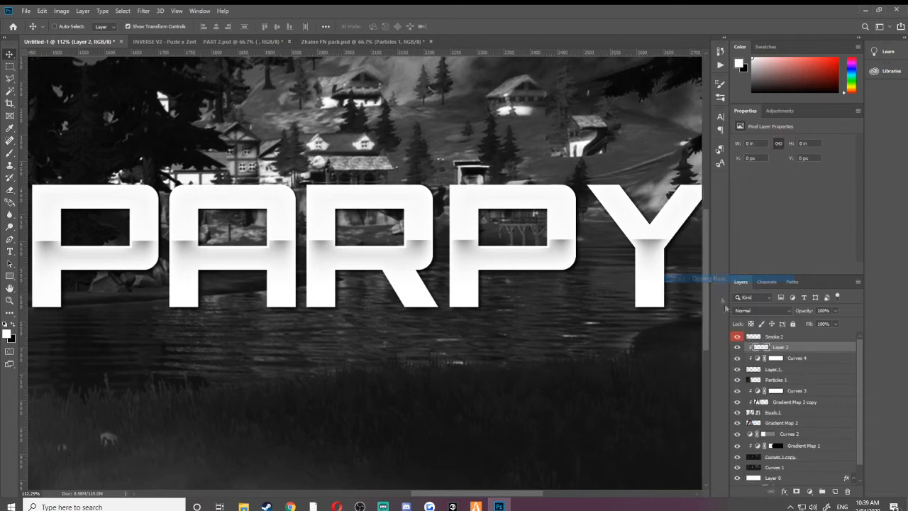
Step: Sample a bright yellow from the gold-tinted landscape behind the character as the Brush color
scroll(523, 264, "down", 3)
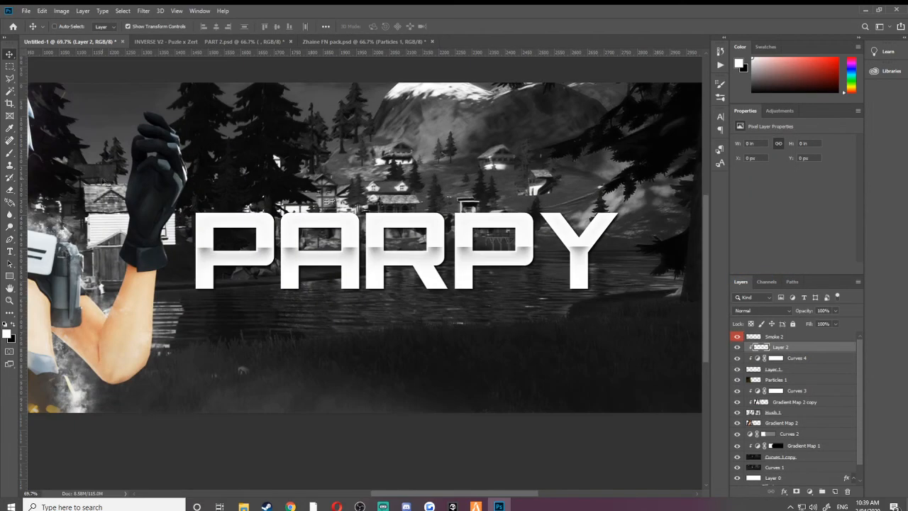
left_click(11, 156)
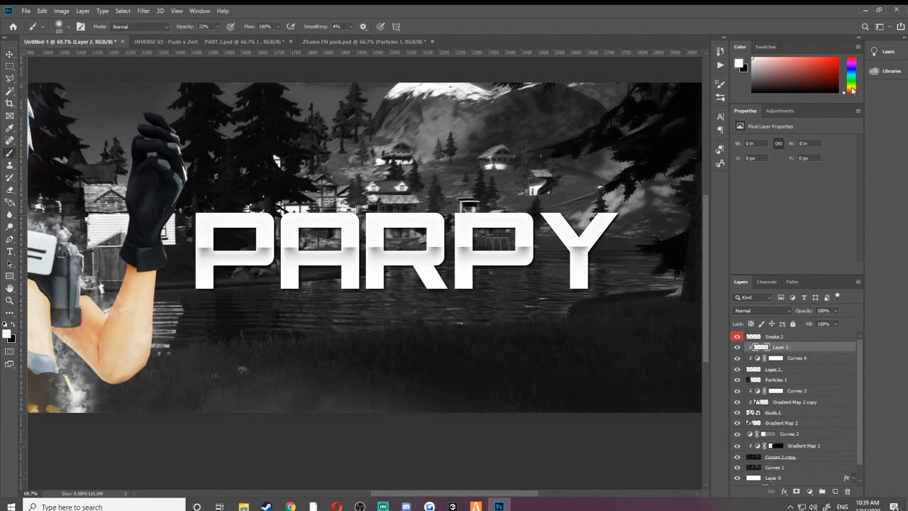
left_click(853, 91)
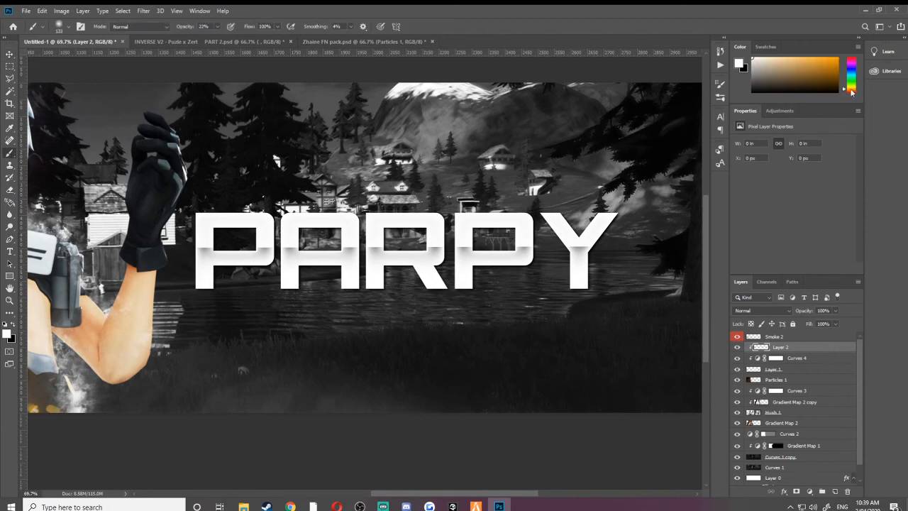
left_click_drag(331, 222, 747, 211)
left_click(247, 163, "alt")
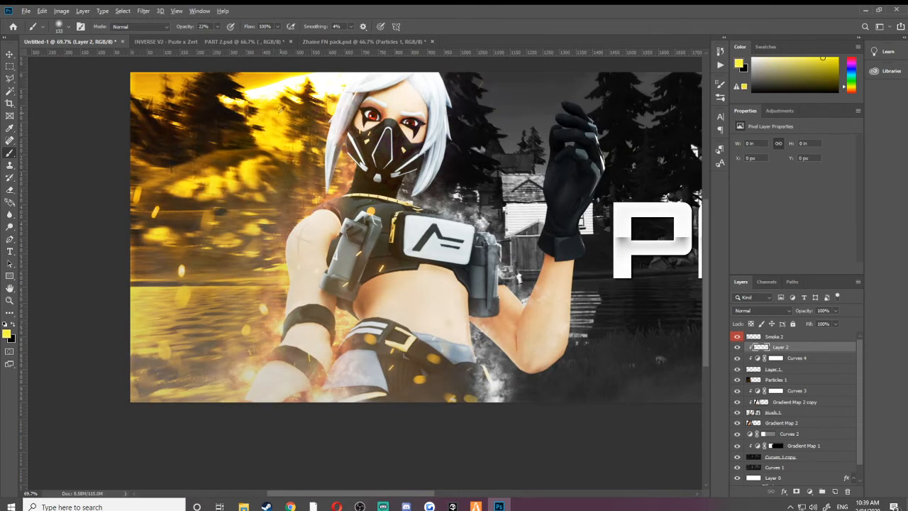
Step: Paint the letter R solid yellow on the clipped layer with a hard 177 px brush at 100% opacity
mouse_move(499, 196)
left_mouse_down()
mouse_move(331, 179)
mouse_move(251, 191)
left_mouse_up()
left_click_drag(436, 211, 433, 227)
key("ctrl+z")
mouse_move(667, 245)
left_mouse_down()
mouse_move(406, 201)
mouse_move(315, 174)
mouse_move(456, 221)
left_mouse_up()
scroll(294, 209, "up", 2)
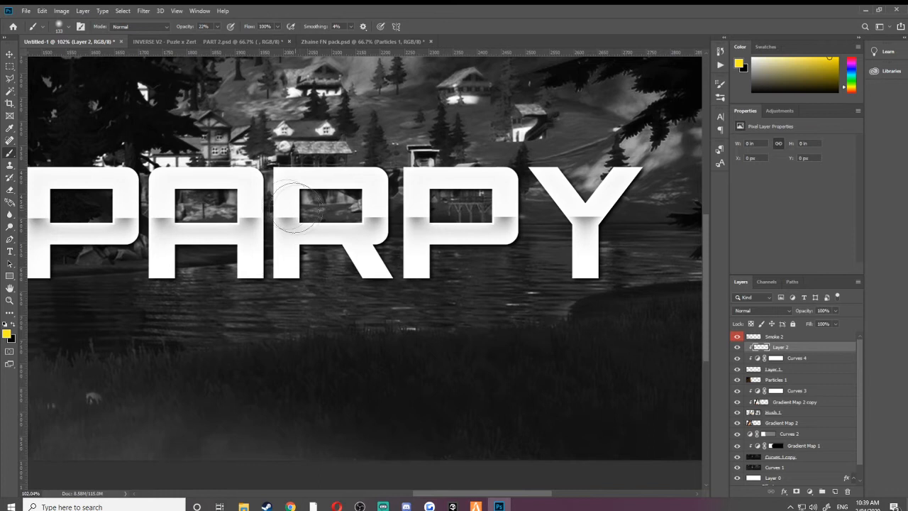
right_click(73, 73)
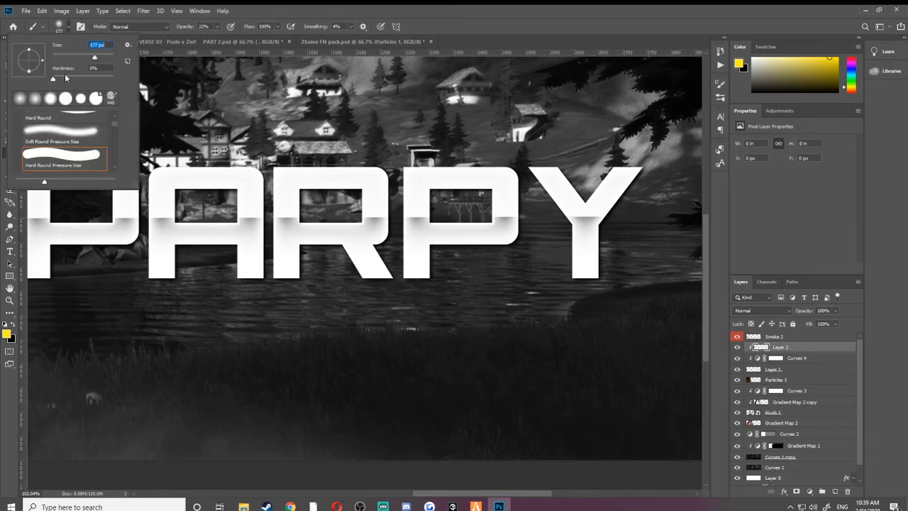
mouse_move(319, 170)
left_mouse_down()
mouse_move(316, 188)
mouse_move(320, 162)
mouse_move(316, 254)
mouse_move(319, 242)
left_mouse_up()
key("0")
key("ctrl+z")
mouse_move(317, 173)
left_mouse_down()
mouse_move(316, 284)
mouse_move(334, 234)
mouse_move(323, 211)
mouse_move(346, 190)
left_mouse_up()
mouse_move(347, 210)
left_mouse_down()
mouse_move(355, 206)
mouse_move(350, 272)
mouse_move(347, 259)
mouse_move(338, 274)
mouse_move(377, 308)
mouse_move(354, 280)
left_mouse_up()
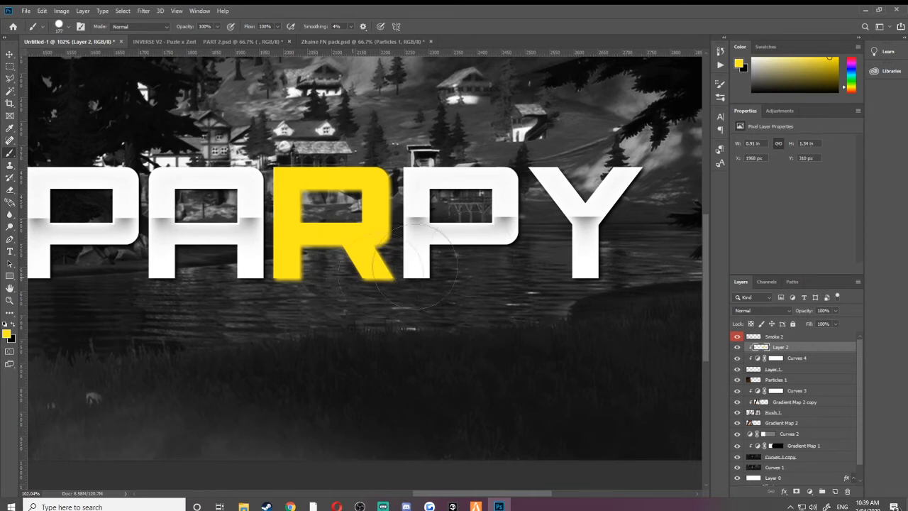
Step: Shade the R with a soft 177 px brush, using orange and dark amber on its lower part and white along its upper edge
left_click_drag(854, 91, 854, 92)
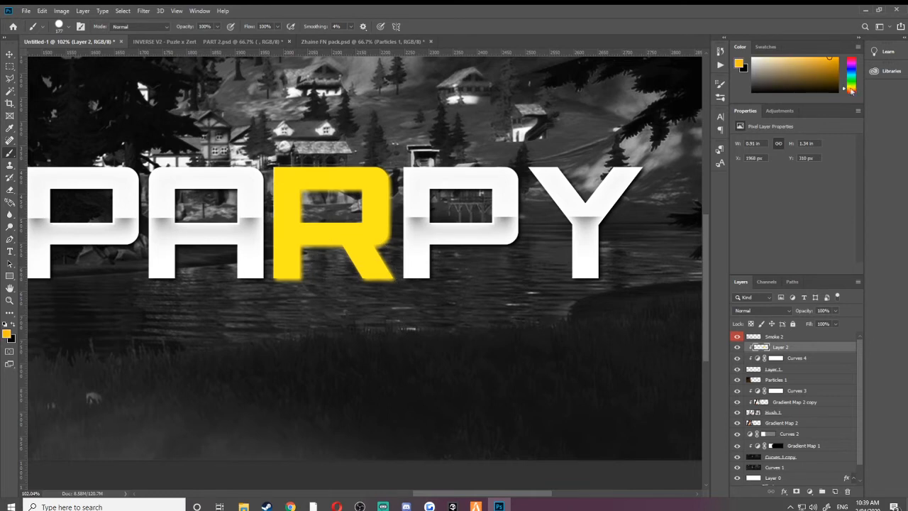
left_click(60, 30)
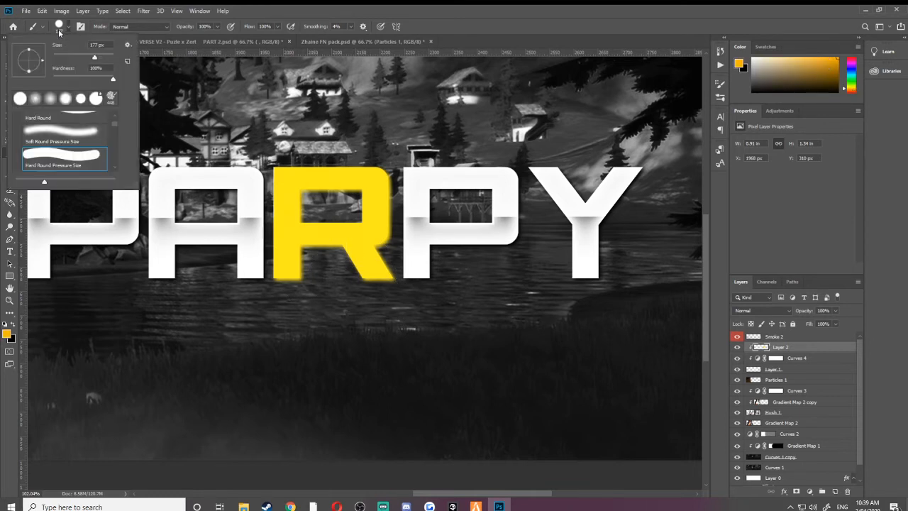
mouse_move(317, 254)
left_mouse_down()
mouse_move(310, 258)
mouse_move(330, 264)
mouse_move(360, 253)
mouse_move(387, 262)
mouse_move(280, 273)
left_mouse_up()
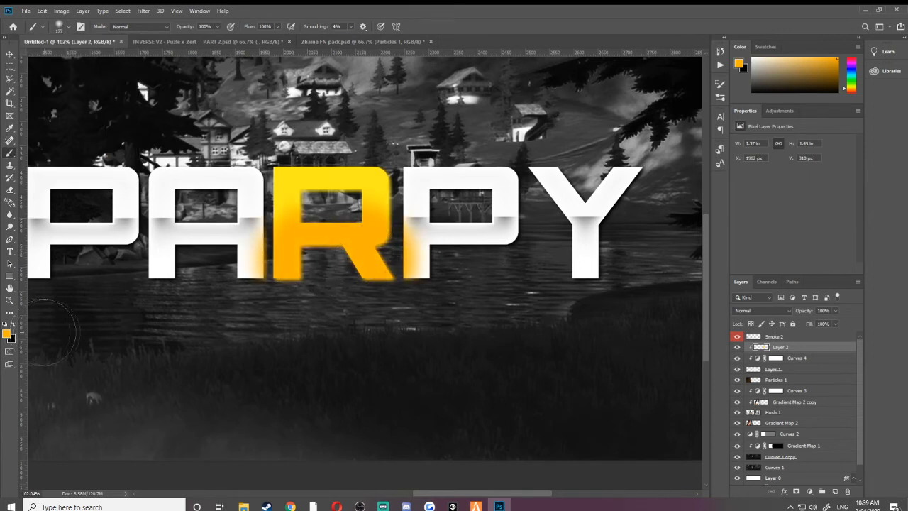
mouse_move(371, 252)
left_mouse_down()
mouse_move(361, 285)
mouse_move(284, 273)
left_mouse_up()
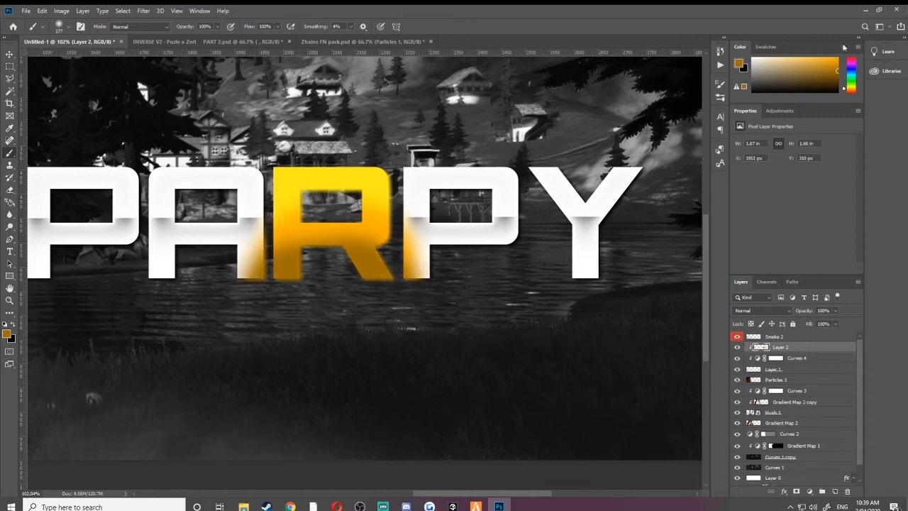
left_click_drag(316, 144, 234, 163)
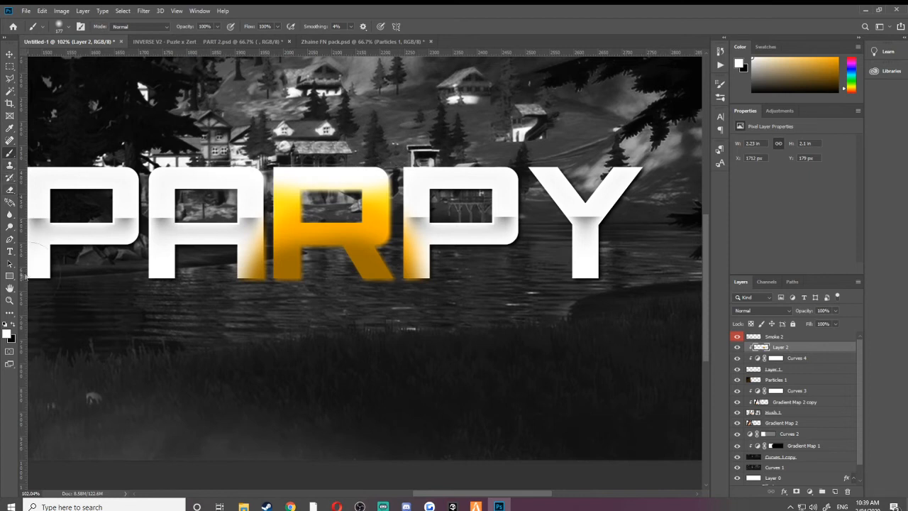
Step: Erase the orange spill from the neighboring A and P with a soft eraser at 42% opacity
left_click(9, 190)
mouse_move(221, 250)
left_mouse_down()
mouse_move(220, 277)
mouse_move(229, 260)
mouse_move(230, 285)
left_mouse_up()
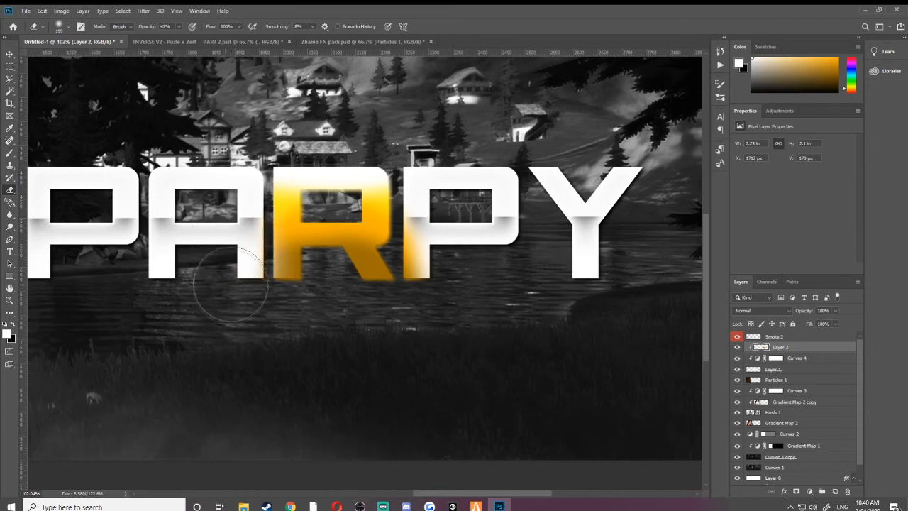
mouse_move(462, 213)
left_mouse_down()
mouse_move(443, 273)
mouse_move(441, 240)
mouse_move(434, 273)
mouse_move(447, 234)
mouse_move(442, 262)
left_mouse_up()
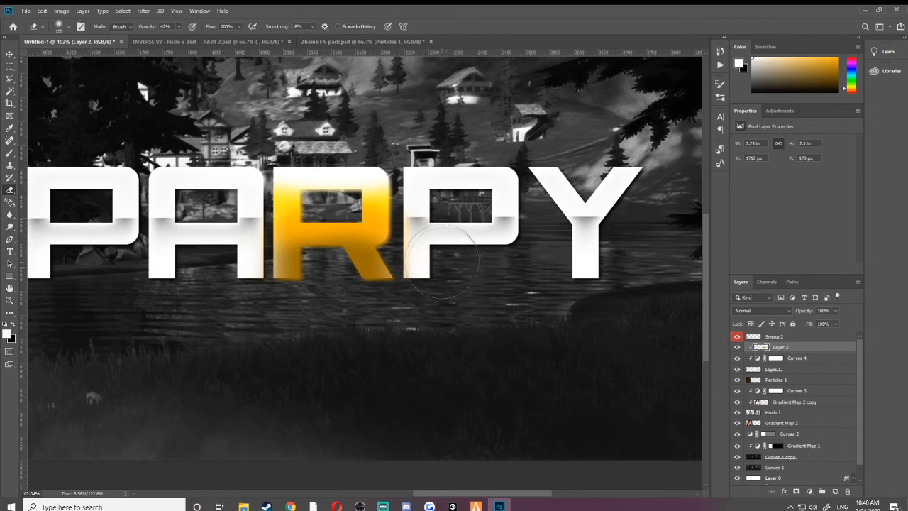
scroll(406, 173, "up", 2)
Step: Change the painted color layer's blend mode to Pin Light
left_click(15, 55)
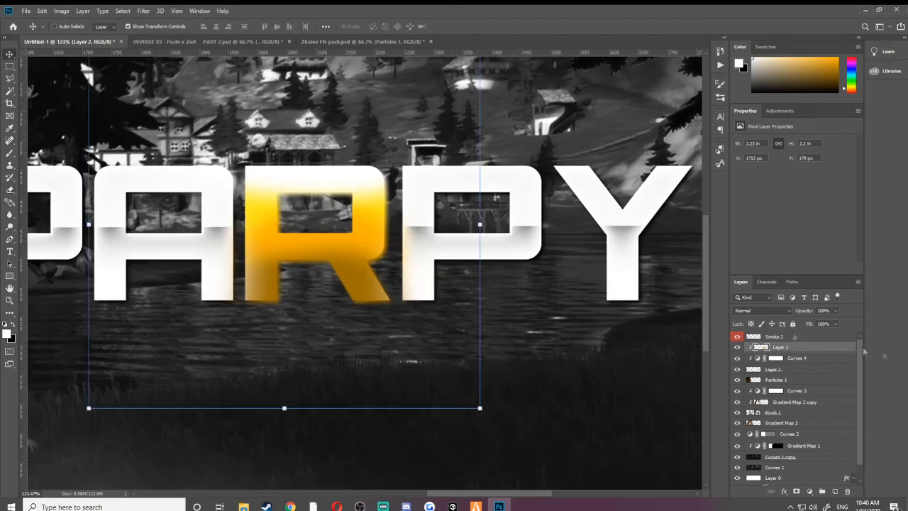
left_click(780, 312)
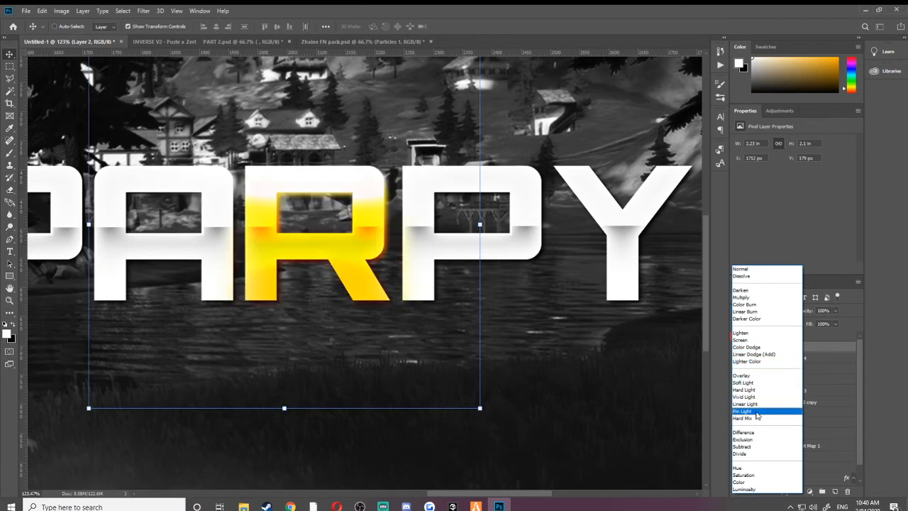
left_click(756, 412)
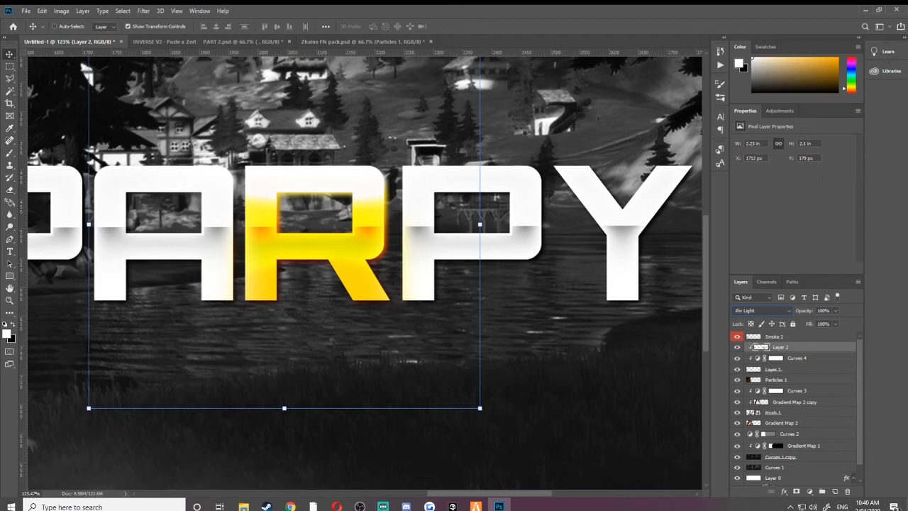
Step: Sample the yellow from the R and paint it over the letter's white upper part
left_click(10, 153)
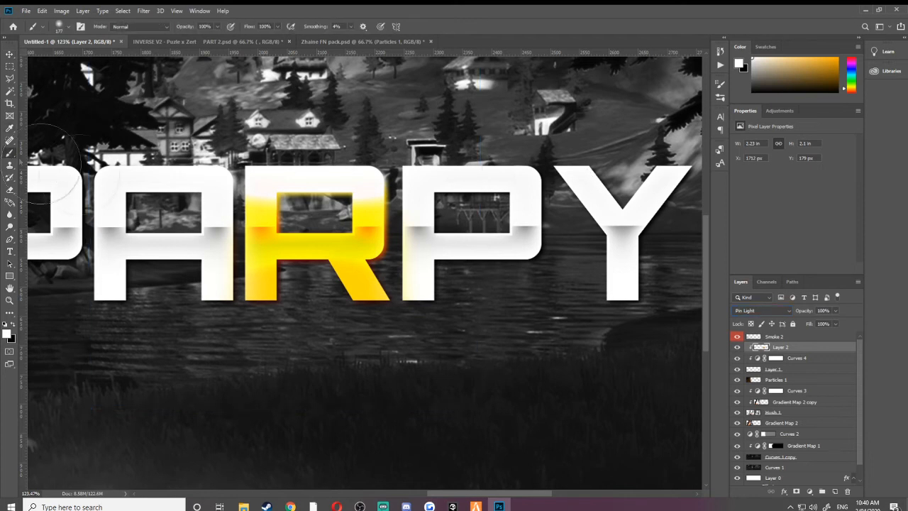
left_click(306, 252, "alt")
mouse_move(296, 173)
left_mouse_down()
mouse_move(286, 177)
mouse_move(344, 182)
left_mouse_up()
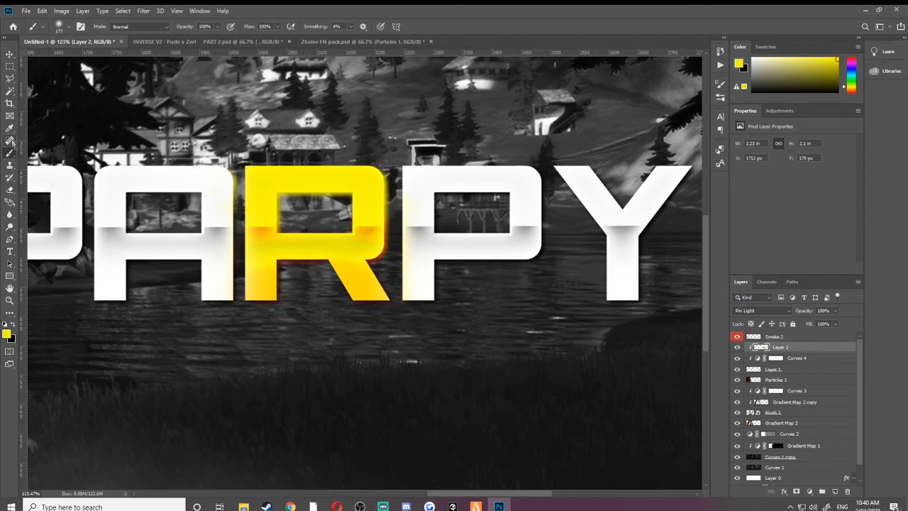
Step: Erase the remaining yellow spill from the neighboring A and P with a harder 199 px eraser at 42% opacity
left_click(11, 178)
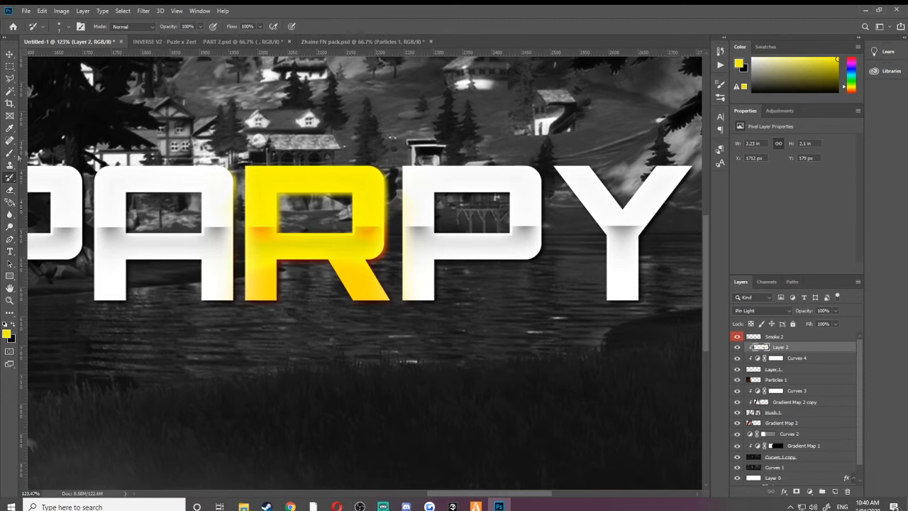
left_click(10, 189)
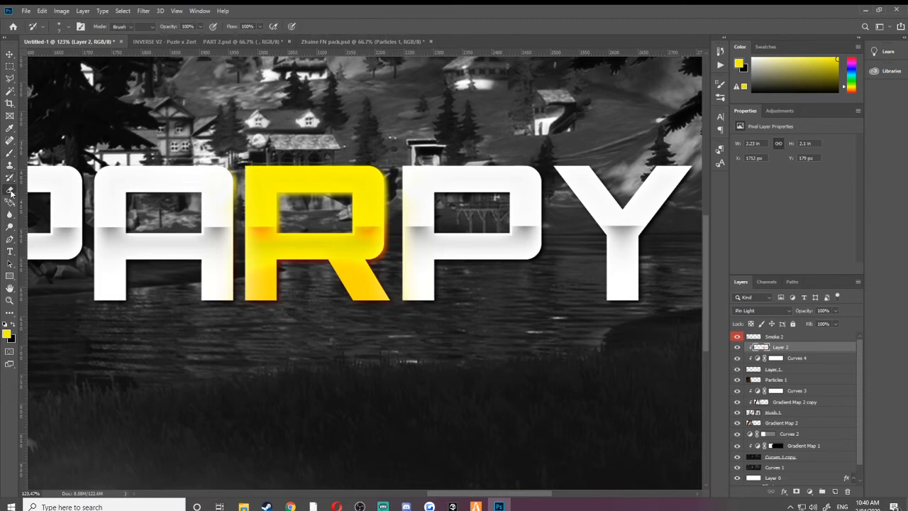
left_click(58, 26)
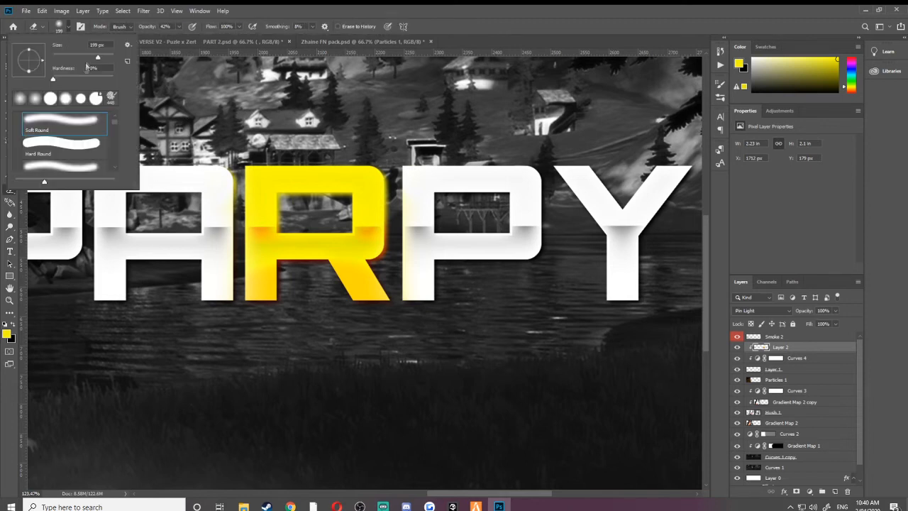
left_click(179, 197)
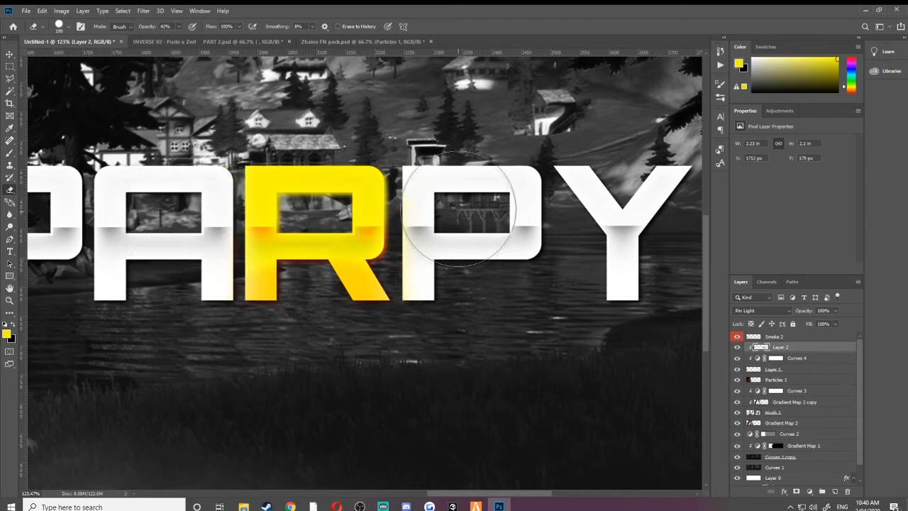
scroll(505, 218, "down", 5)
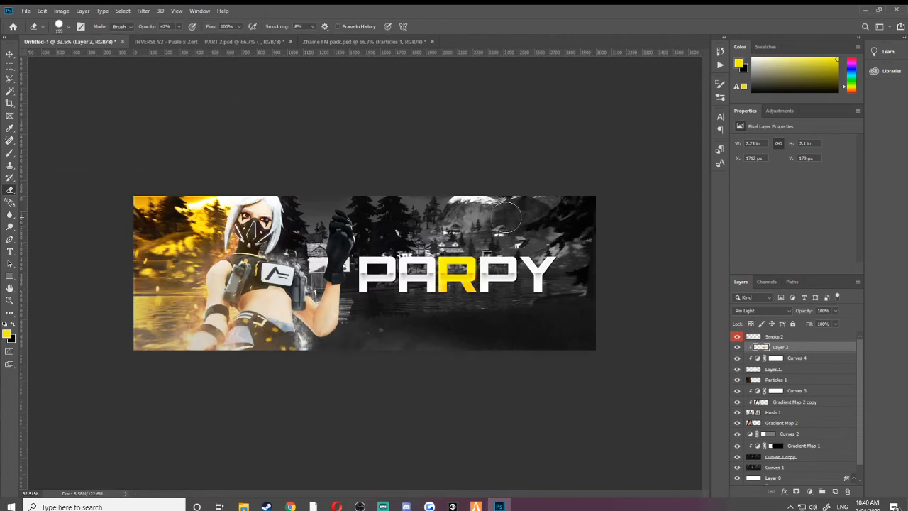
scroll(510, 225, "up", 1)
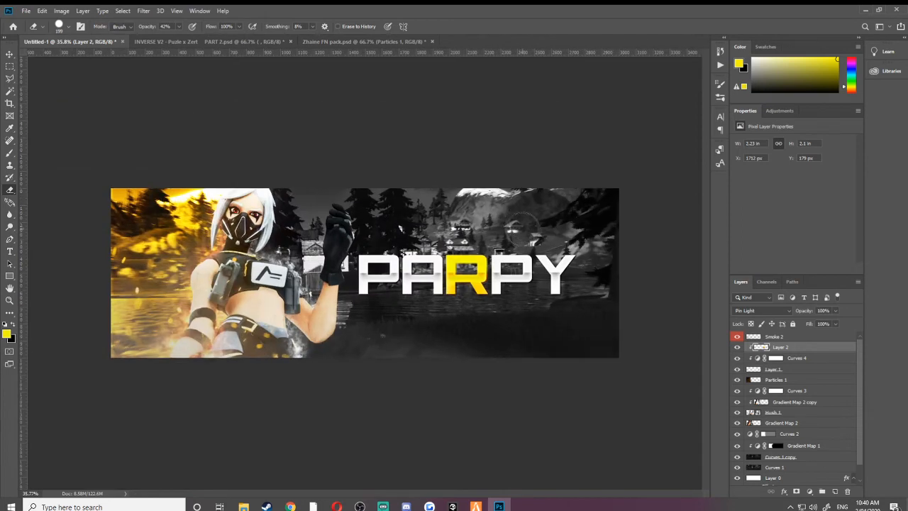
Step: Draw a thin horizontal yellow rectangle about 107 px wide above the second P of the title
left_click(8, 54)
scroll(582, 173, "up", 2)
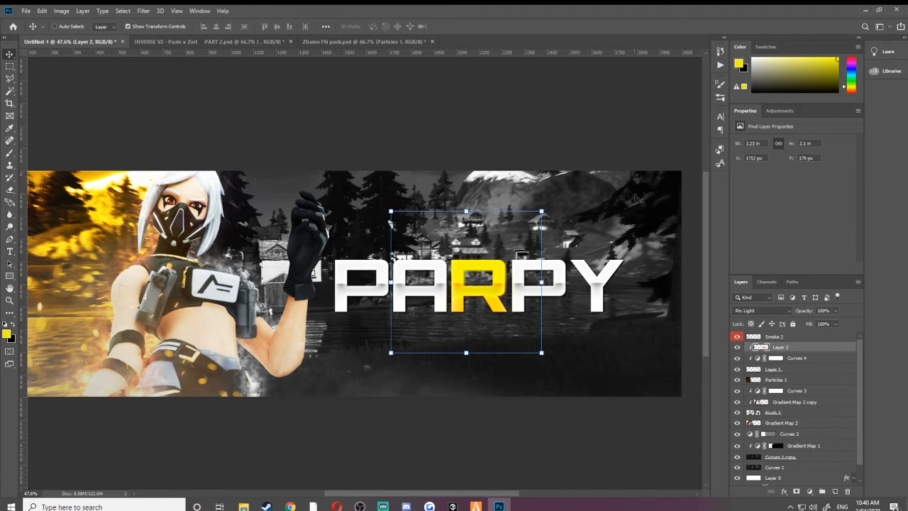
scroll(389, 160, "up", 3)
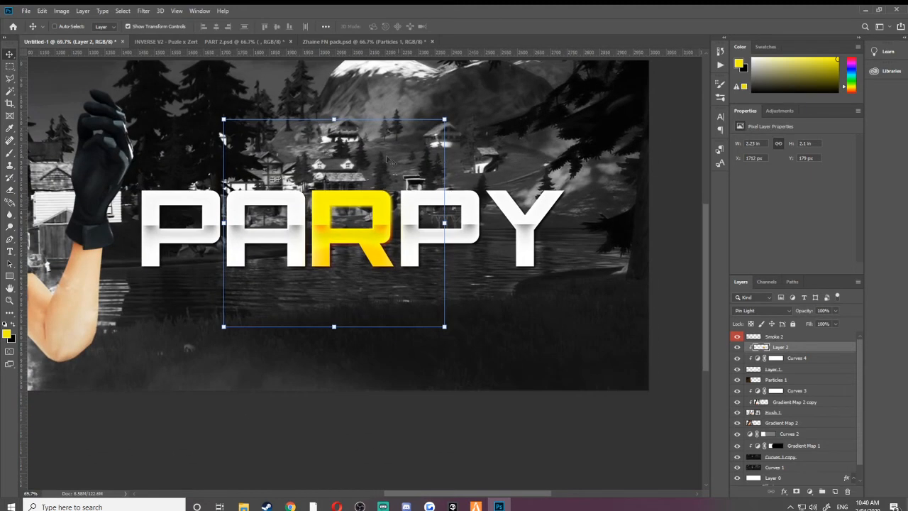
left_click(9, 276)
left_click_drag(434, 134, 470, 138)
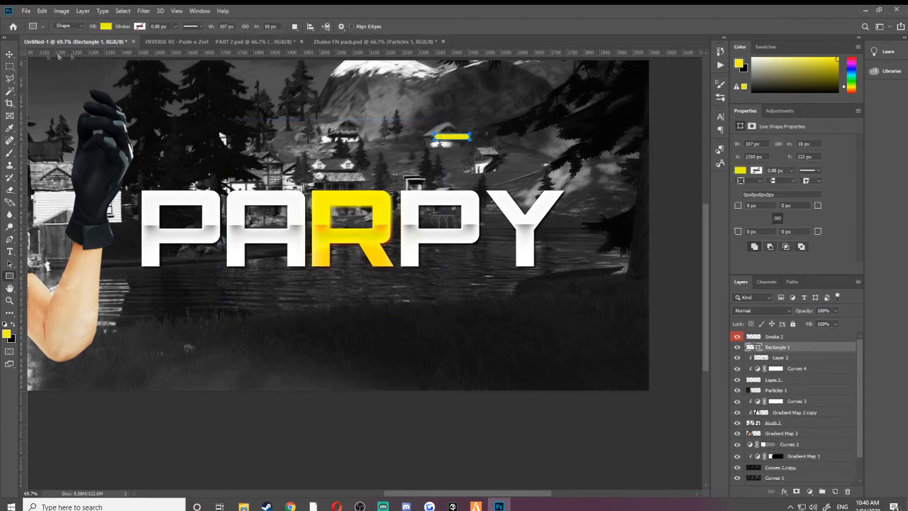
left_click(10, 54)
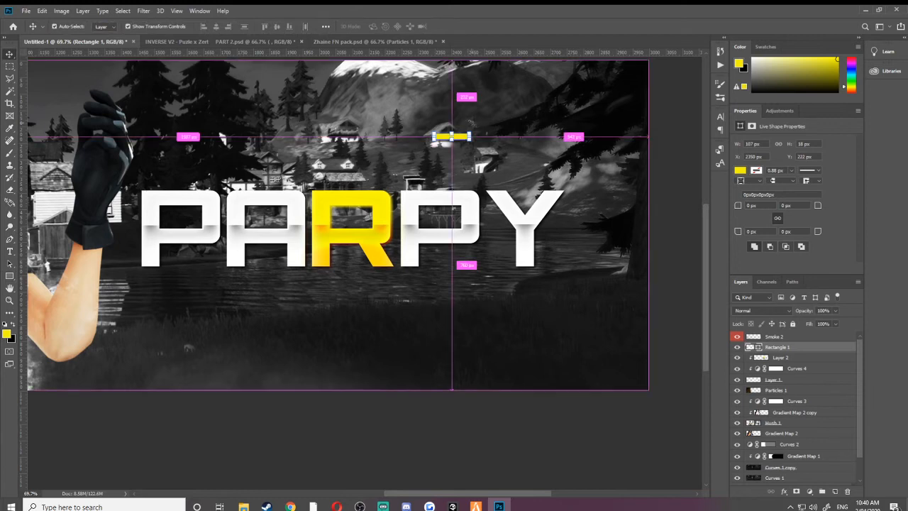
Step: Duplicate the yellow bar, rotate the copy 90 degrees and align it with the bar's right end to form a corner bracket
key("ctrl+j")
key("ctrl+t")
left_click_drag(478, 131, 459, 169)
scroll(458, 142, "up", 3)
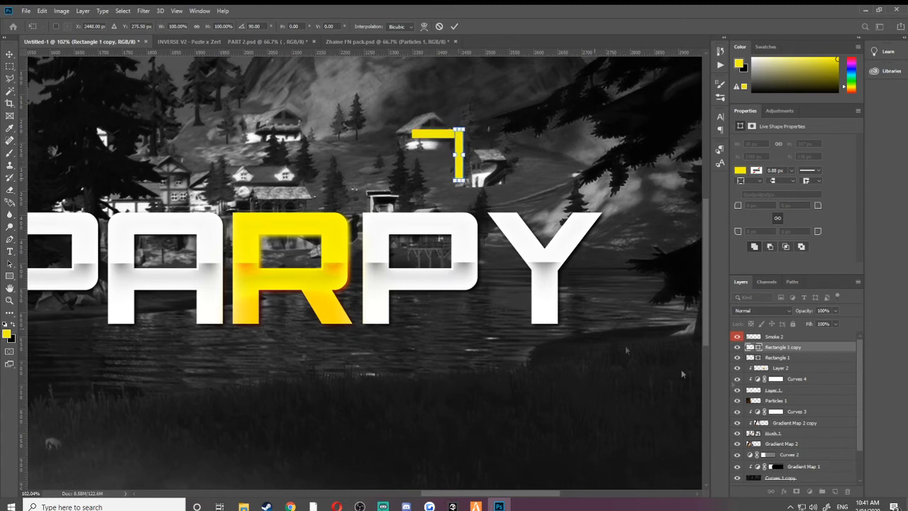
key("Return")
Step: Rasterize the two yellow bar layers and merge them into a single corner bracket layer
left_click(791, 358, "shift")
right_click(793, 352)
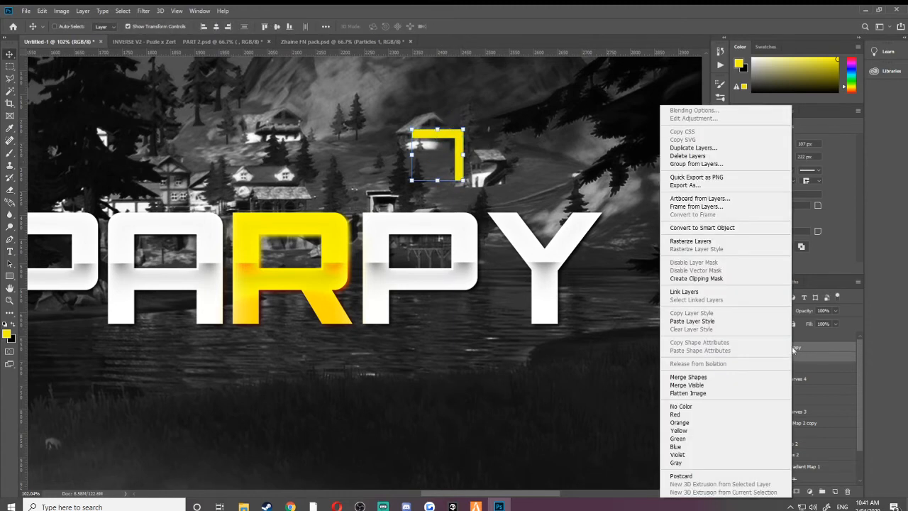
left_click(728, 242)
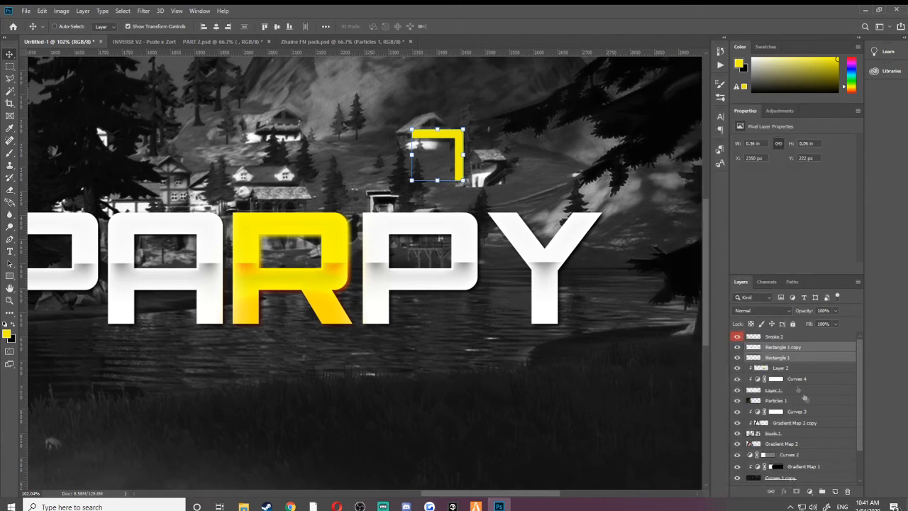
scroll(459, 142, "down", 5)
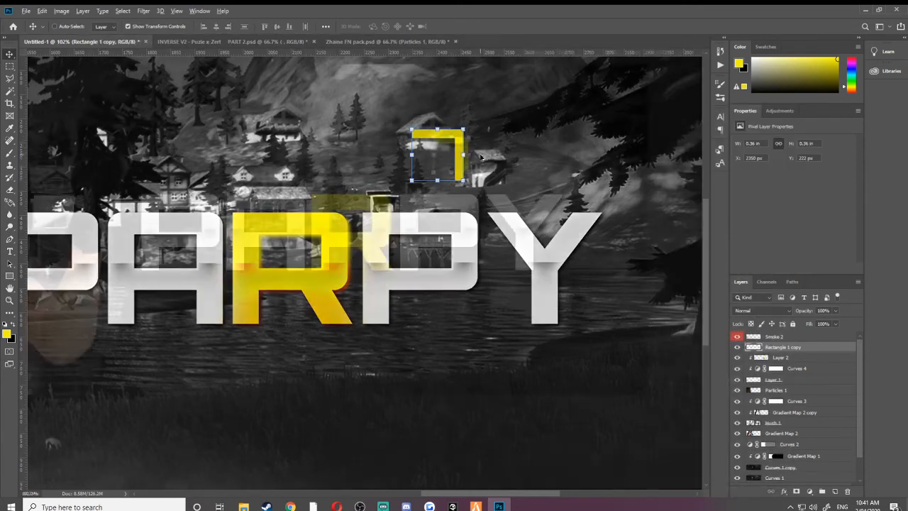
Step: Scale the yellow corner bracket down to about 0.17 in wide and place it beside the upper right corner of the title's Y
scroll(366, 150, "up", 5)
key("ctrl+t")
left_click_drag(366, 151, 537, 245)
key("Return")
left_click_drag(374, 251, 479, 175)
Step: Duplicate the small bracket, rotate the copy 180 degrees and place it at the lower left corner of the title's first P
key("ctrl+j")
left_click_drag(652, 145, 61, 295)
left_click_drag(129, 237, 371, 221)
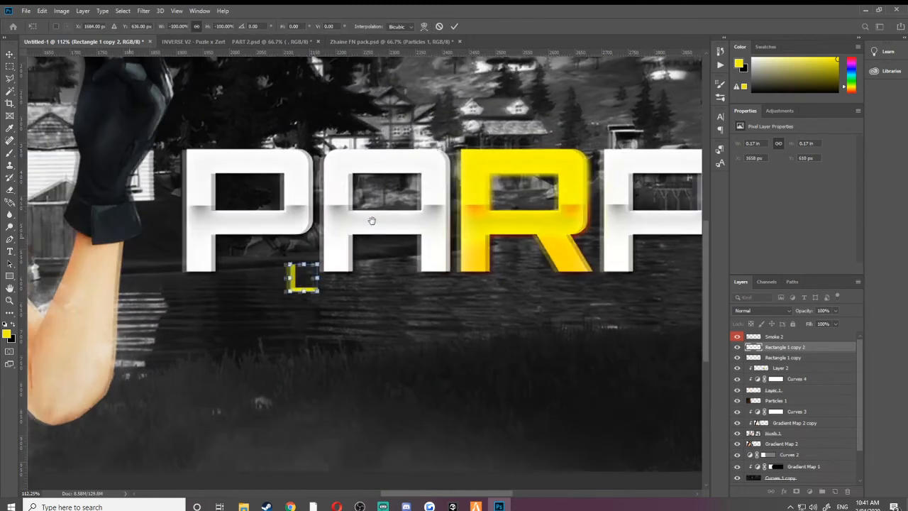
left_click_drag(305, 280, 176, 278)
Step: Examine the placement of the two corner brackets around the PARPY title, both close up and in the whole header
left_click(9, 68)
scroll(438, 204, "down", 5)
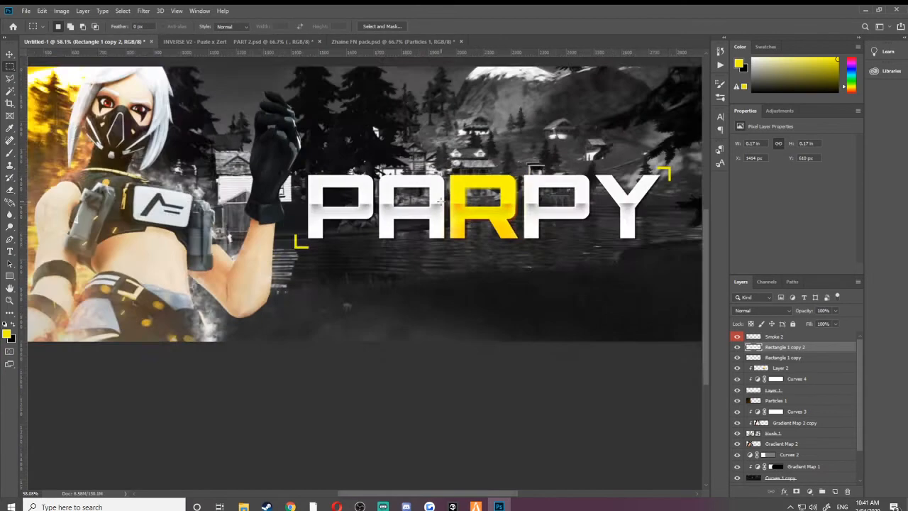
scroll(629, 276, "up", 3)
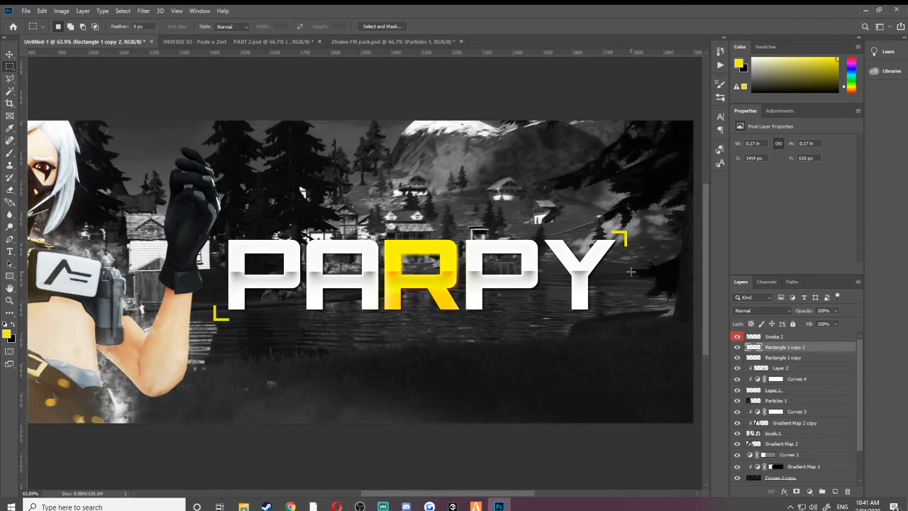
left_click(10, 54)
scroll(629, 262, "down", 2)
scroll(629, 262, "up", 3)
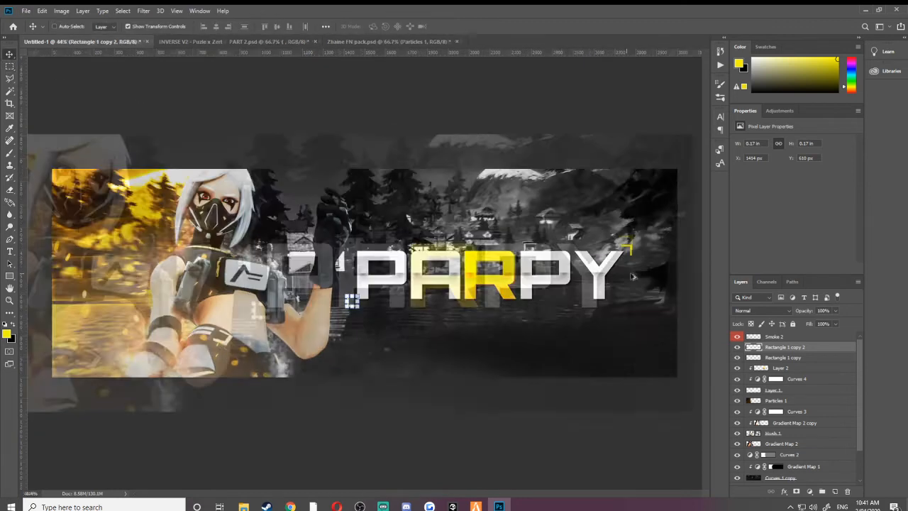
scroll(460, 306, "down", 3)
scroll(459, 346, "up", 5)
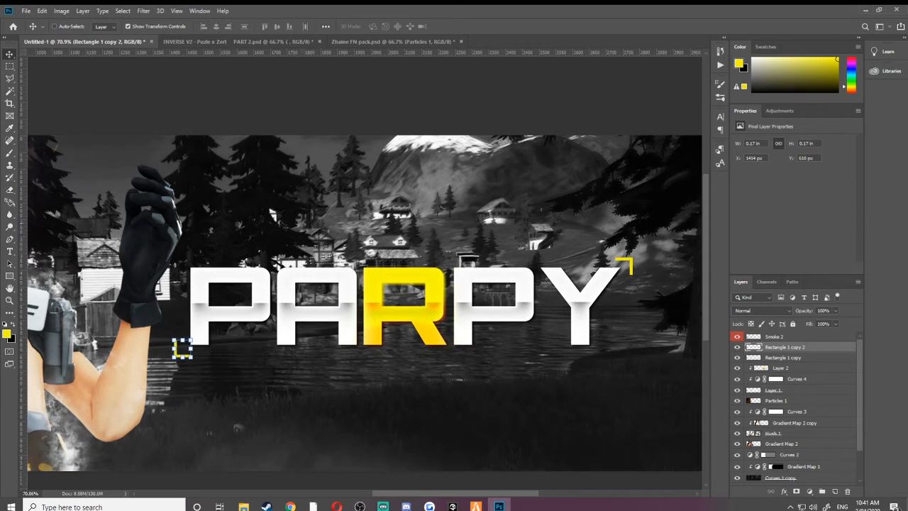
Step: Add a yellow Cafe Nero M54 text line reading "PLAYER FOR SAQR" above the title
left_click(10, 251)
left_click(320, 146)
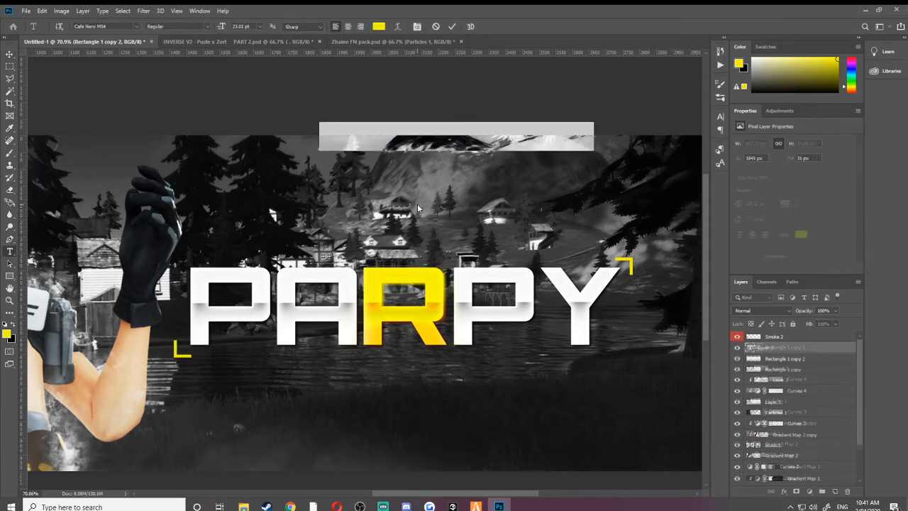
type("SHU")
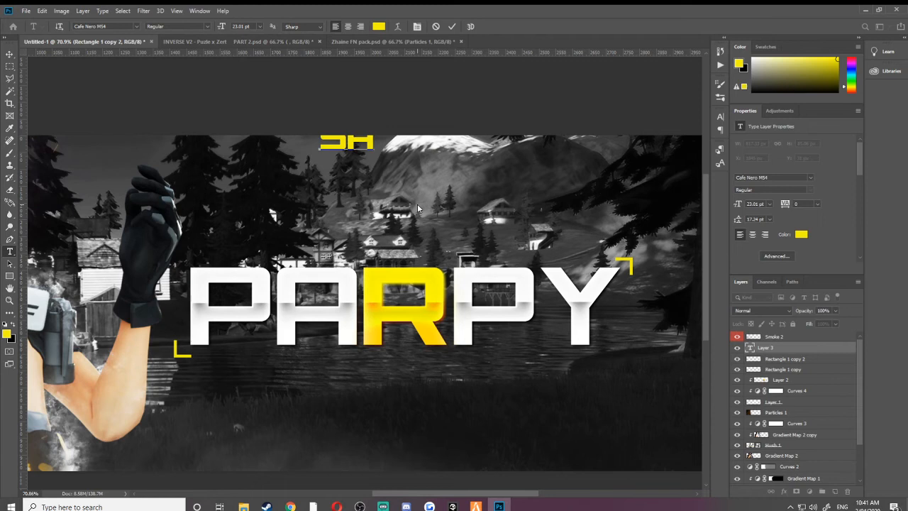
key("BackSpace")
key("BackSpace")
key("BackSpace")
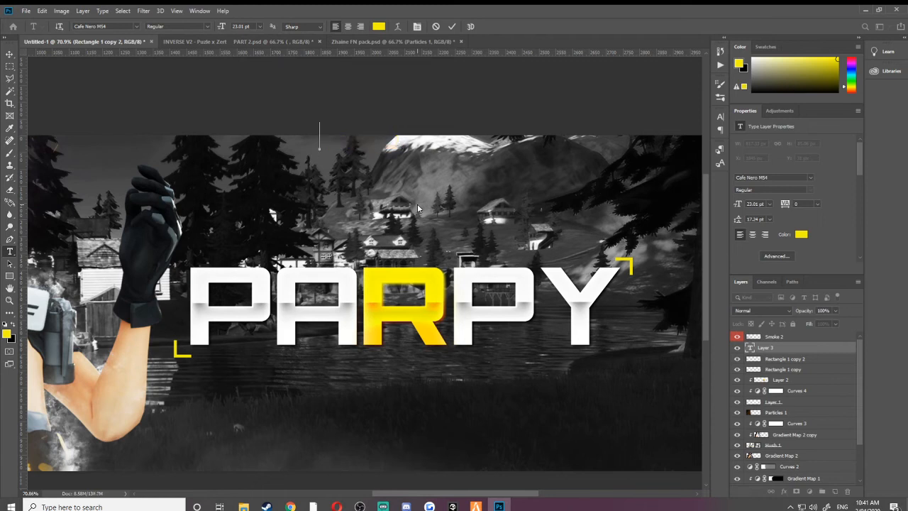
type("PLAYER")
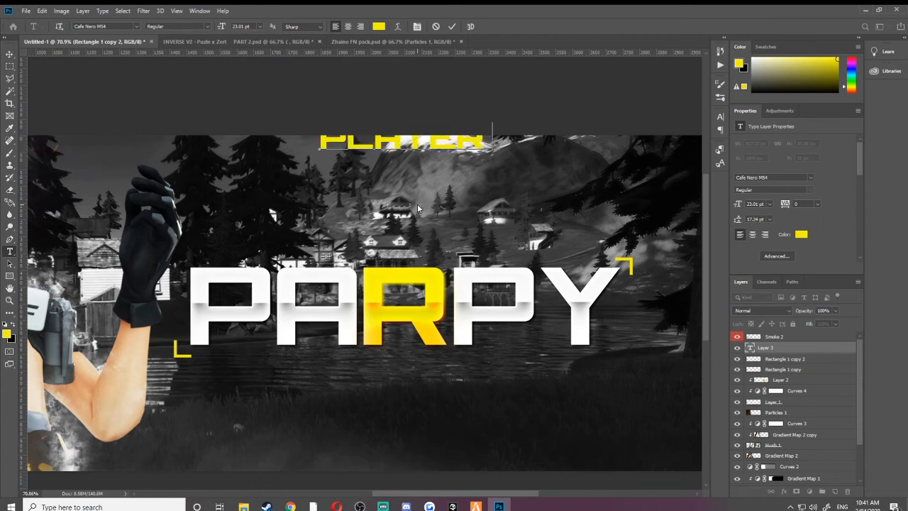
type(" FOR SH")
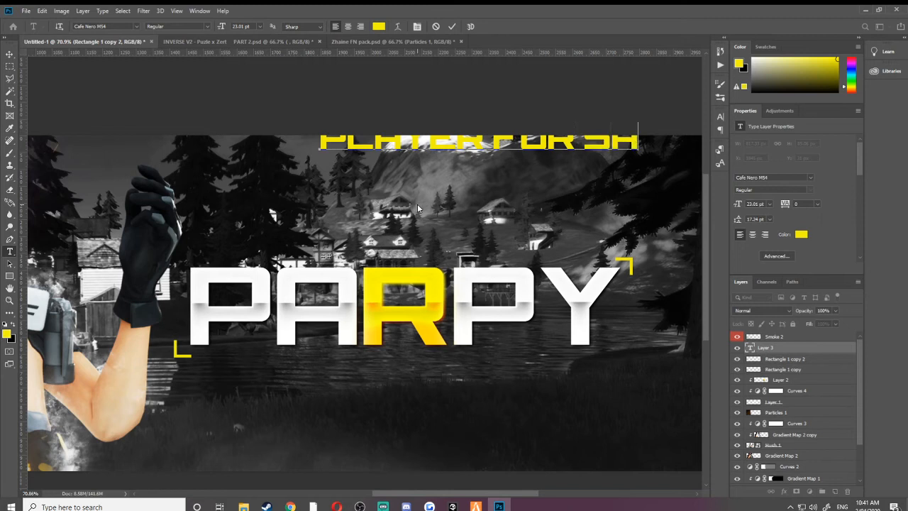
type("OW")
key("BackSpace")
type("R")
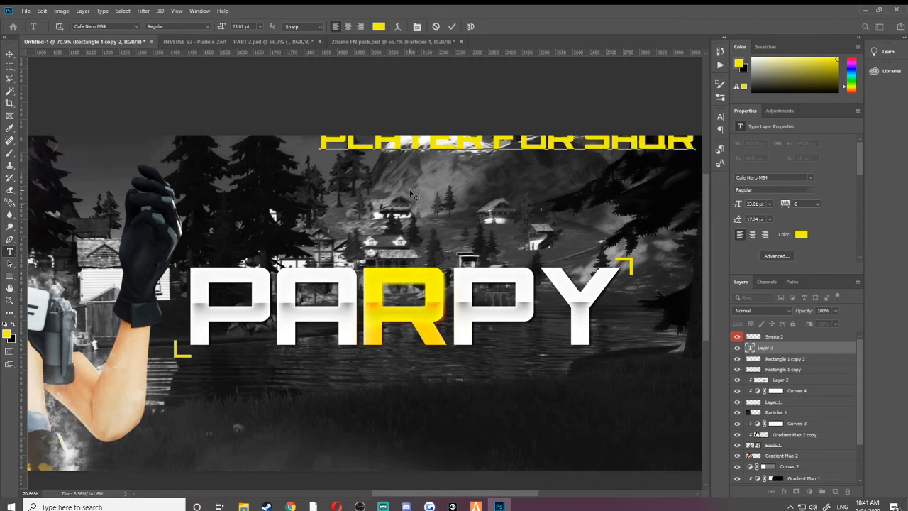
Step: Scale the PLAYER FOR SAQR text to about 40% and place it directly beneath the title's R
left_click(10, 54)
left_click_drag(453, 131, 321, 179)
left_click_drag(375, 172, 435, 356)
scroll(436, 372, "up", 4)
key("alt+space")
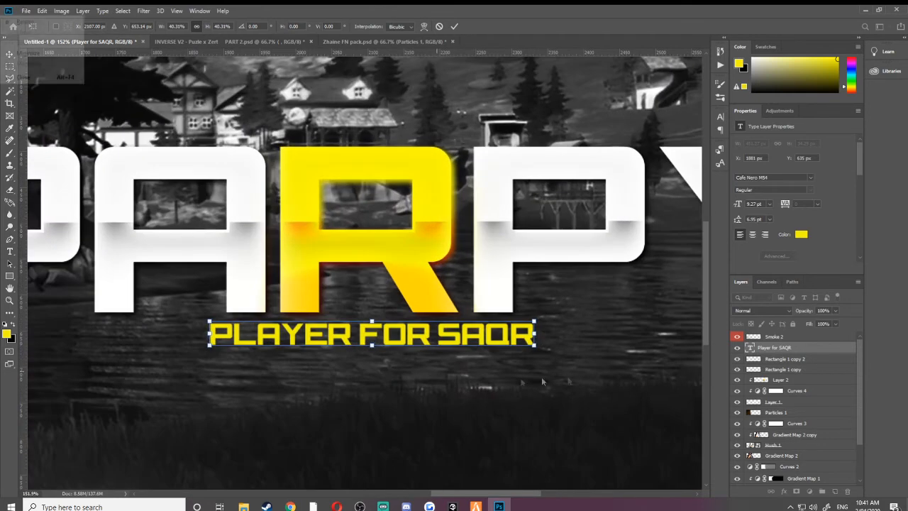
Step: Change the subtitle's text colour to the orange-yellow ffba00
left_click(765, 350)
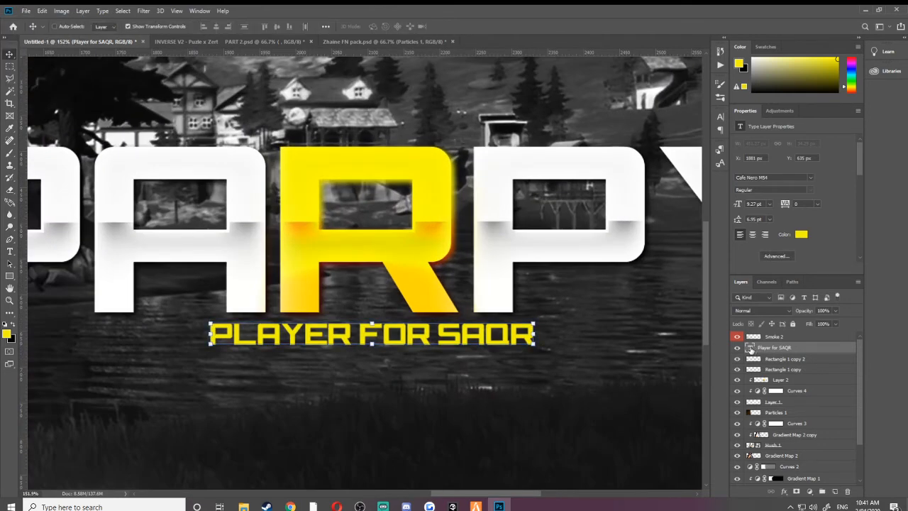
double_click(751, 348)
left_click(801, 234)
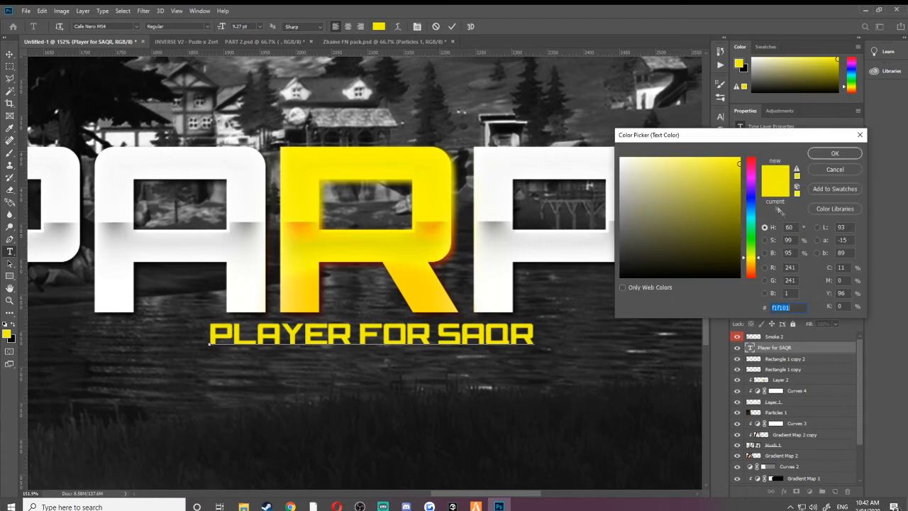
left_click_drag(748, 260, 748, 265)
left_click_drag(746, 148, 751, 155)
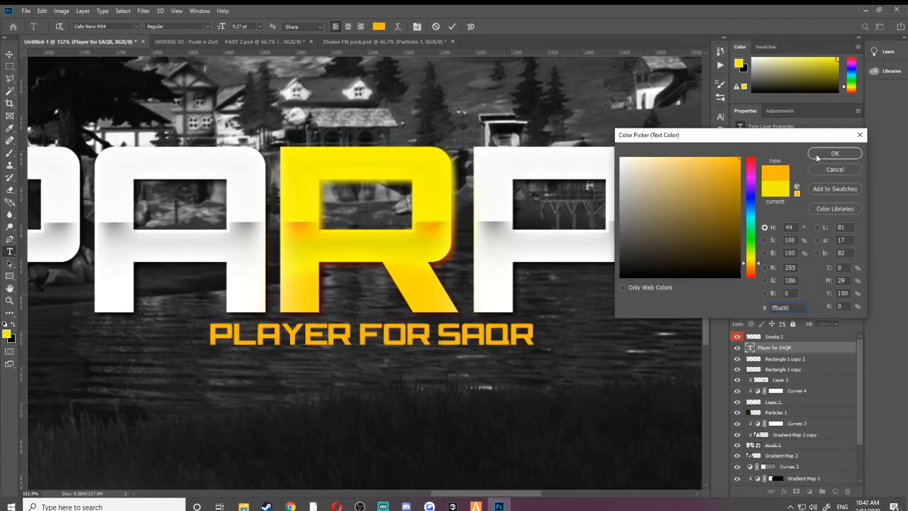
left_click(818, 157)
left_click(801, 336)
Step: Add a white inner shadow in Normal mode at 100% opacity to the subtitle with a small distance, leaving Stroke disabled
key("v")
right_click(799, 349)
left_click(695, 78)
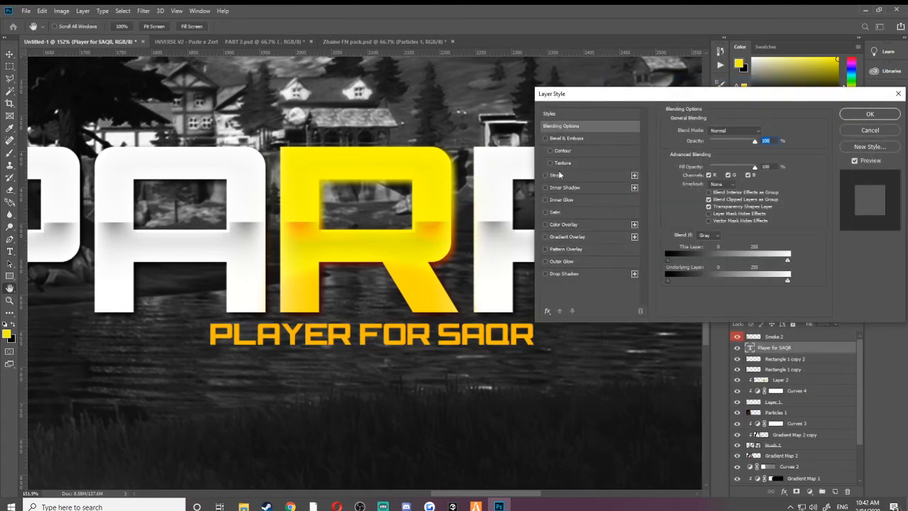
left_click(557, 175)
left_click(546, 176)
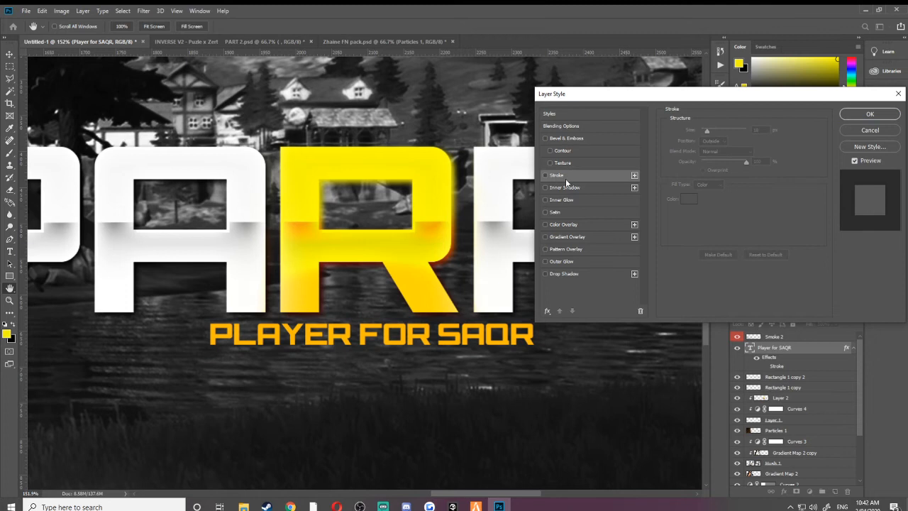
left_click(565, 188)
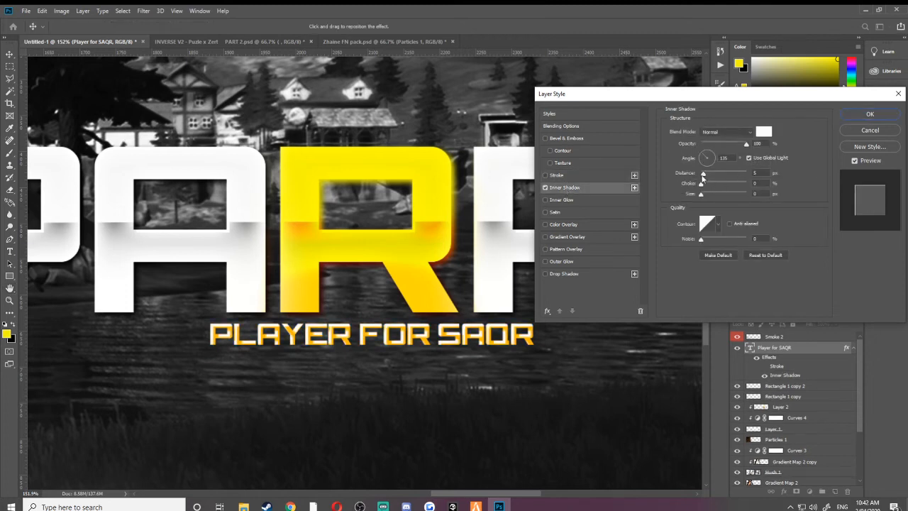
left_click_drag(702, 174, 702, 175)
Step: Add a black drop shadow and a white Overlay inner glow with 14% choke and 4 px size to the subtitle
left_click(575, 275)
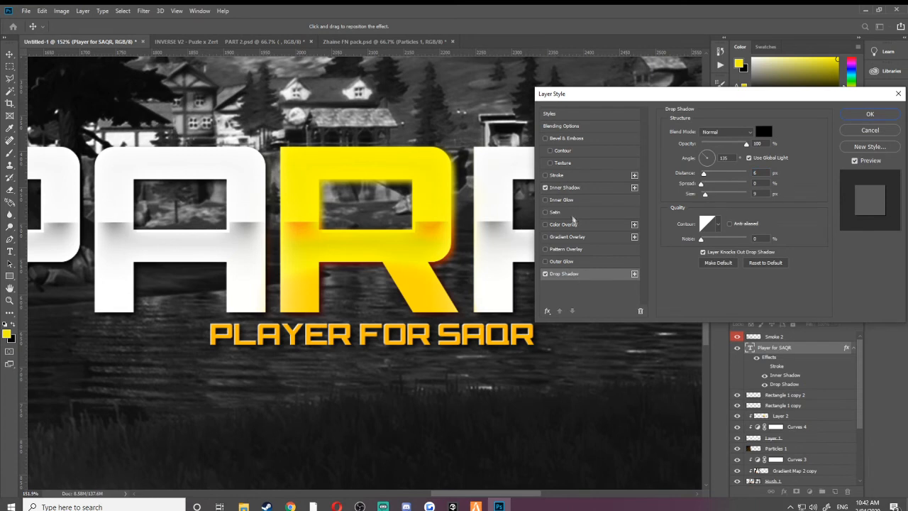
left_click(562, 200)
left_click_drag(705, 222, 703, 225)
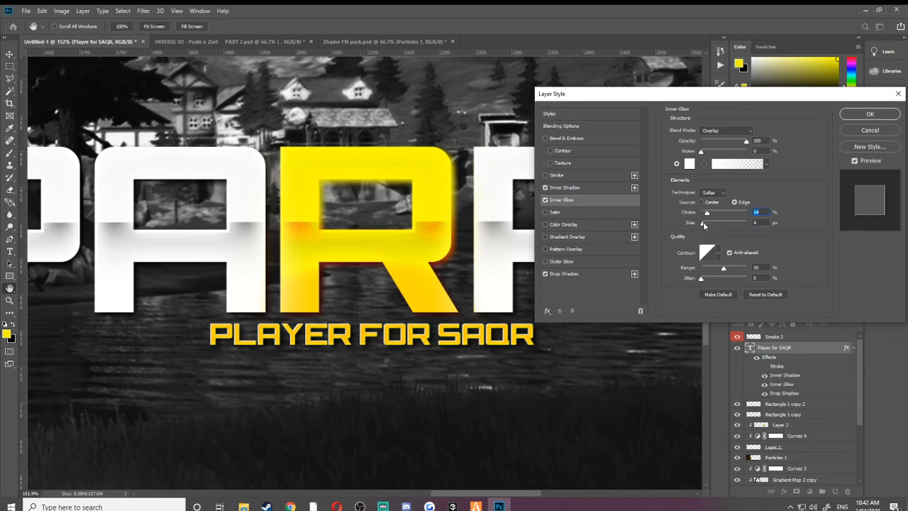
left_click(546, 201)
left_click(546, 201)
left_click(858, 115)
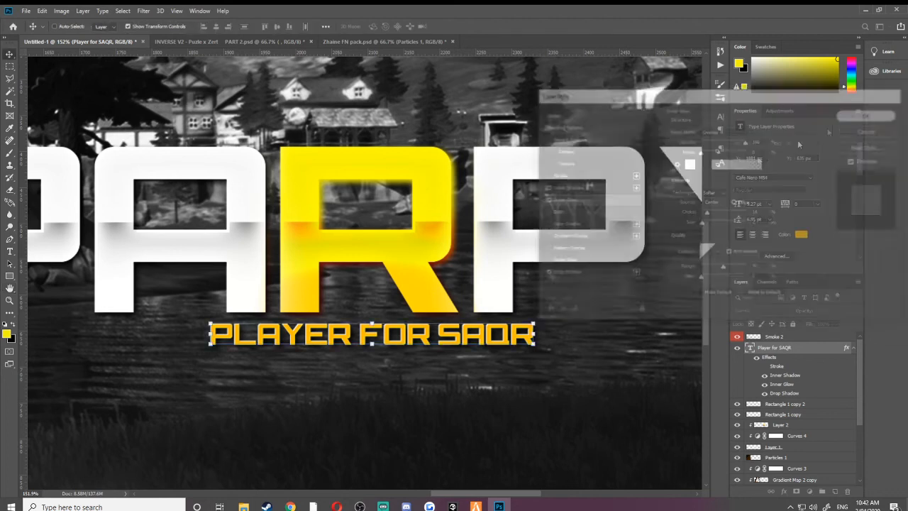
Step: Examine the whole header with the styled subtitle under the title, without transform handles and close up
scroll(206, 198, "down", 5)
scroll(206, 198, "up", 2)
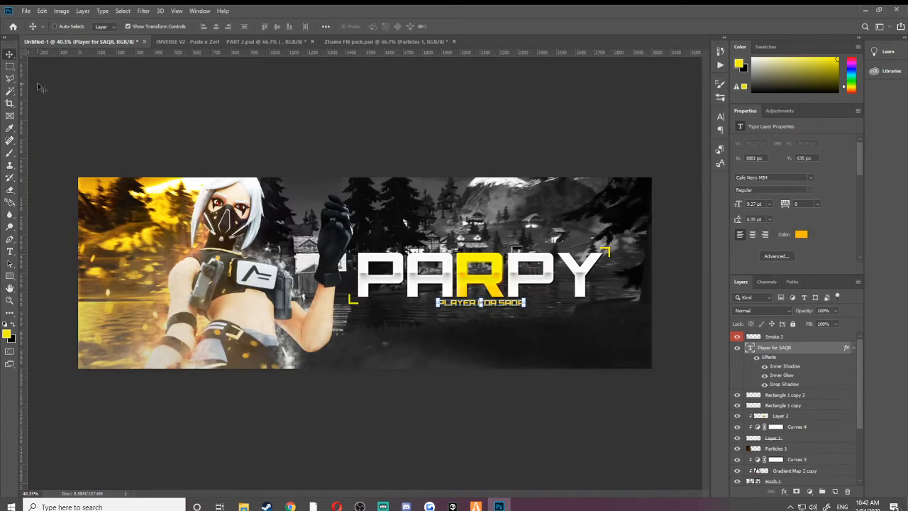
left_click(10, 66)
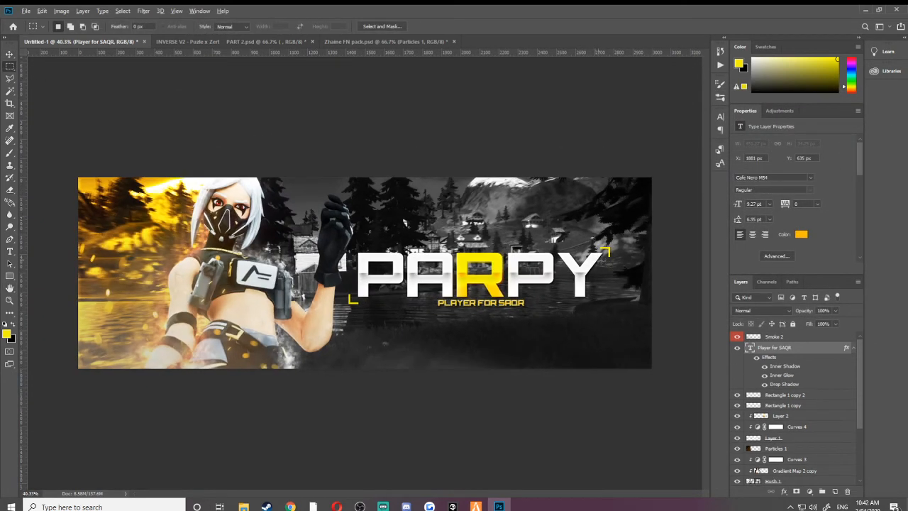
scroll(631, 232, "up", 1)
left_click(10, 54)
scroll(596, 208, "up", 1)
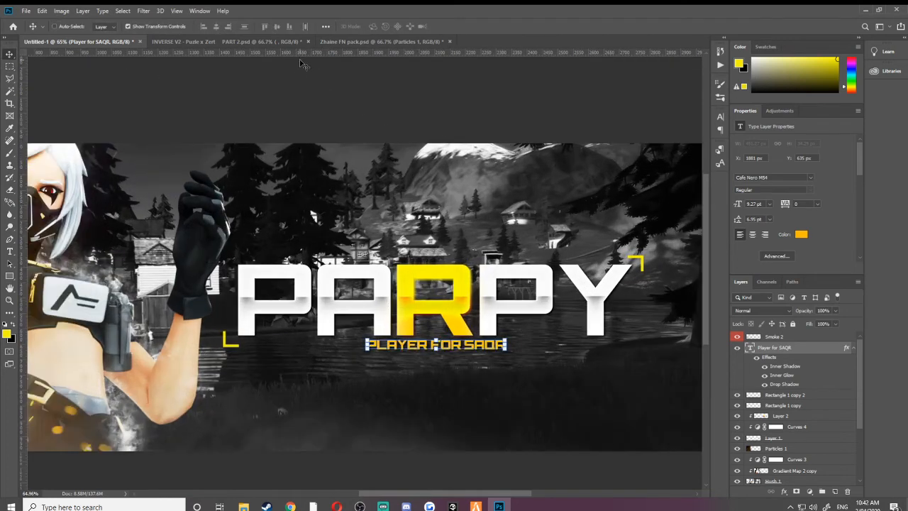
scroll(489, 146, "down", 3)
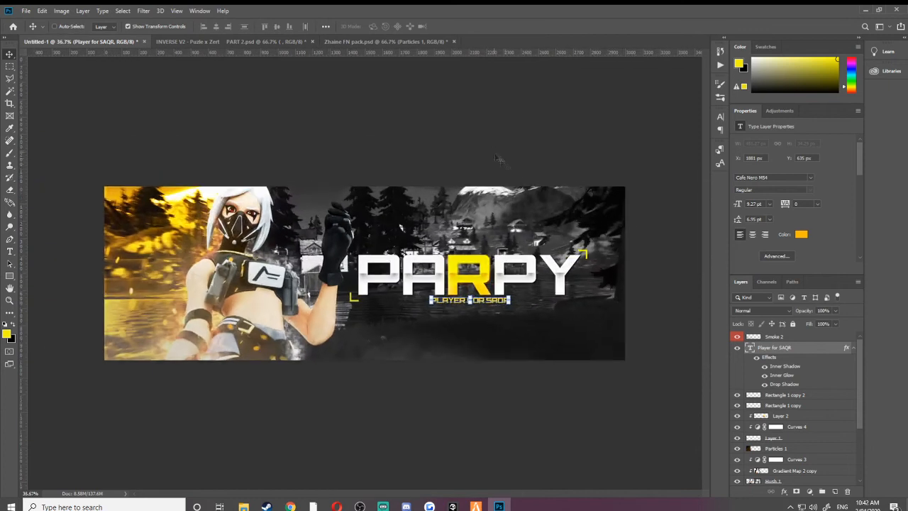
Step: Paint a white glow over the header's upper middle on a new top layer with a soft 2520 px brush at 25% opacity
left_click(798, 337)
left_click(835, 491)
scroll(90, 182, "down", 3)
left_click(10, 153)
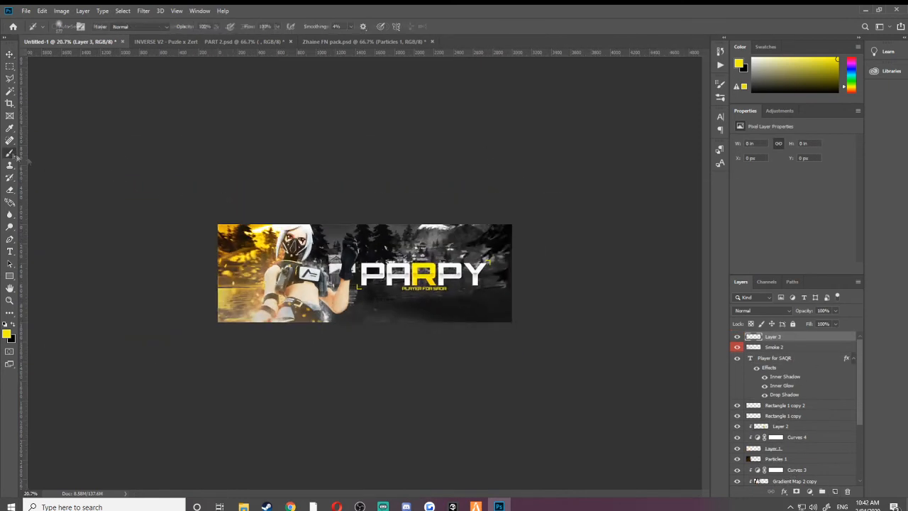
left_click(62, 28)
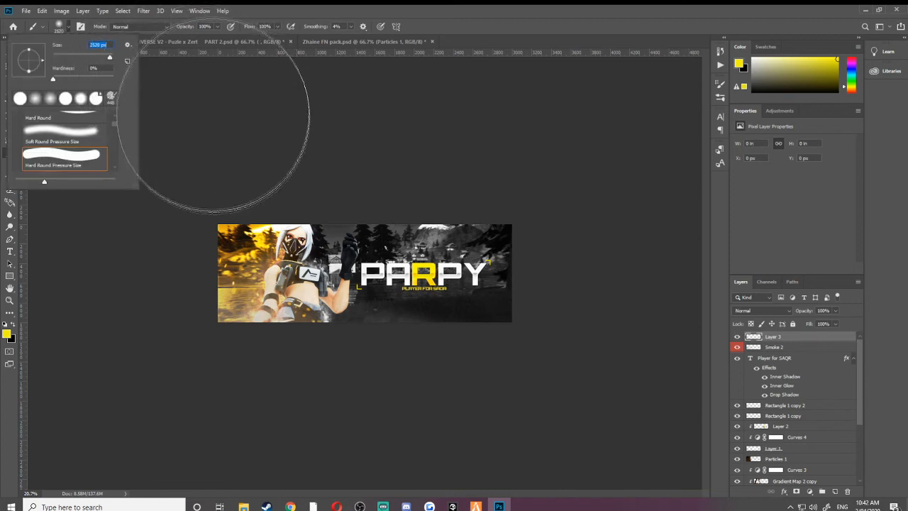
left_click(5, 324)
left_click(13, 324)
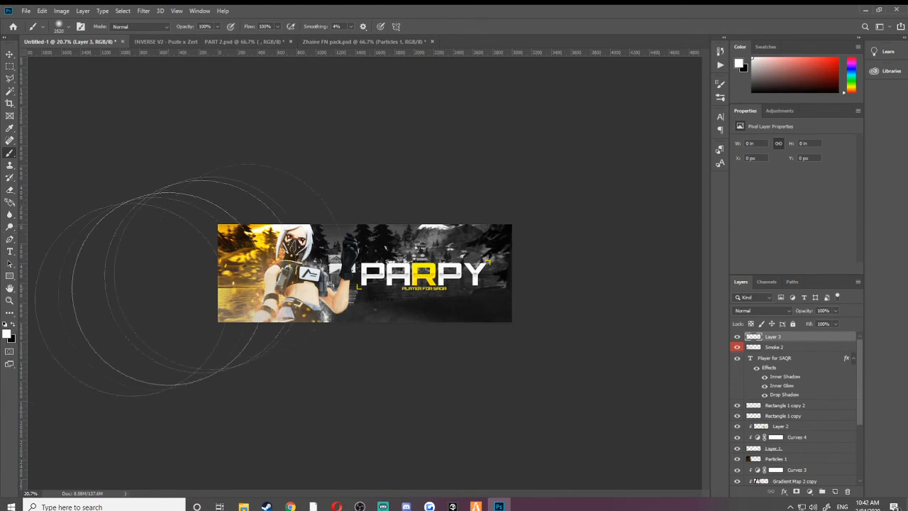
left_click(216, 27)
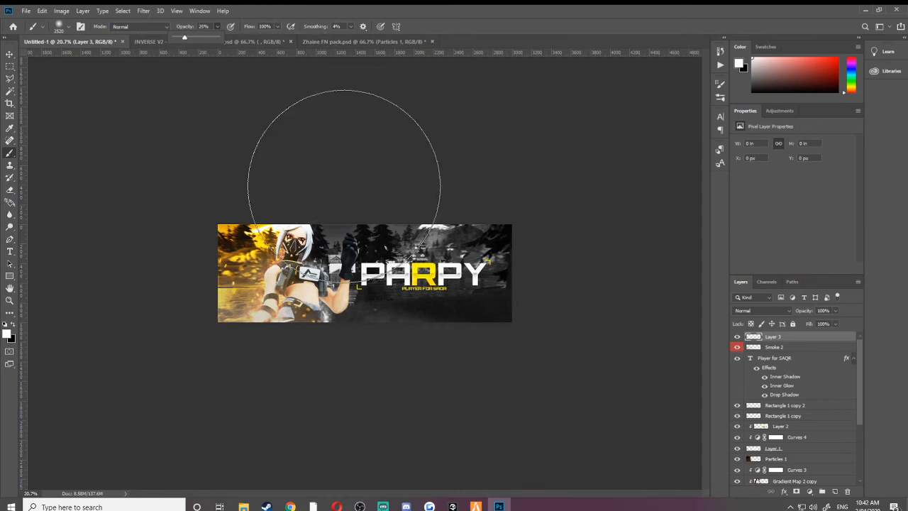
left_click(344, 186)
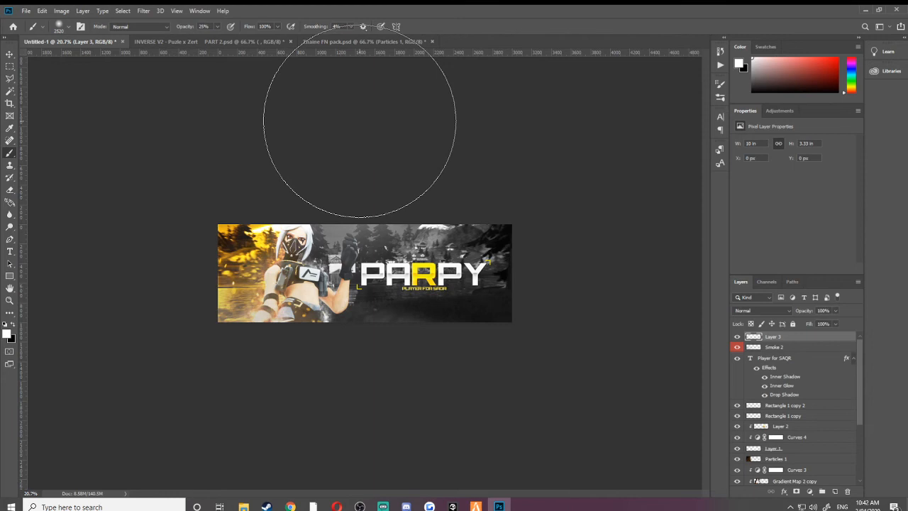
Step: Paint soft black shading along the header's lower edge on the same layer with the large 25% opacity brush
key("ctrl+0")
key("x")
scroll(315, 345, "down", 3)
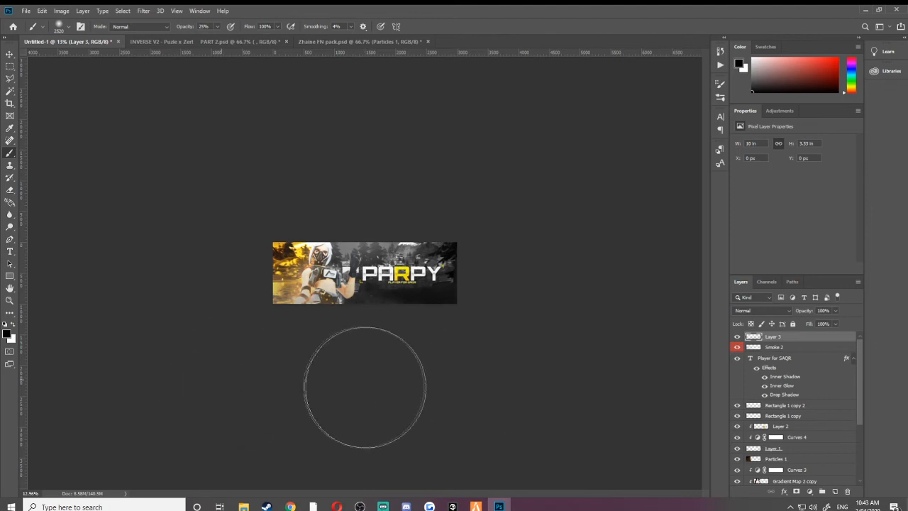
scroll(399, 375, "up", 3)
scroll(399, 374, "down", 1)
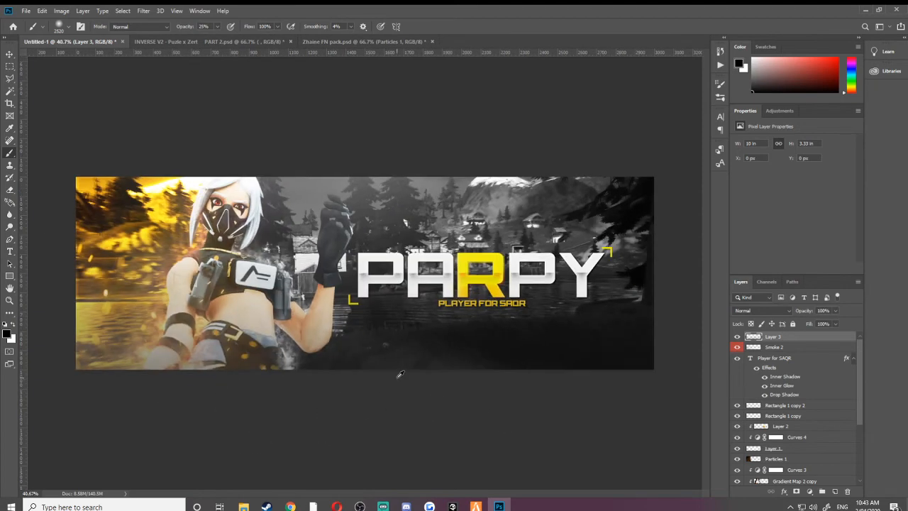
Step: Set the painted light and shadow layer's blend mode to Overlay and toggle its visibility to compare the effect
key("v")
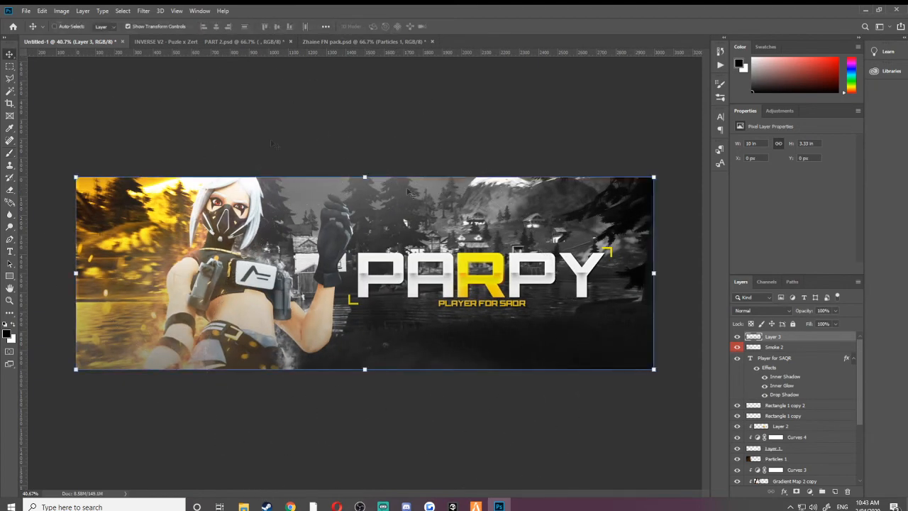
left_click(771, 312)
left_click(743, 379)
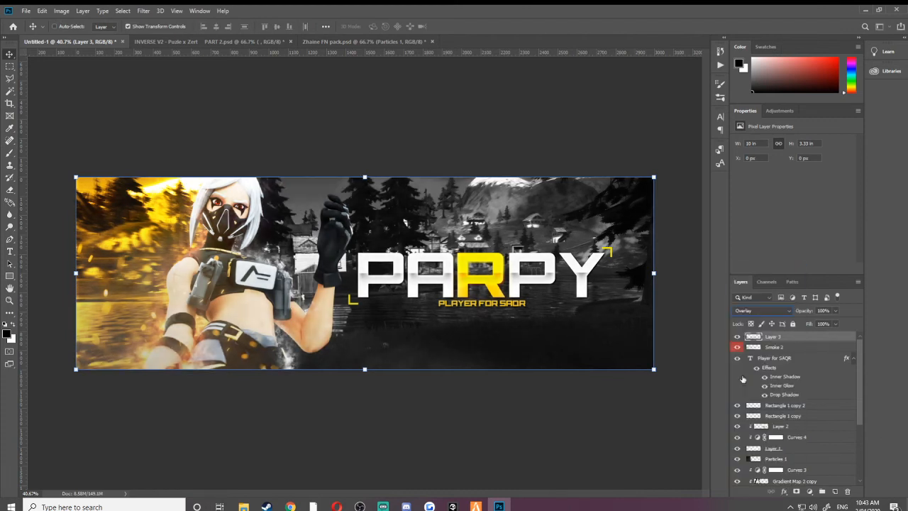
left_click(738, 338)
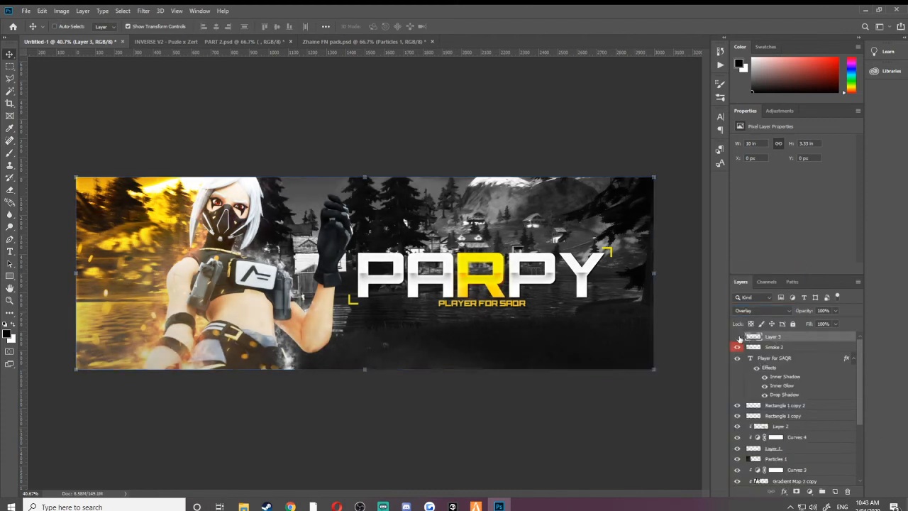
Step: Compare the header with and without the Overlay light and shadow layer and examine the title area closely
left_click(738, 338)
left_click(738, 339)
left_click(739, 339)
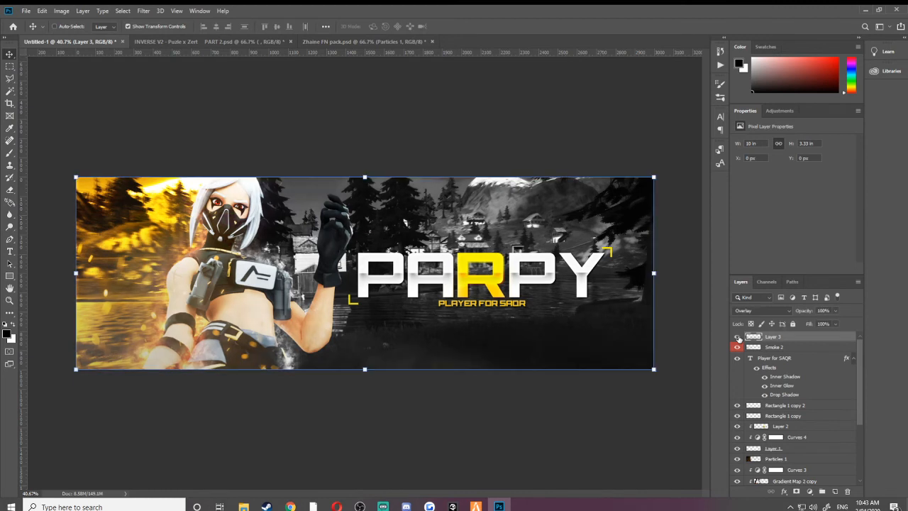
scroll(537, 295, "down", 2)
scroll(537, 293, "up", 4)
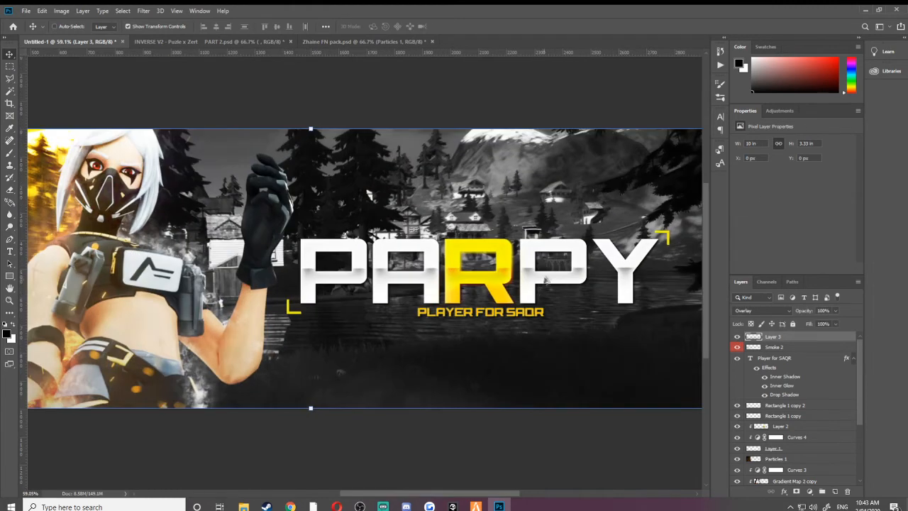
scroll(550, 251, "down", 2)
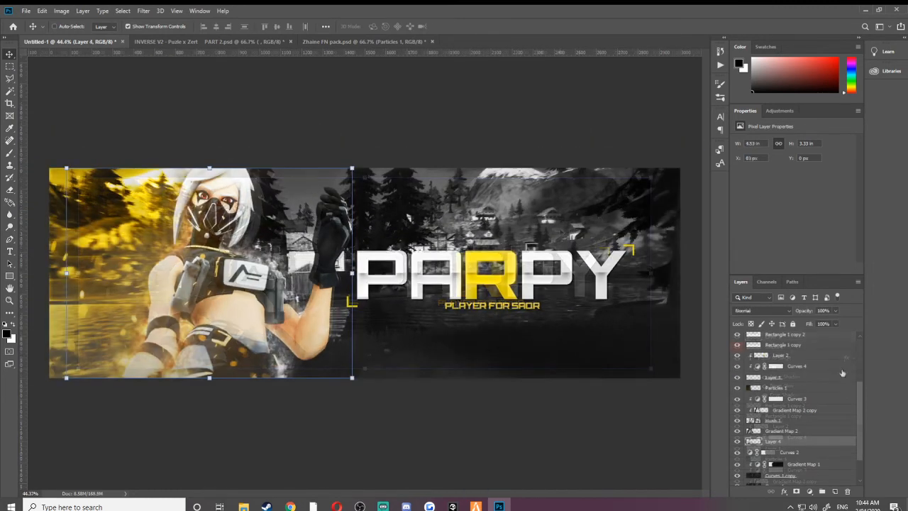
Step: Group all layers from Gradient Map 3 down to Layer 0 and toggle the group's visibility to check it
scroll(837, 375, "up", 3)
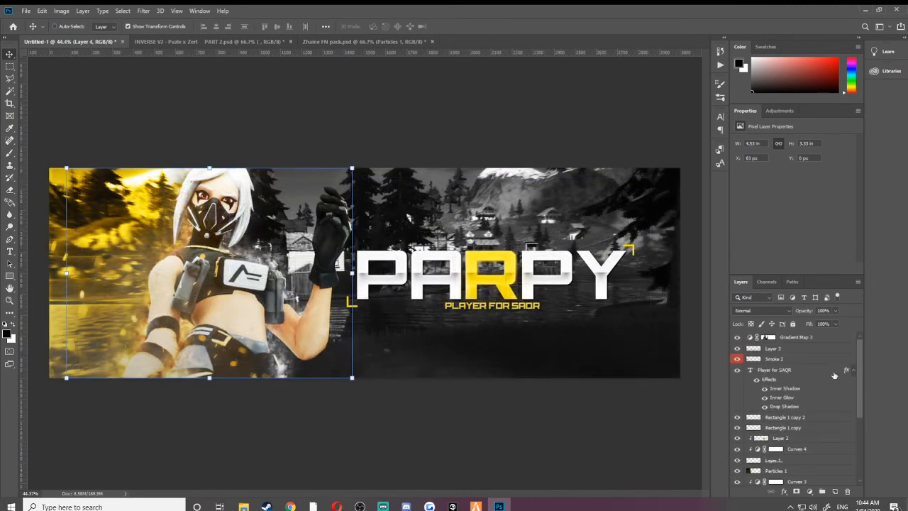
left_click(808, 339)
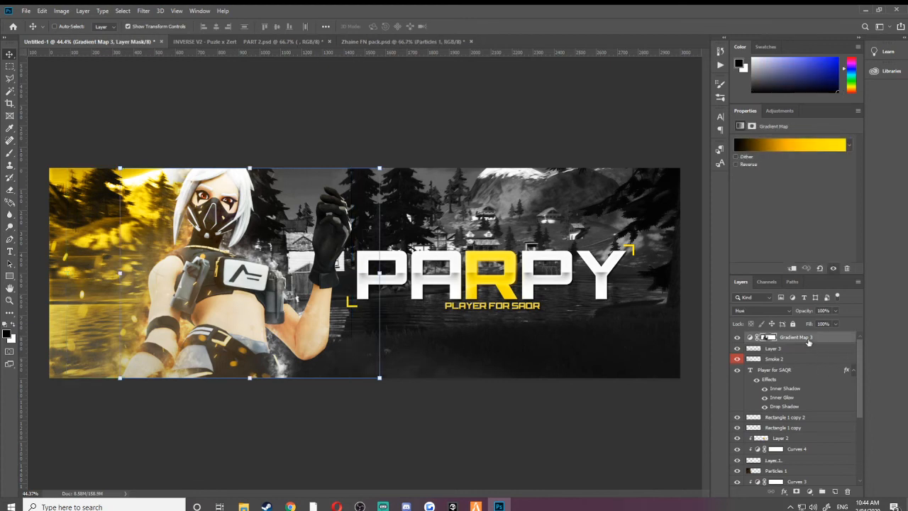
scroll(798, 412, "down", 3)
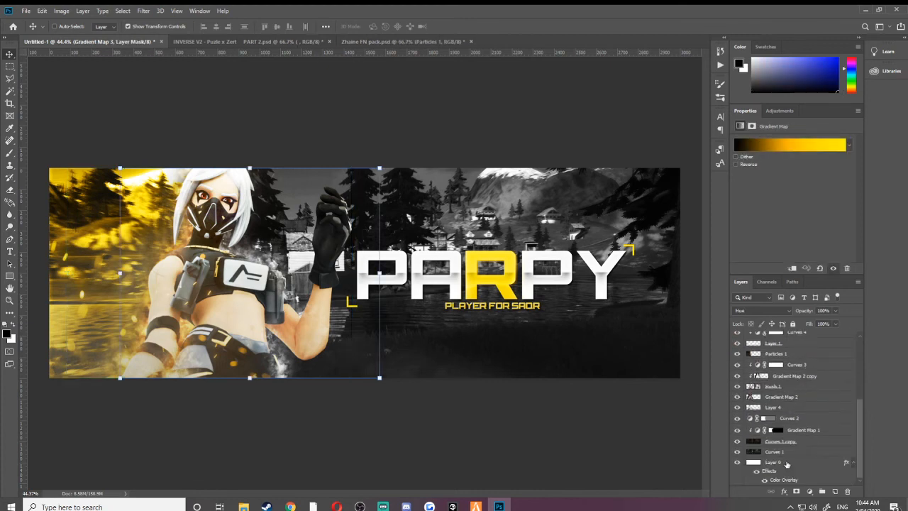
left_click(787, 463, "shift")
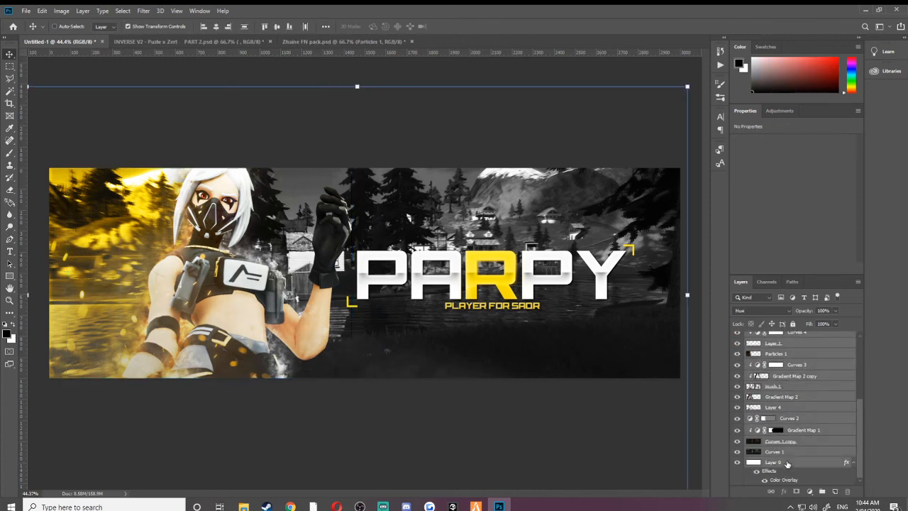
left_click(823, 492)
left_click(791, 379)
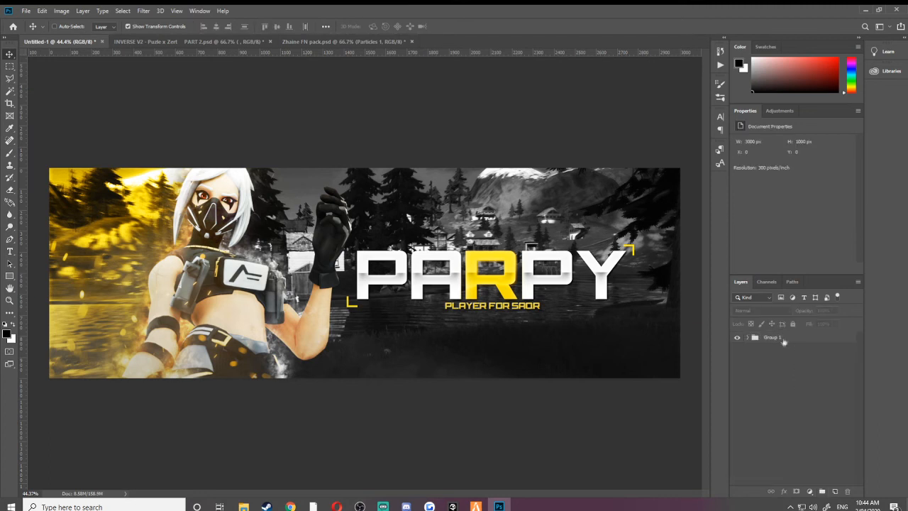
left_click(738, 338)
left_click(738, 337)
Step: Merge a duplicate of the whole group into a single layer and hide the original group
left_click(783, 341)
key("ctrl+j")
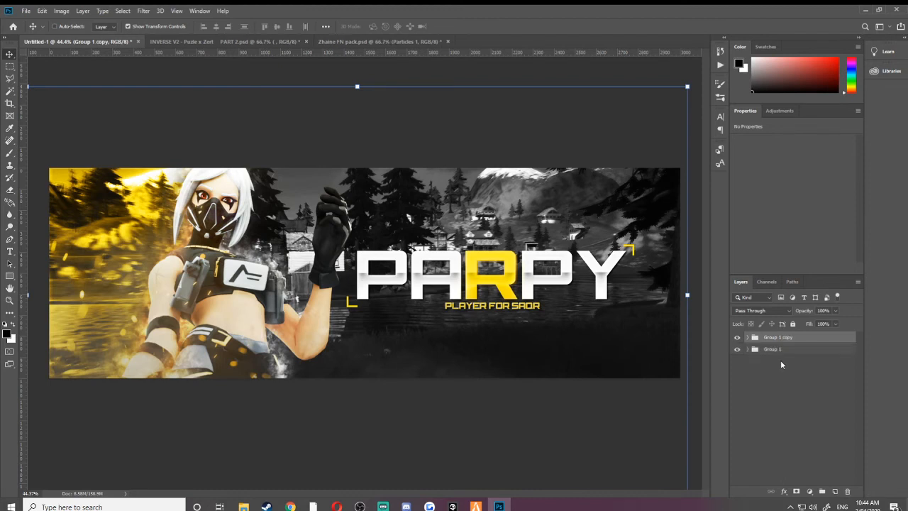
key("ctrl+e")
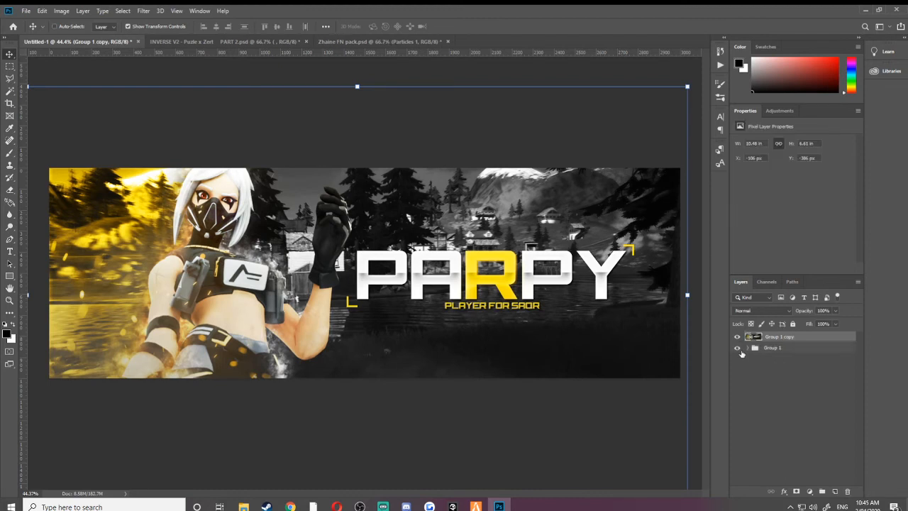
Step: Copy the full canvas area of the merged image to a new layer and delete the leftover merged layer
scroll(434, 240, "down", 7)
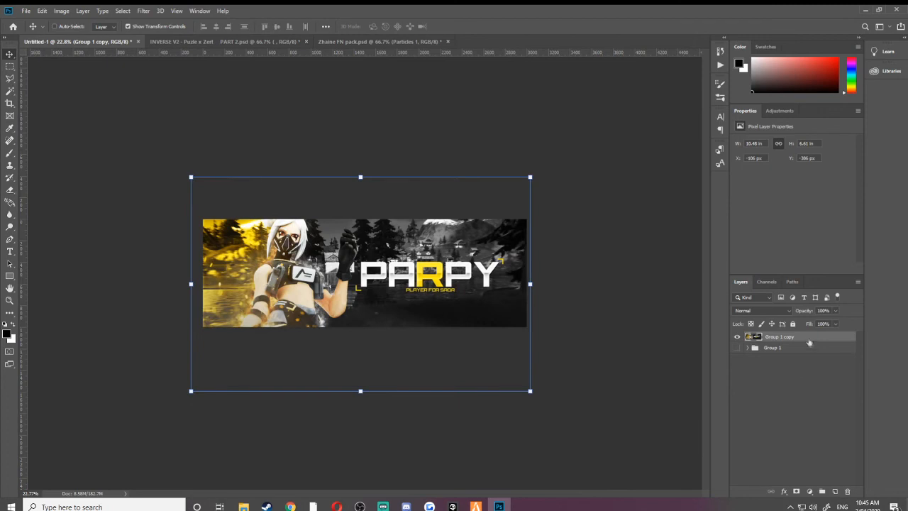
left_click(9, 66)
left_click_drag(132, 156, 632, 402)
scroll(364, 276, "up", 2)
right_click(381, 277)
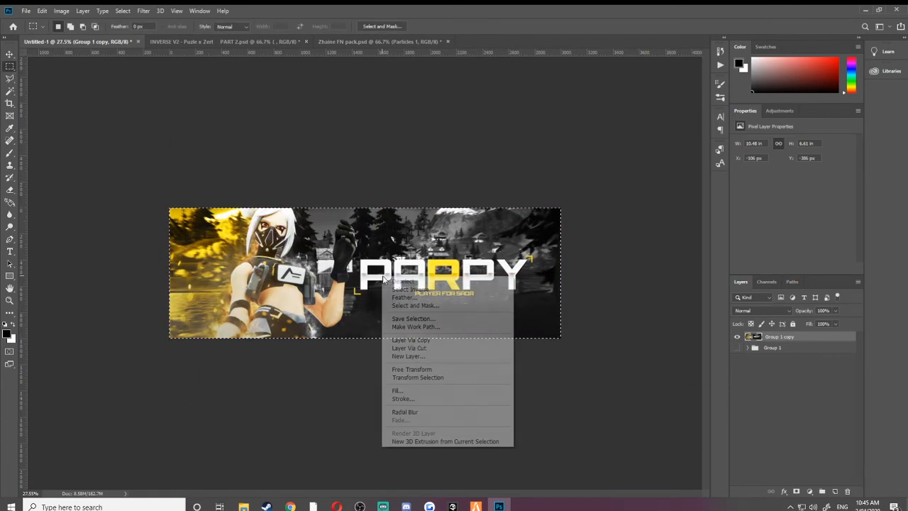
left_click(411, 340)
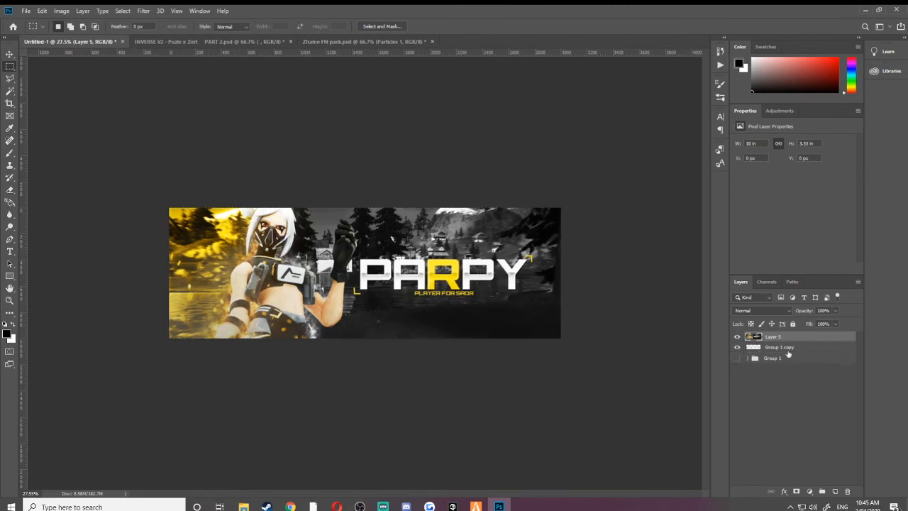
left_click(788, 351)
key("Delete")
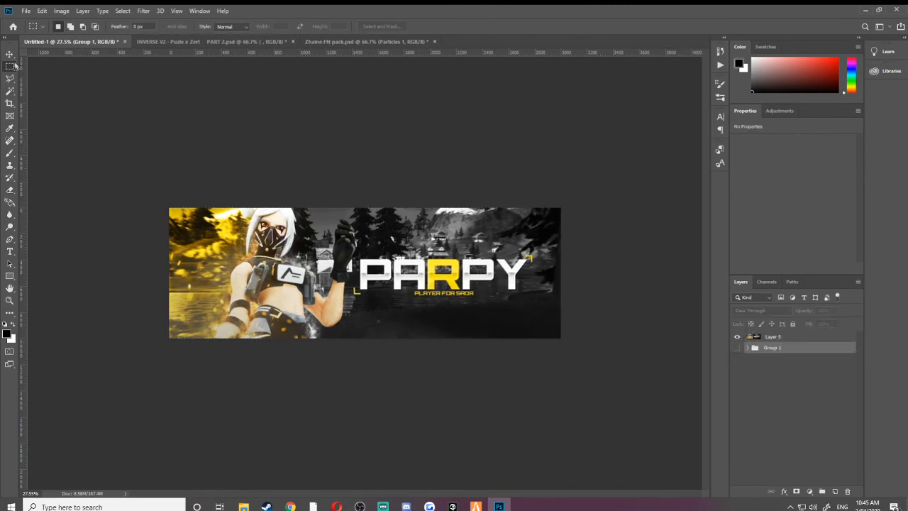
Step: Try shifting the flattened header layer down to check that it is trimmed to the canvas edges
left_click(10, 55)
scroll(550, 360, "up", 2)
left_click(752, 337)
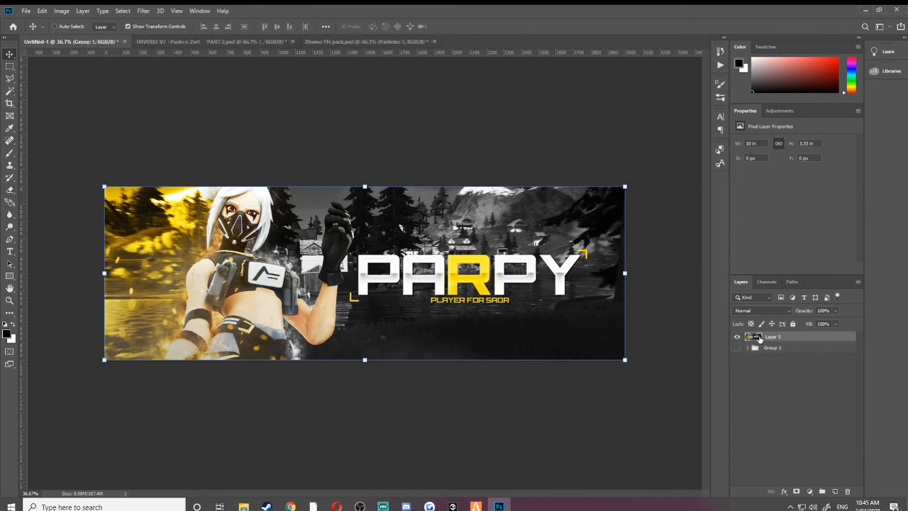
mouse_move(454, 252)
left_mouse_down()
mouse_move(462, 260)
mouse_move(455, 249)
left_mouse_up()
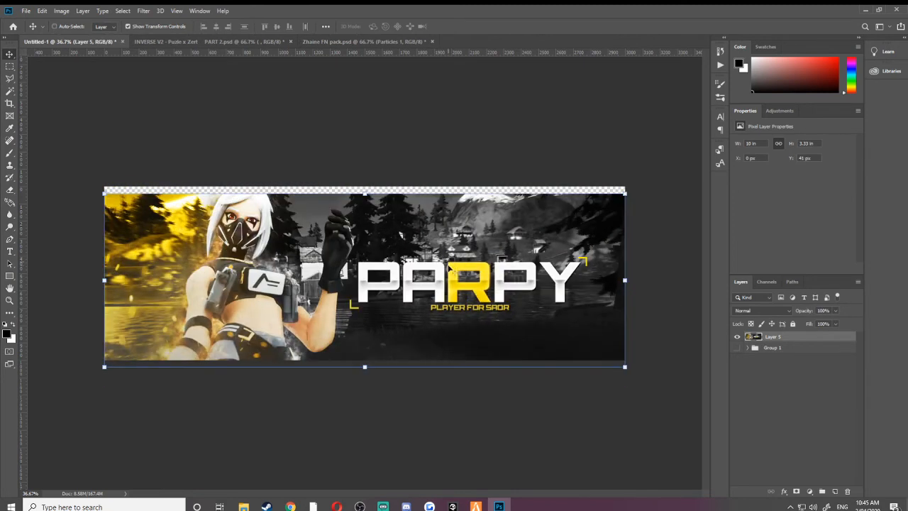
left_click(804, 358)
Step: Duplicate the flattened header layer and start the Camera Raw filter on the copy
left_click(797, 341)
key("ctrl+j")
left_click(144, 11)
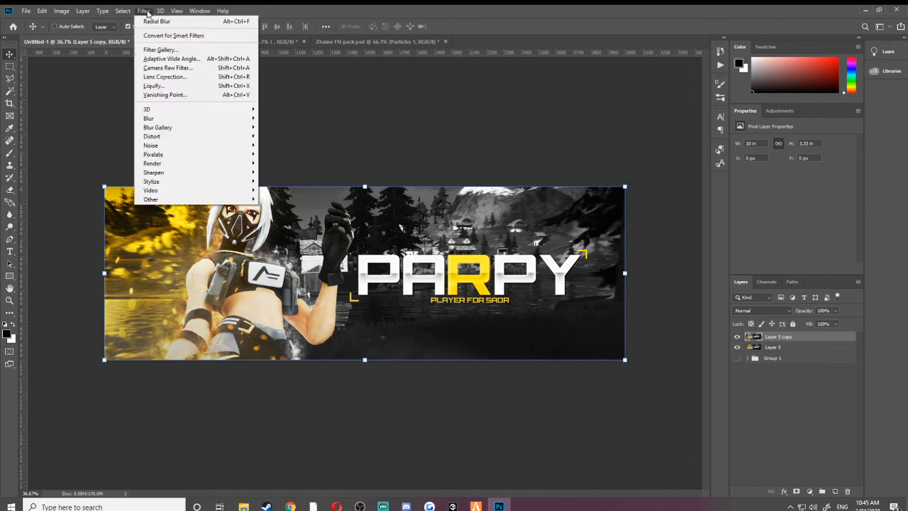
left_click(171, 68)
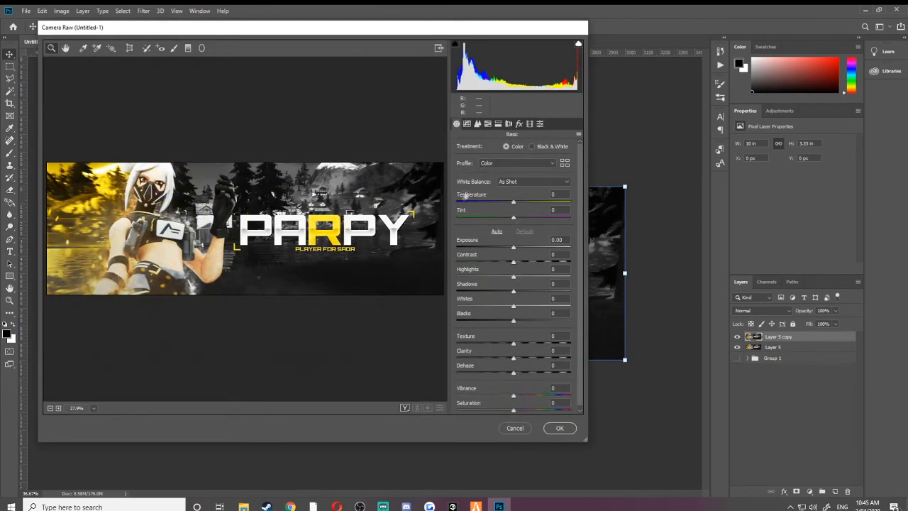
Step: Set the Camera Raw basic values to temperature -14, exposure +0.15, contrast +26, highlights +11 and shadows +23
left_click_drag(514, 205, 506, 203)
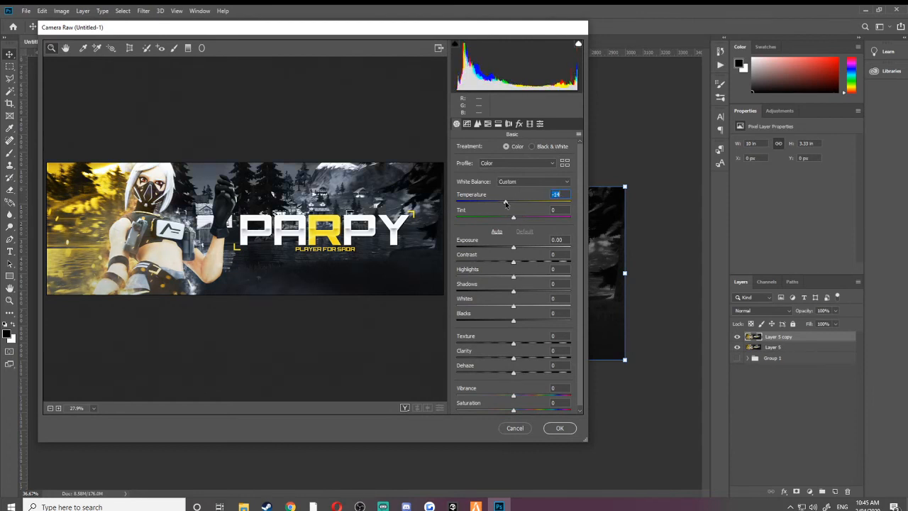
left_click(516, 249)
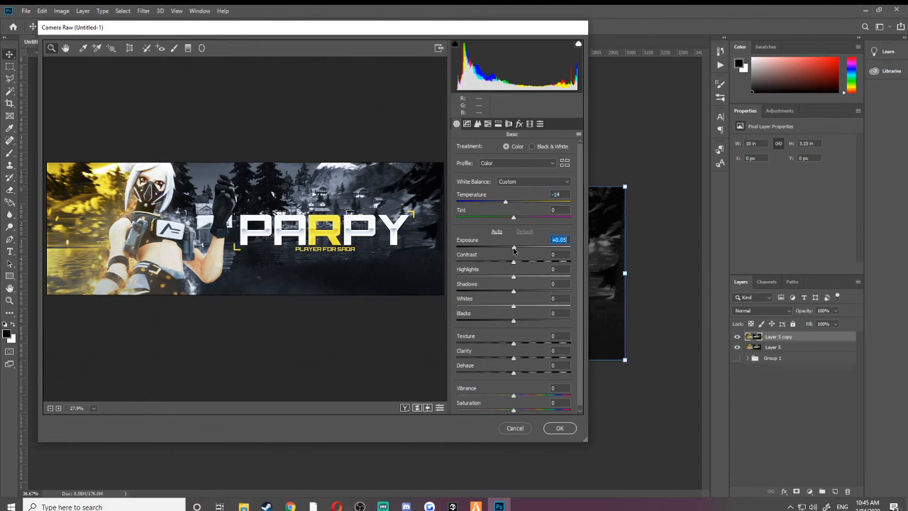
mouse_move(516, 265)
left_mouse_down()
mouse_move(535, 266)
mouse_move(519, 292)
mouse_move(528, 294)
mouse_move(521, 279)
left_mouse_up()
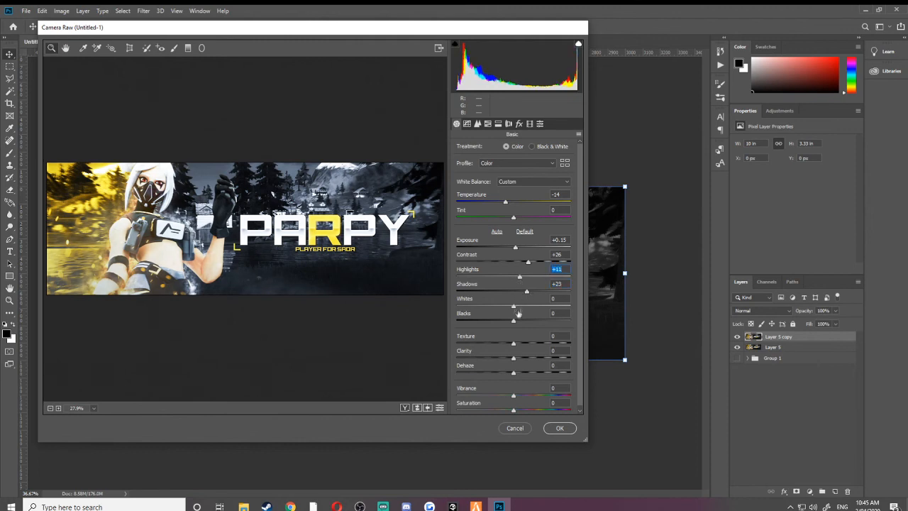
Step: Lower the blacks and split-tone the highlights to hue 51, saturation 13 and the shadows to hue 251, saturation 9
left_click_drag(514, 323, 506, 323)
left_click(498, 125)
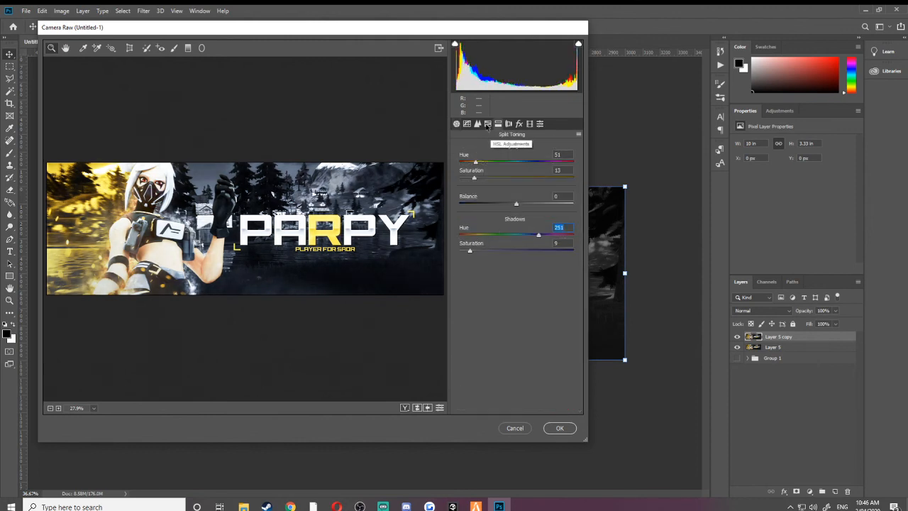
Step: Set the HSL saturation of reds, oranges and greens to -100 and of yellows to +43
left_click(487, 127)
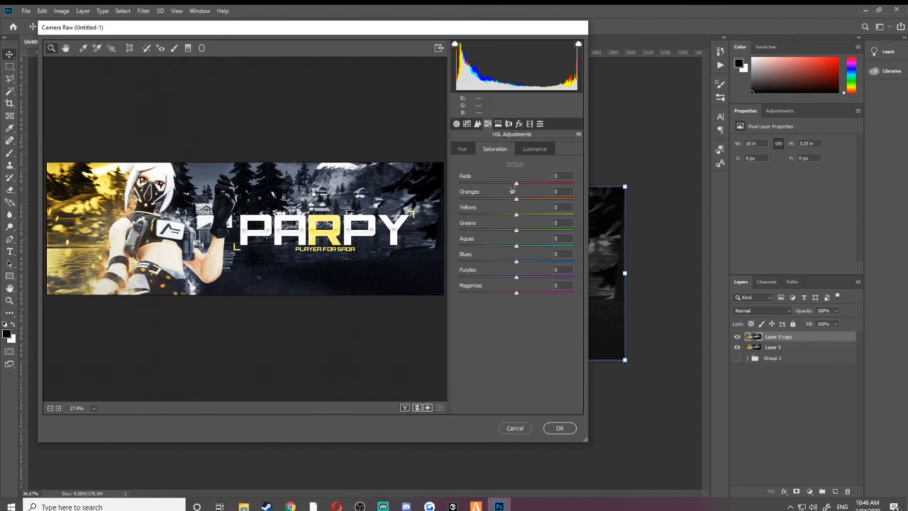
left_click_drag(516, 185, 460, 183)
left_click_drag(517, 200, 460, 200)
left_click_drag(518, 216, 436, 227)
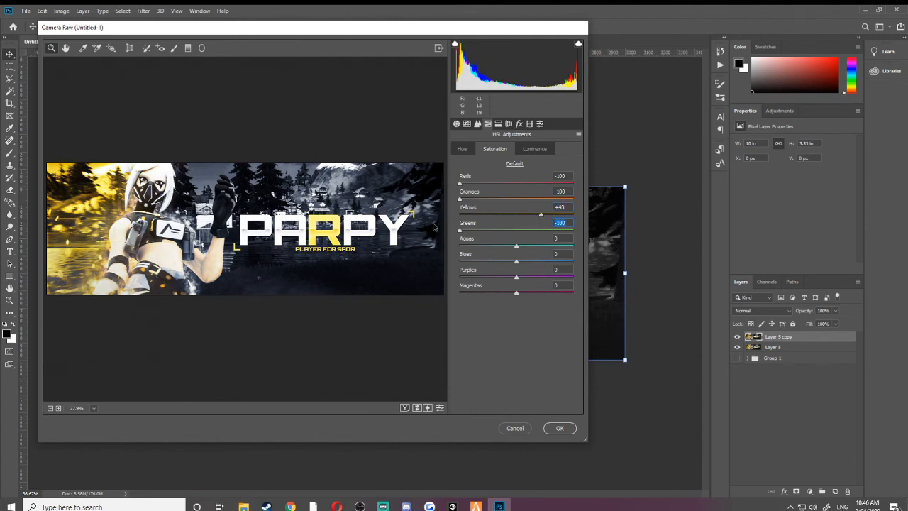
Step: Desaturate the aquas, purples and magentas and apply the Camera Raw adjustments to the copied layer
left_click_drag(516, 248, 443, 243)
mouse_move(519, 264)
left_mouse_down()
mouse_move(479, 263)
mouse_move(513, 263)
left_mouse_up()
left_click_drag(518, 262, 447, 274)
left_click_drag(507, 294, 460, 293)
left_click(560, 428)
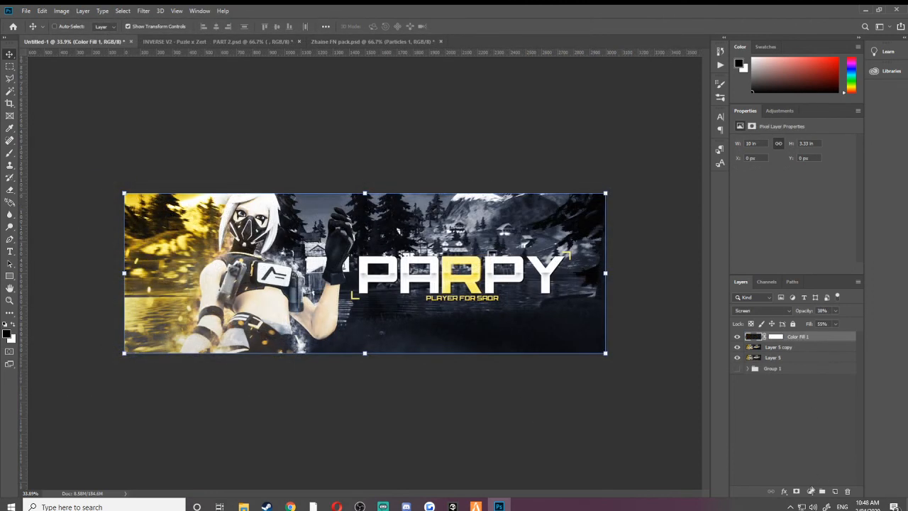
Step: Add a Hue/Saturation adjustment layer above the color fill and set its master hue to -36
left_click(810, 491)
left_click(844, 397)
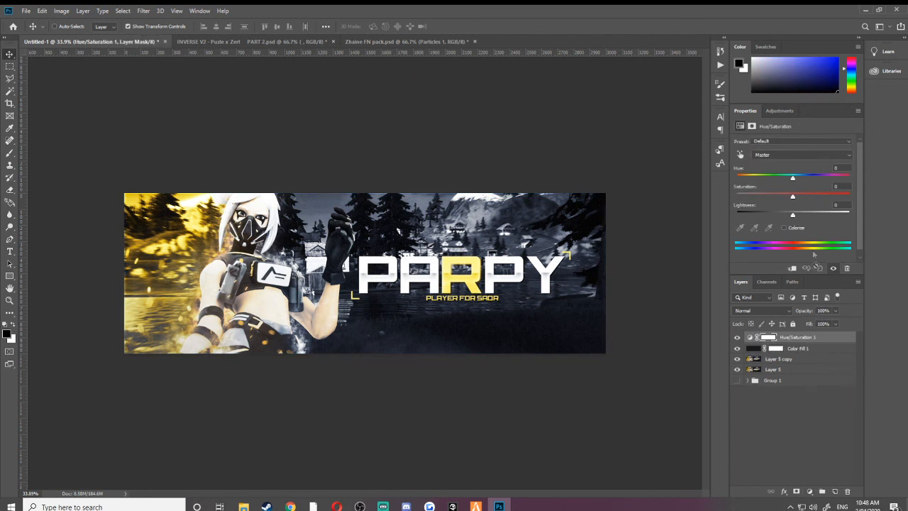
left_click_drag(794, 181, 772, 178)
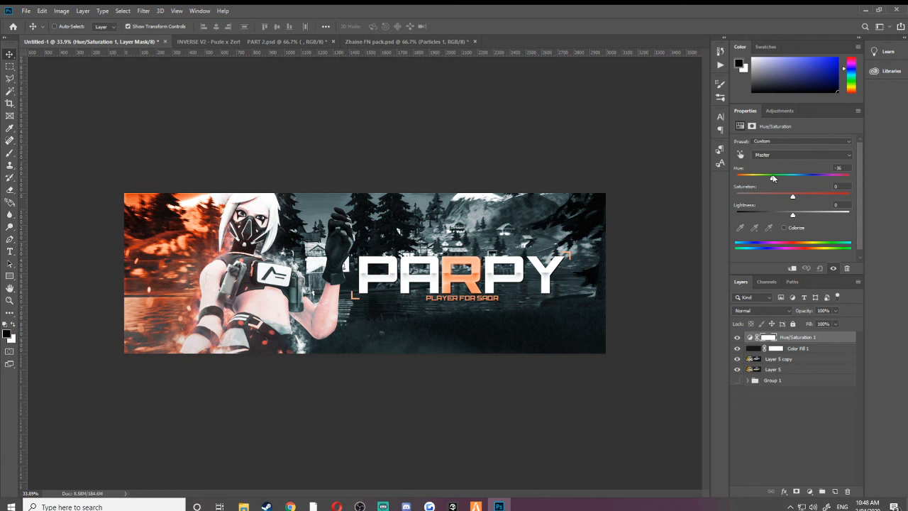
left_click(795, 429)
scroll(320, 312, "up", 2)
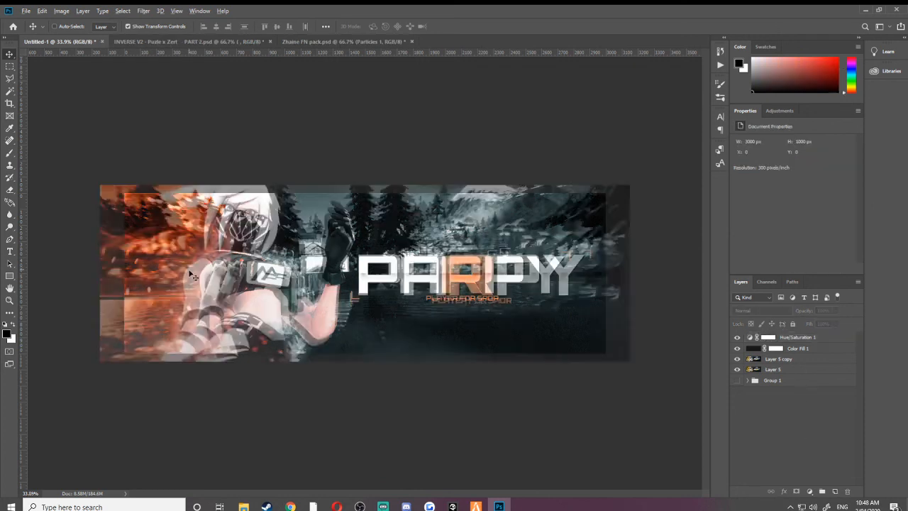
left_click(799, 342)
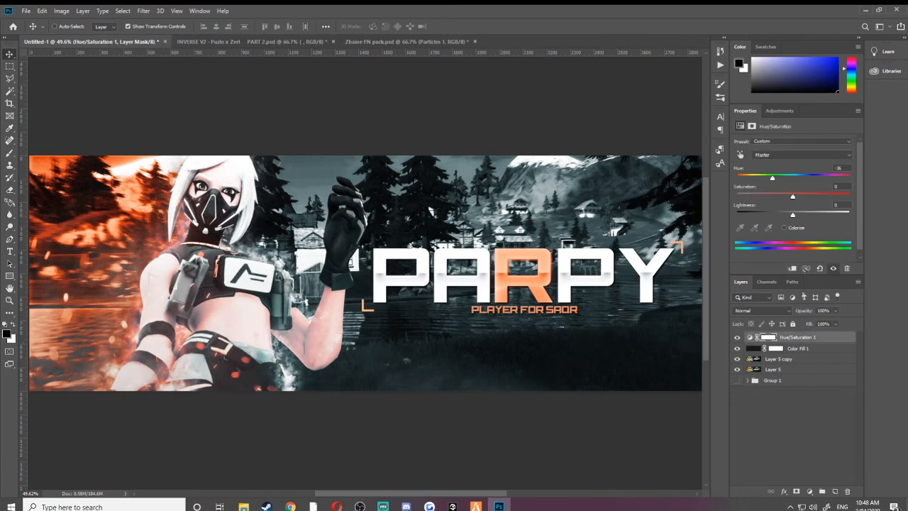
scroll(426, 241, "down", 1)
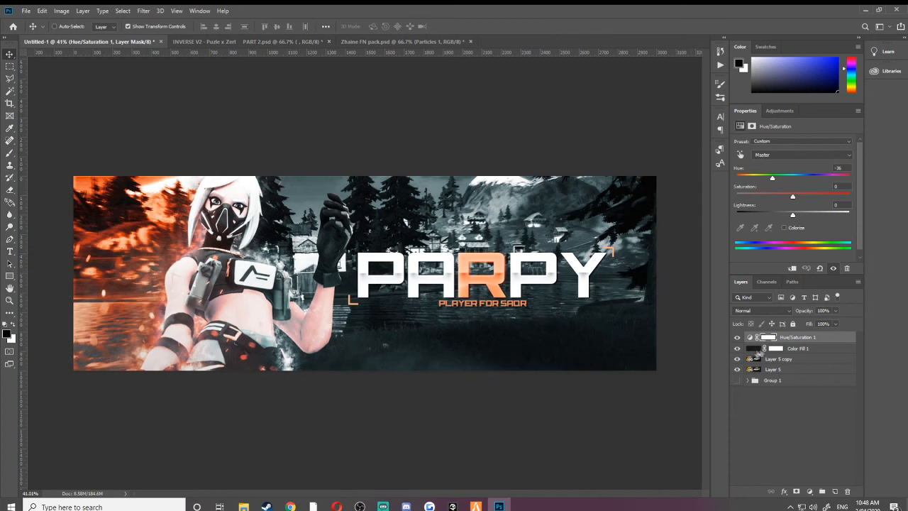
Step: Stamp the layers from Hue/Saturation 1 down to Layer 5 into a merged copy and start Camera Raw on it
left_click(796, 370, "shift")
key("ctrl+alt+e")
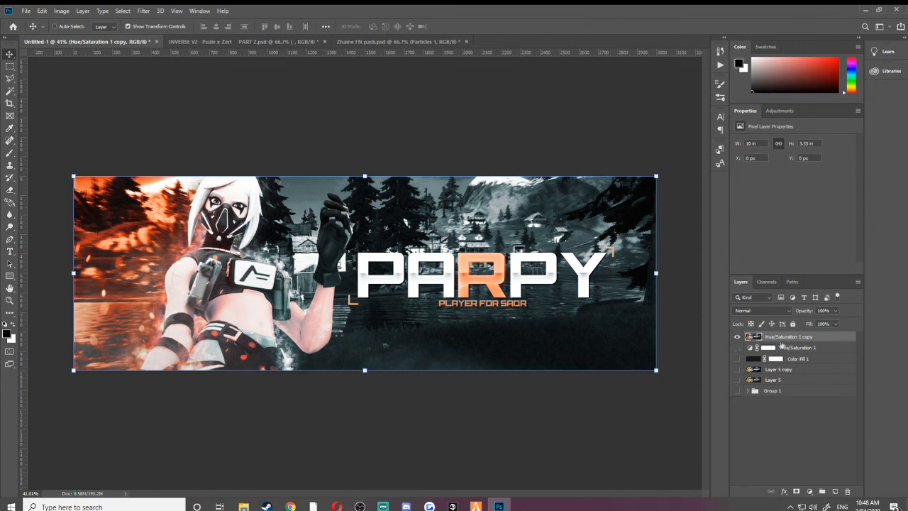
scroll(564, 313, "up", 1)
left_click(143, 10)
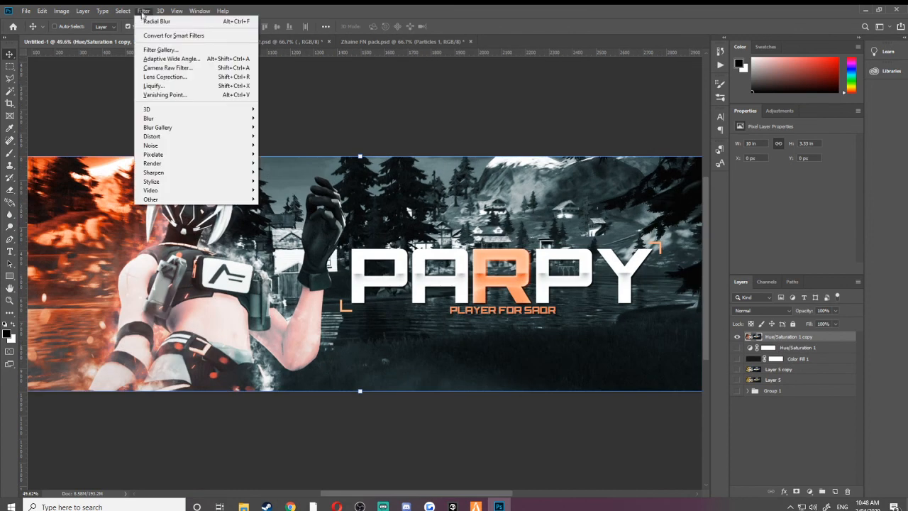
left_click(181, 69)
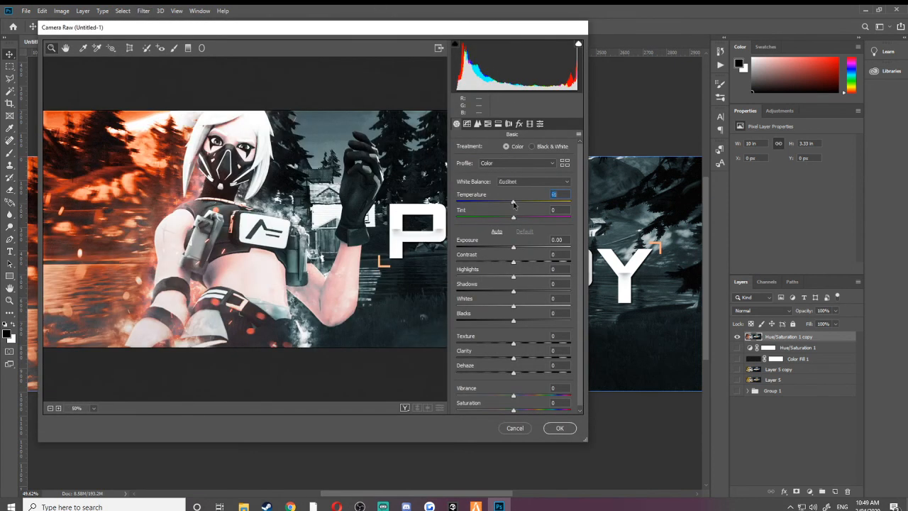
Step: Try raising the HSL saturation of the oranges and yellows on the merged copy in Camera Raw
left_click(468, 123)
left_click(488, 124)
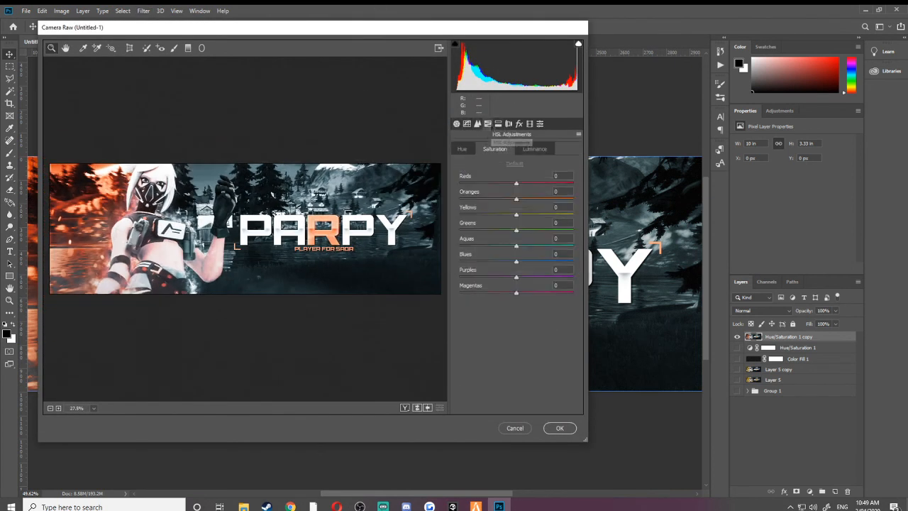
left_click_drag(517, 199, 547, 199)
left_click_drag(517, 215, 545, 215)
Step: Try light split toning on the merged copy, adjusting hue and saturation for both highlights and shadows
left_click(509, 123)
left_click_drag(460, 161, 521, 178)
left_click_drag(474, 163, 476, 162)
left_click_drag(460, 236, 529, 236)
left_click_drag(460, 251, 476, 252)
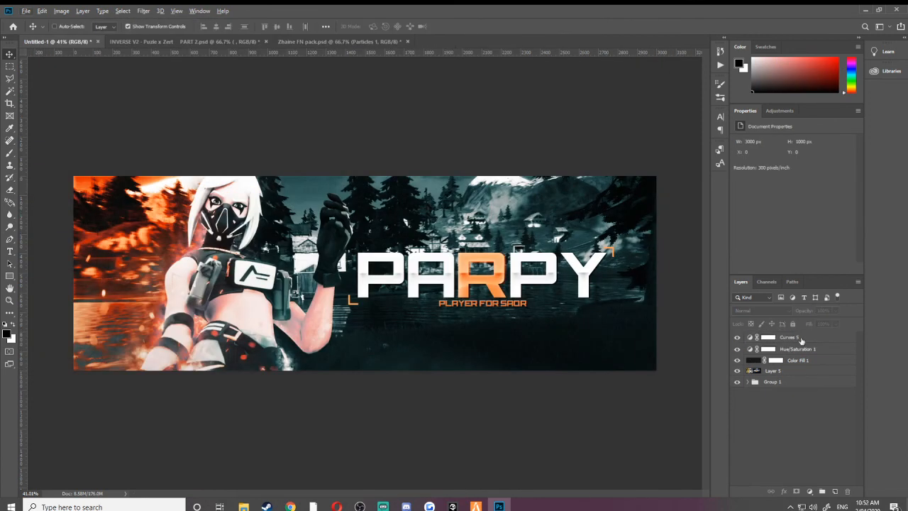
Step: Add a Gradient Map adjustment layer above the curves layer using the black, magenta, orange and white gradient preset
left_click(810, 491)
left_click(823, 477)
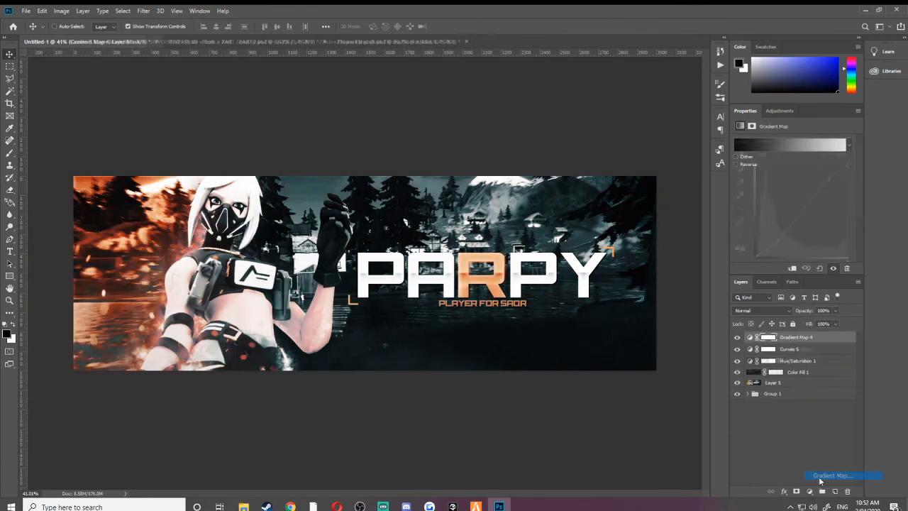
left_click(777, 145)
left_click(775, 132)
left_click(641, 174)
left_click(655, 174)
left_click(702, 114)
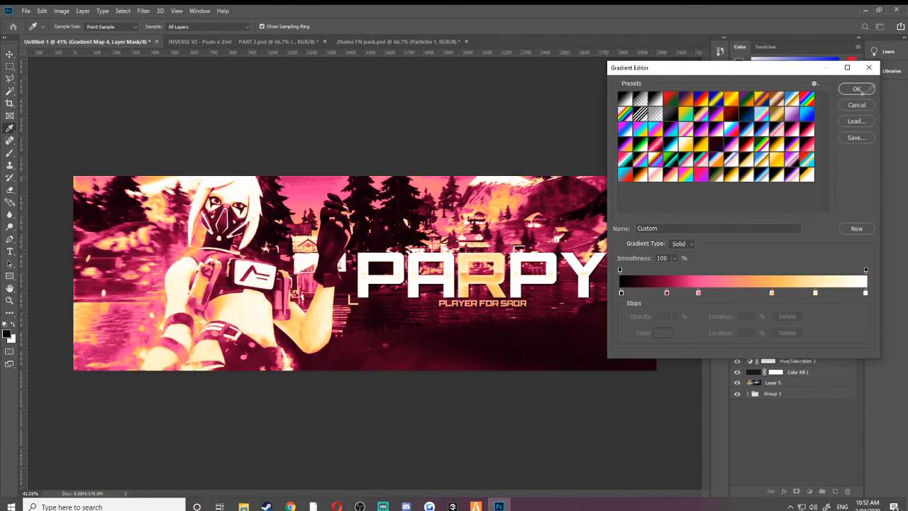
left_click(861, 89)
Step: Set the gradient map layer's blend mode to Hue and lower its opacity to about 20%
left_click(762, 311)
left_click(760, 467)
left_click(763, 464)
left_click(797, 337)
left_click(836, 311)
left_click_drag(839, 323, 807, 323)
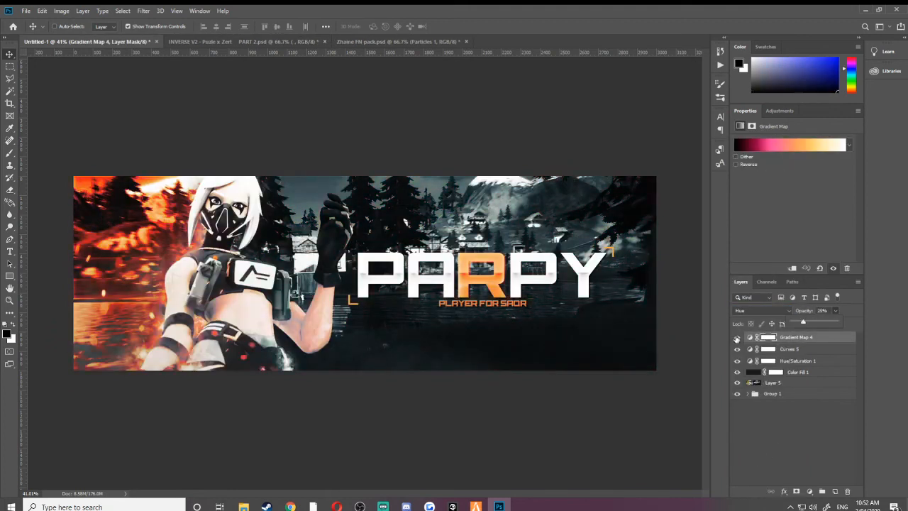
left_click(758, 433)
scroll(438, 266, "up", 2)
scroll(439, 266, "down", 1)
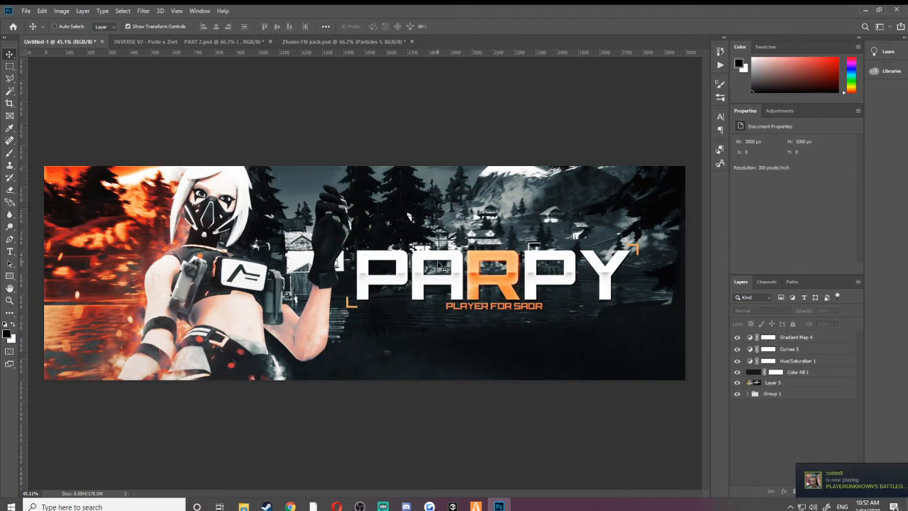
scroll(477, 269, "down", 1)
scroll(476, 270, "up", 1)
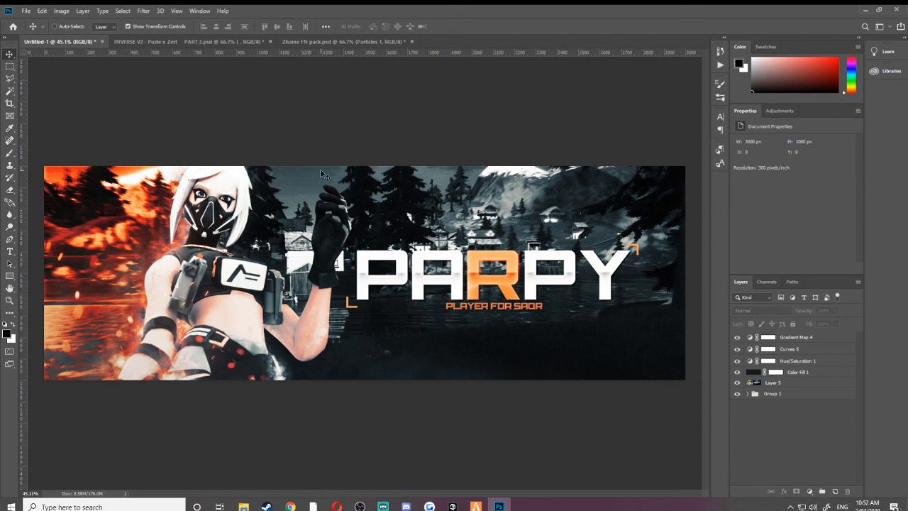
scroll(460, 214, "down", 3)
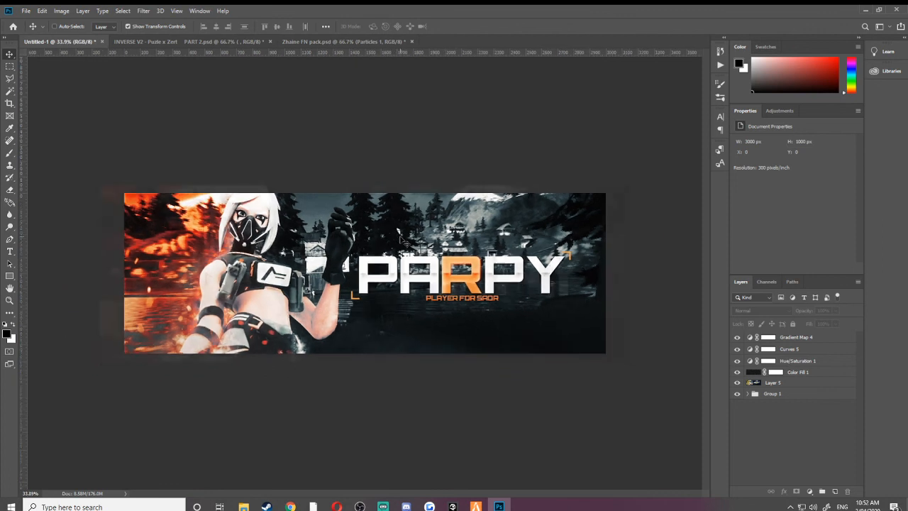